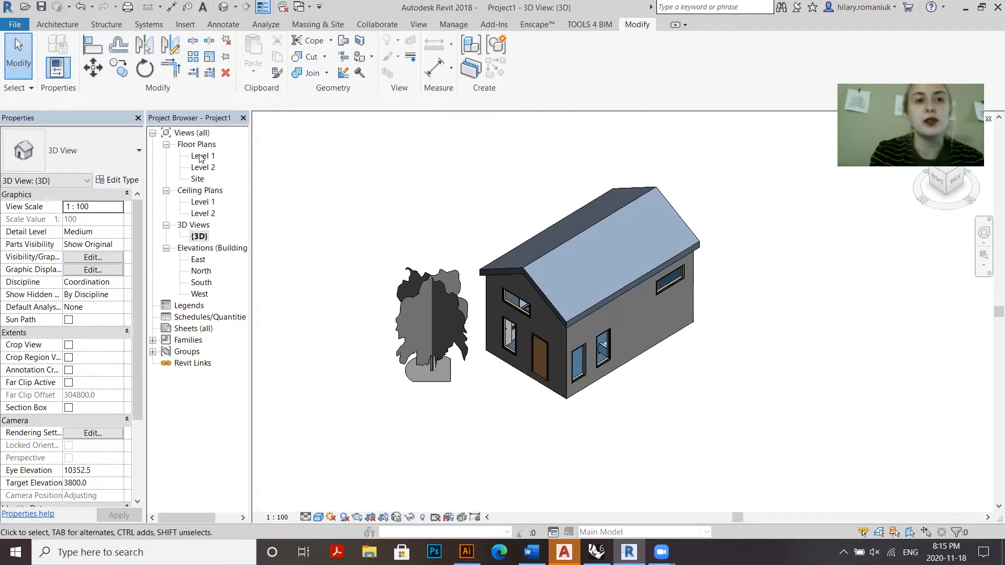
Create a new sheet using the A0 metric title block.
{"action": "right_click", "coordinate": [193, 330]}
{"action": "left_click", "coordinate": [215, 336]}
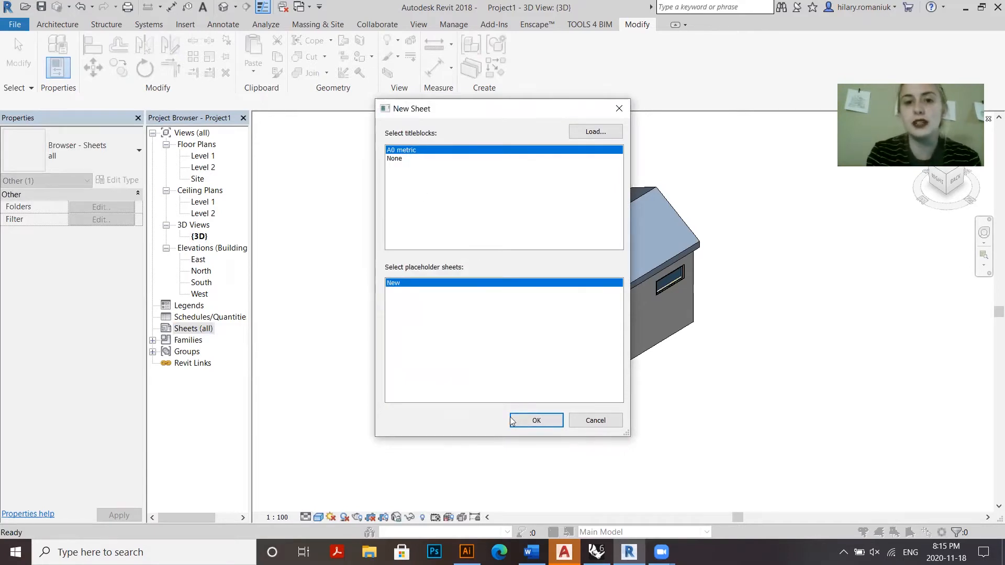
{"action": "left_click", "coordinate": [537, 420]}
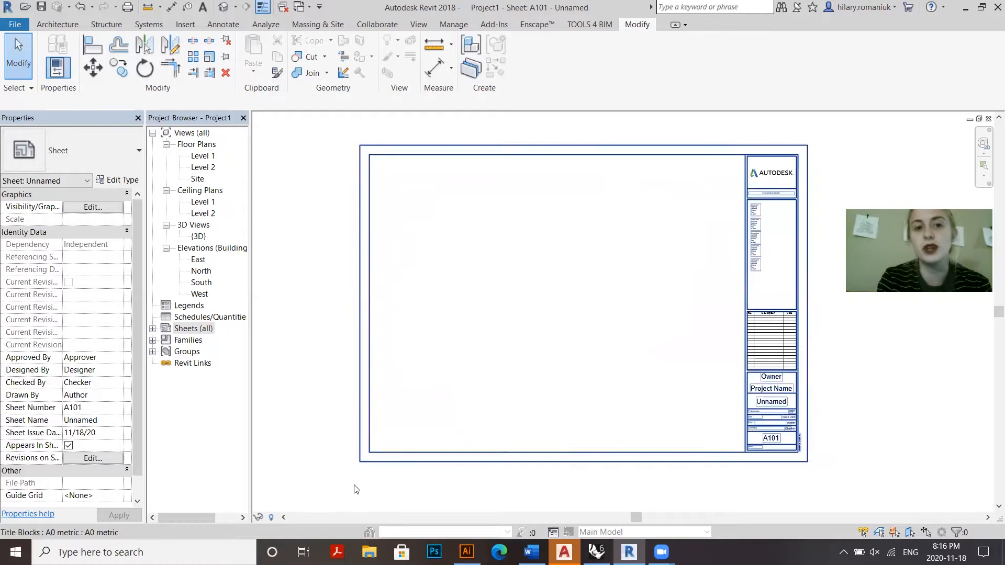
Open the sheet's A0 metric title block family for editing and inspect its title strip.
{"action": "left_click", "coordinate": [437, 462]}
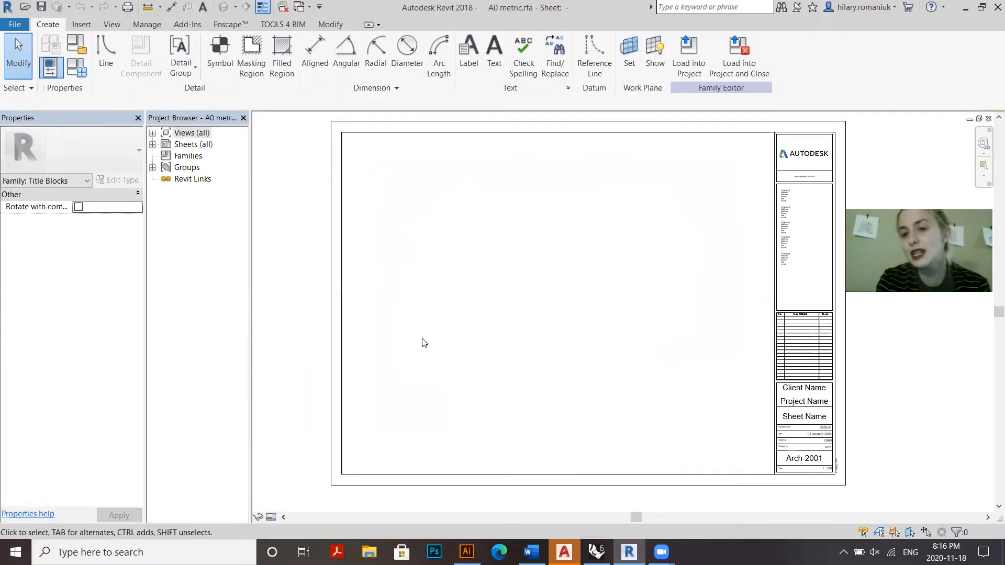
{"action": "scroll", "coordinate": [413, 341], "scroll_direction": "down", "scroll_amount": 1}
{"action": "scroll", "coordinate": [790, 416], "scroll_direction": "up", "scroll_amount": 3}
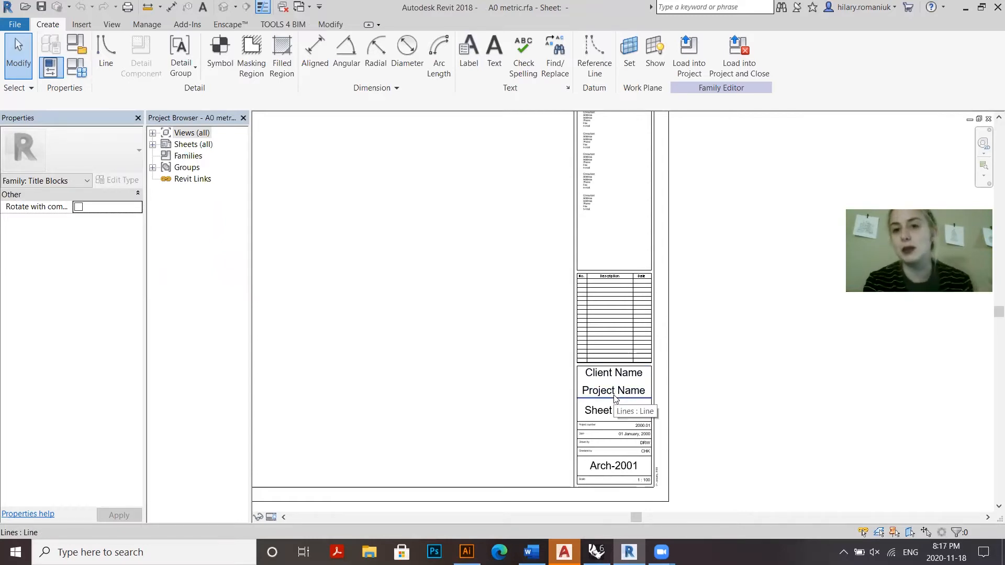
{"action": "scroll", "coordinate": [615, 398], "scroll_direction": "down", "scroll_amount": 2}
{"action": "scroll", "coordinate": [673, 444], "scroll_direction": "down", "scroll_amount": 1}
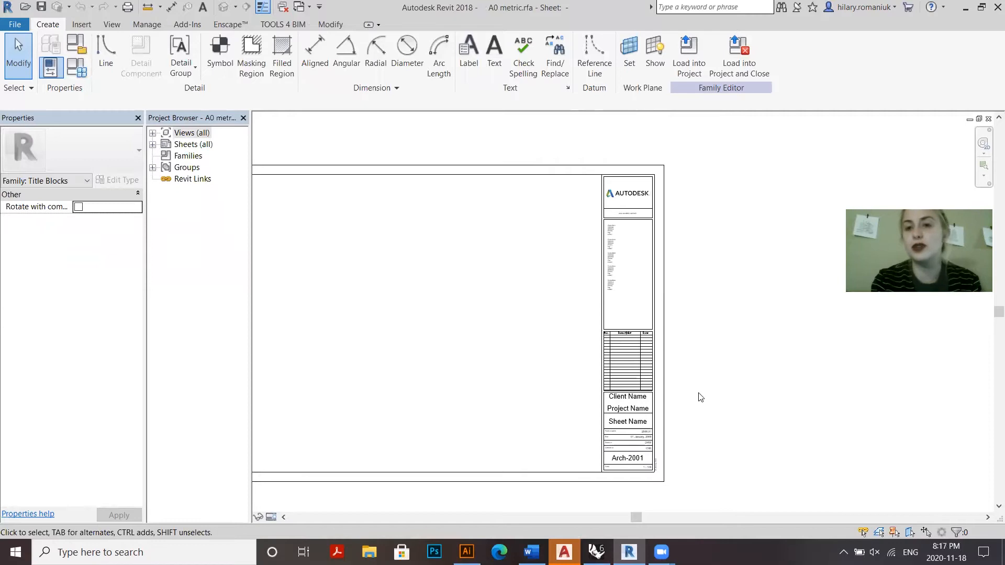
Delete the revision schedule with No., Description and Date columns from the title block.
{"action": "scroll", "coordinate": [628, 377], "scroll_direction": "up", "scroll_amount": 2}
{"action": "left_click", "coordinate": [602, 362]}
{"action": "scroll", "coordinate": [591, 324], "scroll_direction": "up", "scroll_amount": 2}
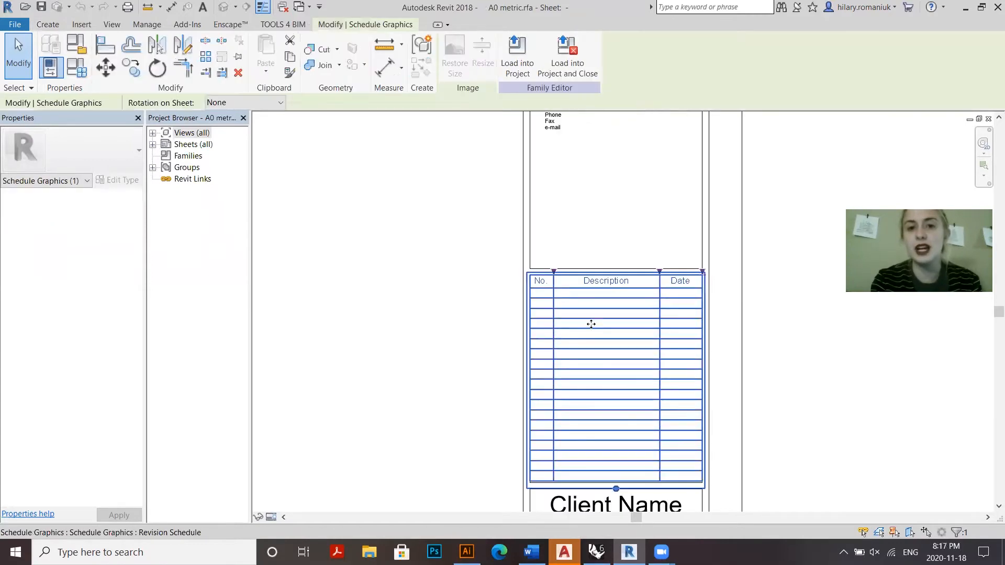
{"action": "scroll", "coordinate": [602, 366], "scroll_direction": "down", "scroll_amount": 1}
{"action": "key", "text": "Delete"}
{"action": "scroll", "coordinate": [628, 407], "scroll_direction": "down", "scroll_amount": 2}
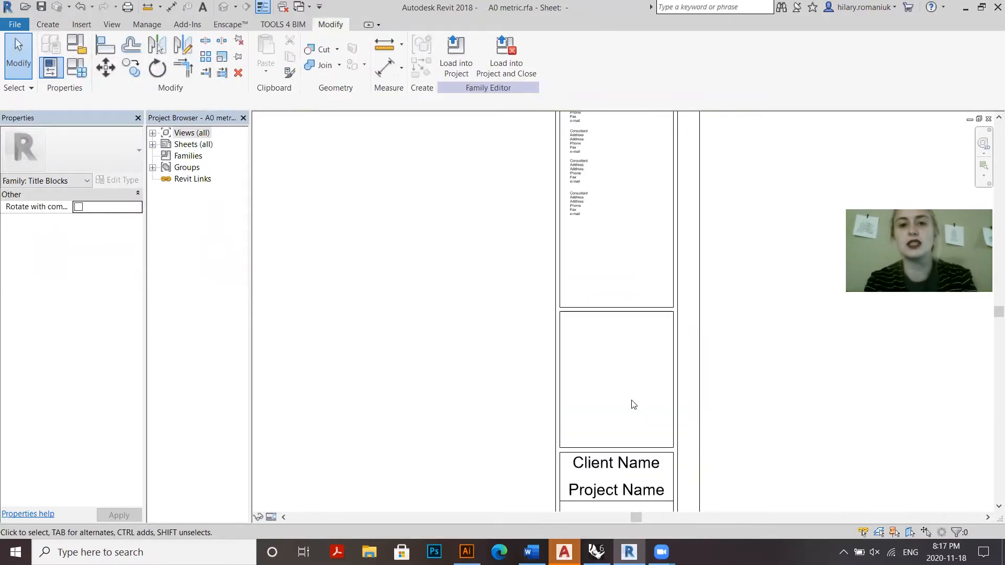
Delete the three lowest consultant text notes from the title block, keeping the upper two.
{"action": "middle_click_drag", "start_coordinate": [754, 335], "coordinate": [751, 388]}
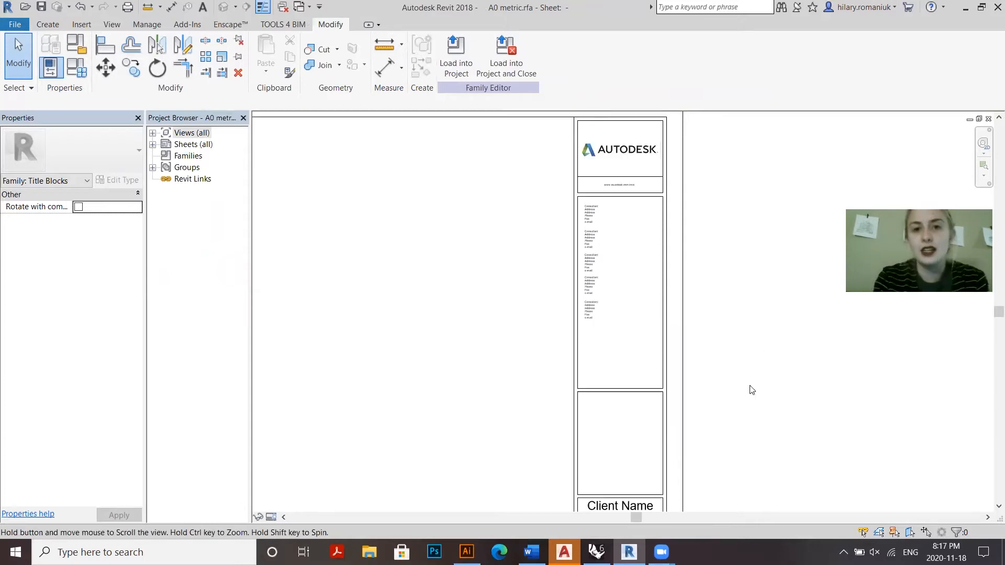
{"action": "scroll", "coordinate": [625, 239], "scroll_direction": "up", "scroll_amount": 2}
{"action": "left_click", "coordinate": [566, 369]}
{"action": "key", "text": "Delete"}
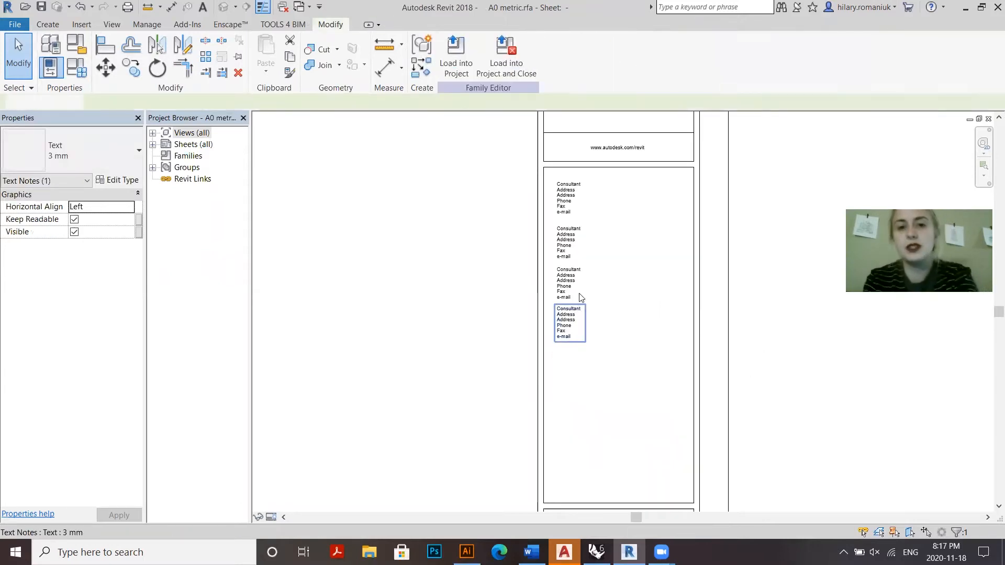
{"action": "left_click", "coordinate": [578, 294]}
{"action": "key", "text": "Delete"}
{"action": "left_click", "coordinate": [573, 326]}
{"action": "key", "text": "Delete"}
Move the Client Name label and the two horizontal lines above it upward to enlarge the name box.
{"action": "scroll", "coordinate": [602, 262], "scroll_direction": "down", "scroll_amount": 3}
{"action": "scroll", "coordinate": [638, 429], "scroll_direction": "up", "scroll_amount": 3}
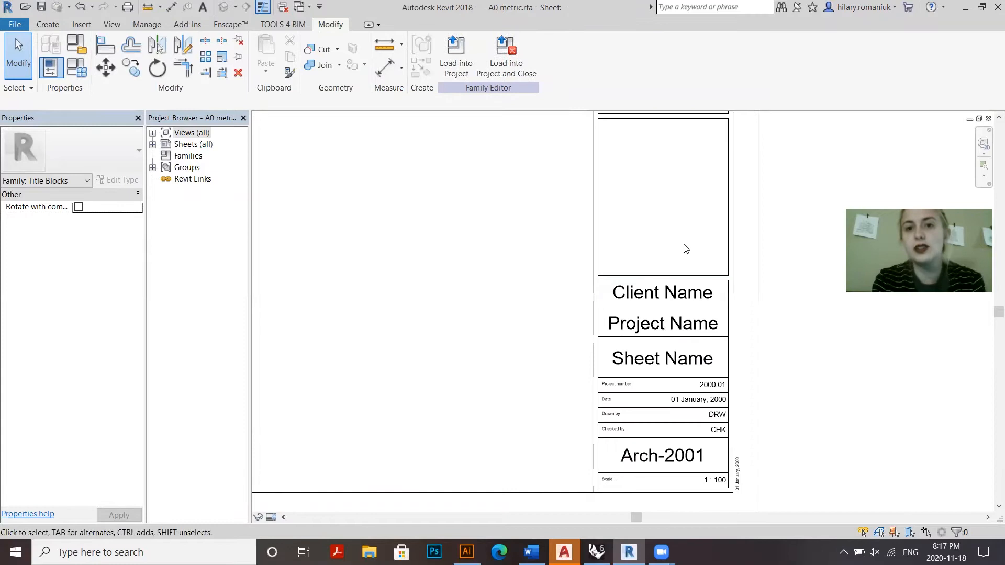
{"action": "left_click_drag", "start_coordinate": [656, 294], "coordinate": [655, 291]}
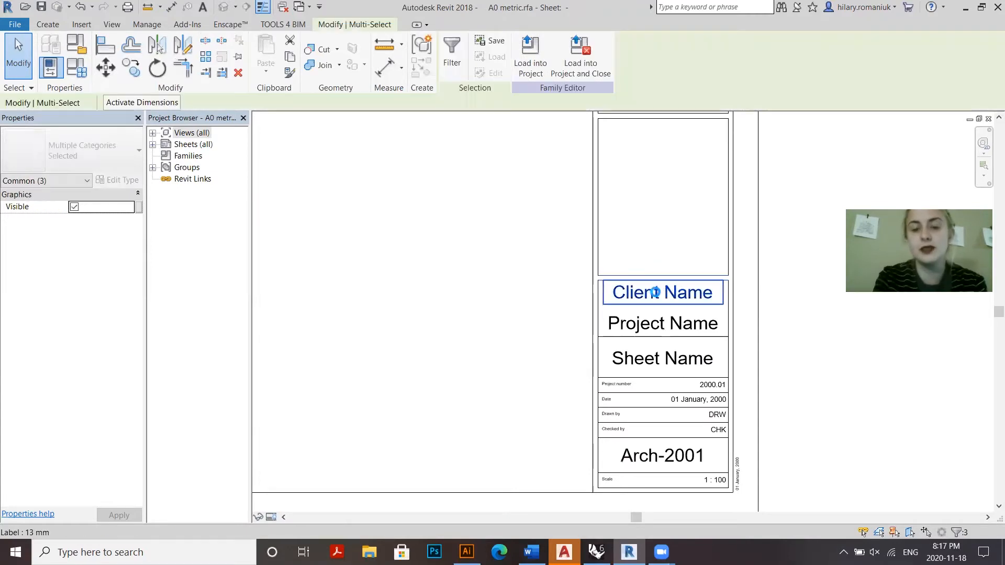
{"action": "key", "text": "Up"}
{"action": "key", "text": "Up"}
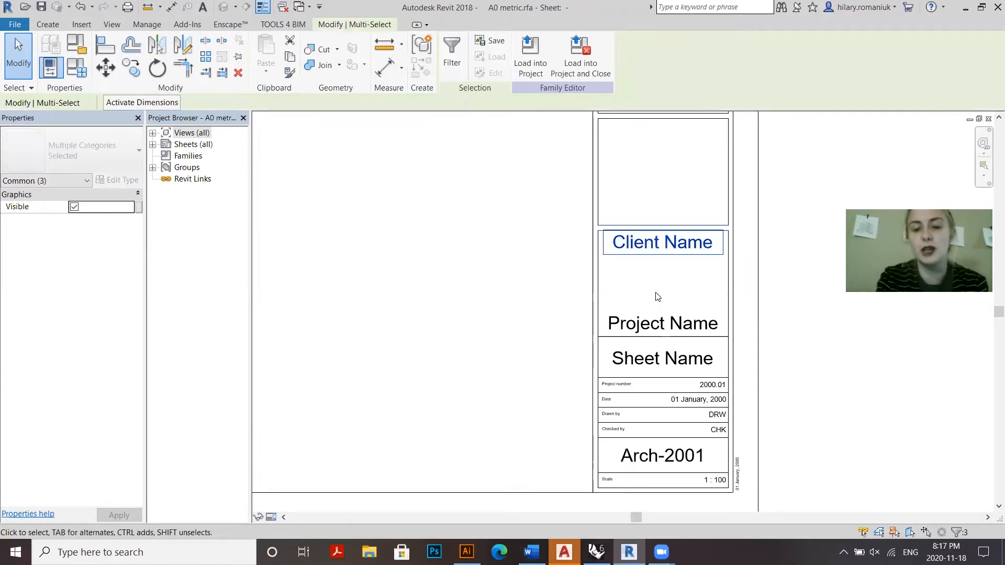
{"action": "left_click", "coordinate": [800, 234]}
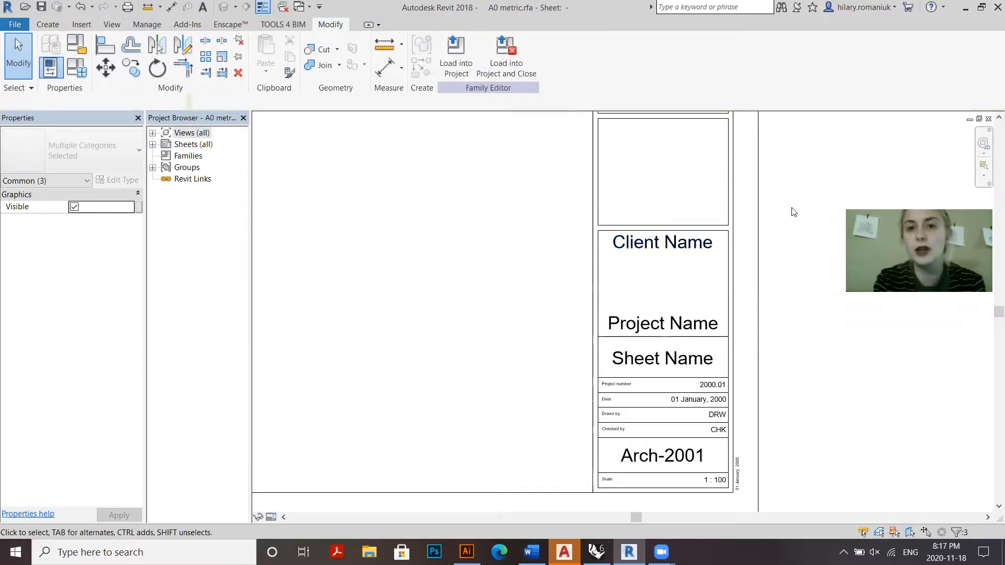
Change the Client Name label from the 13 mm type to a larger text type.
{"action": "left_click", "coordinate": [647, 237]}
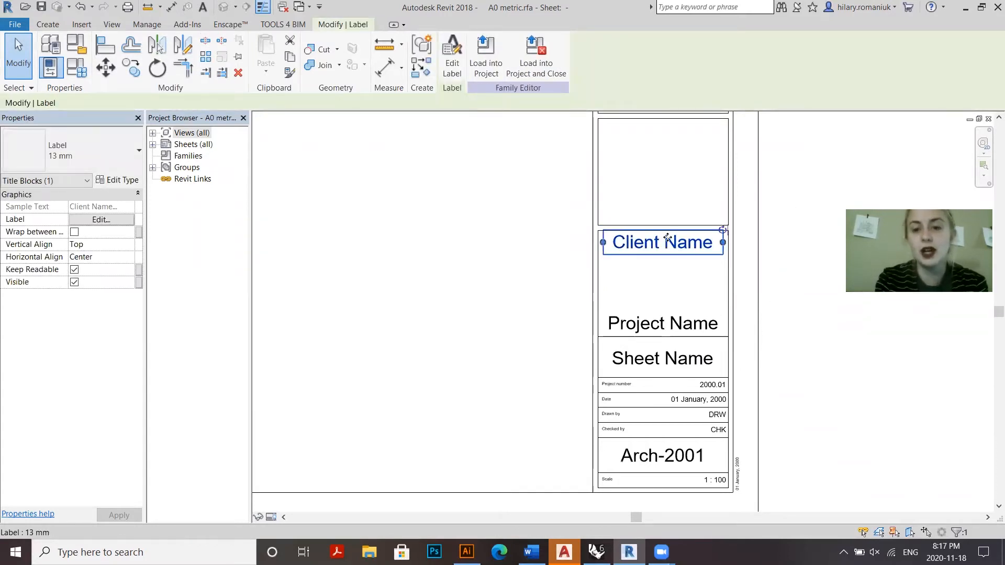
{"action": "left_click", "coordinate": [74, 150]}
{"action": "left_click", "coordinate": [67, 282]}
{"action": "left_click", "coordinate": [839, 148]}
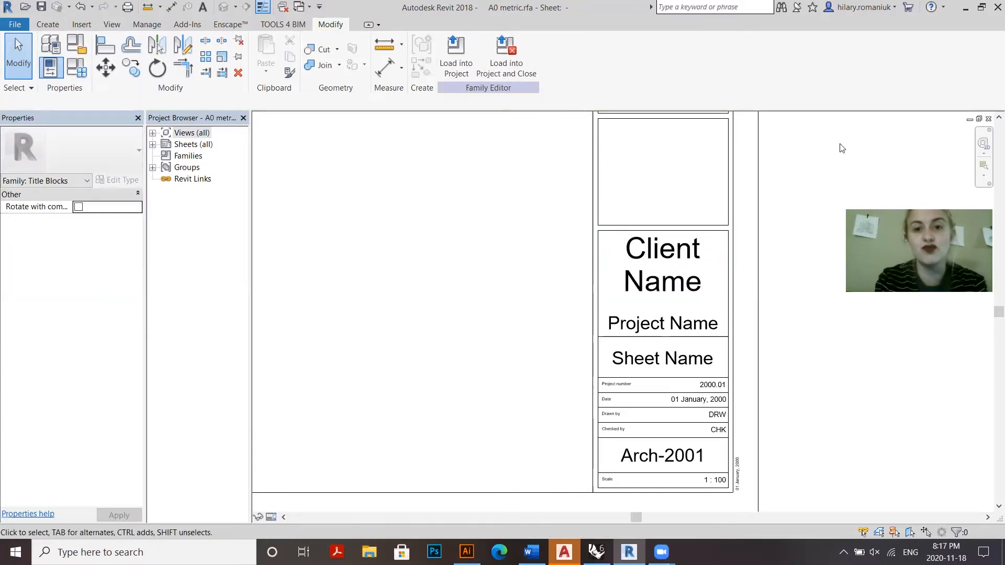
Delete the thin line between Project Name and Sheet Name, and check the subcategory options for the box's right border line.
{"action": "left_click", "coordinate": [683, 343]}
{"action": "key", "text": "Delete"}
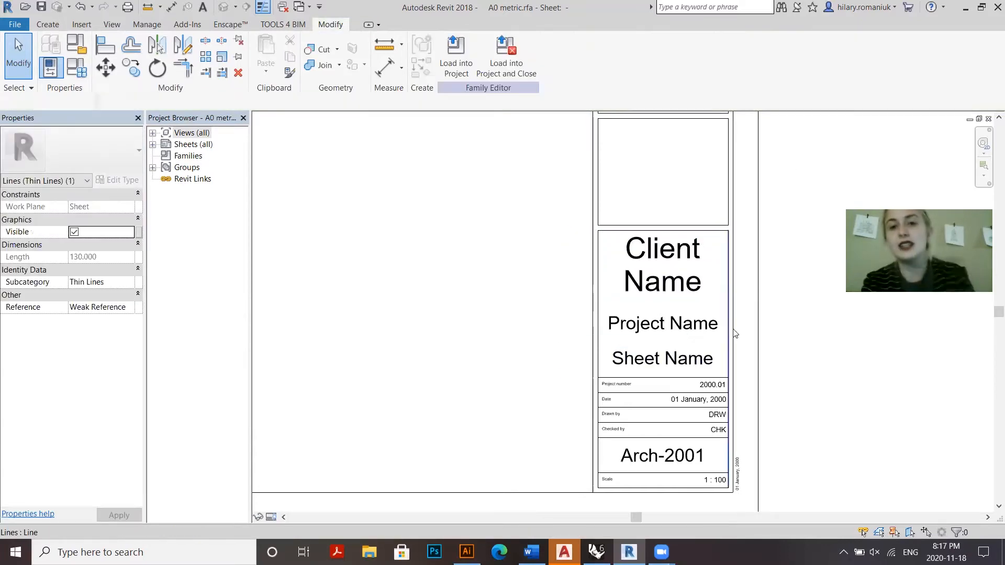
{"action": "left_click", "coordinate": [730, 327]}
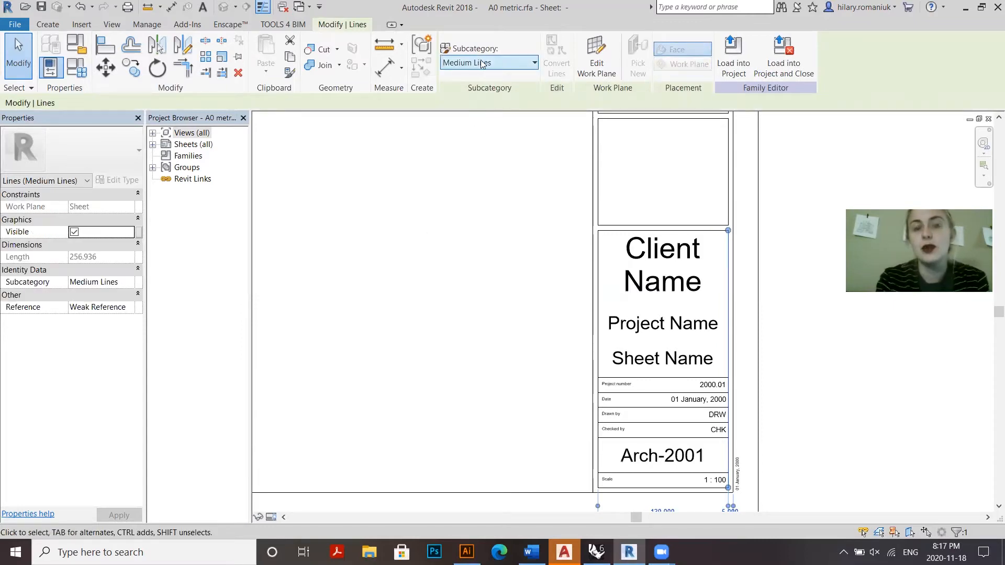
{"action": "left_click", "coordinate": [497, 64]}
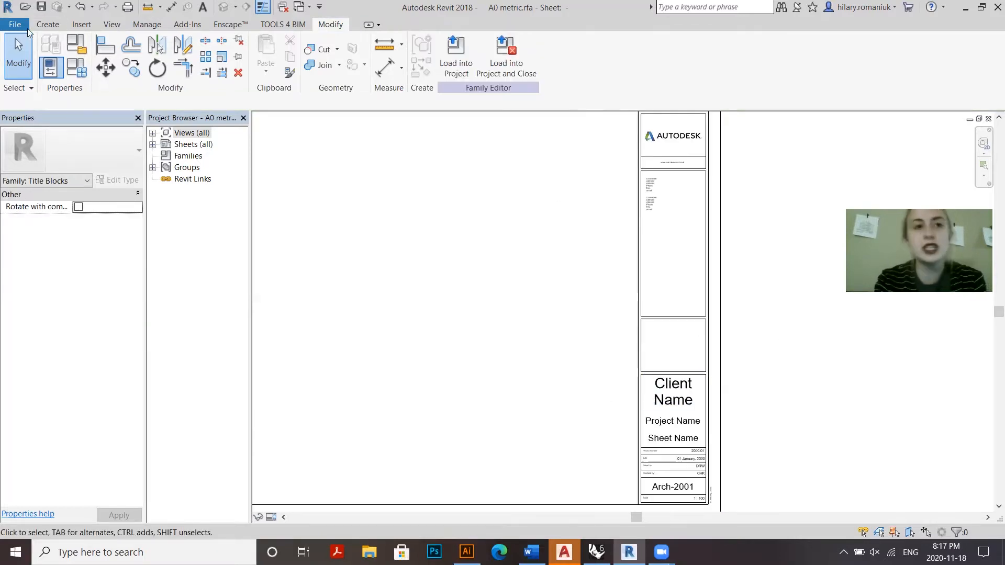
Draw a horizontal Title Blocks line across the consultant box, just below the second consultant note.
{"action": "left_click", "coordinate": [51, 26]}
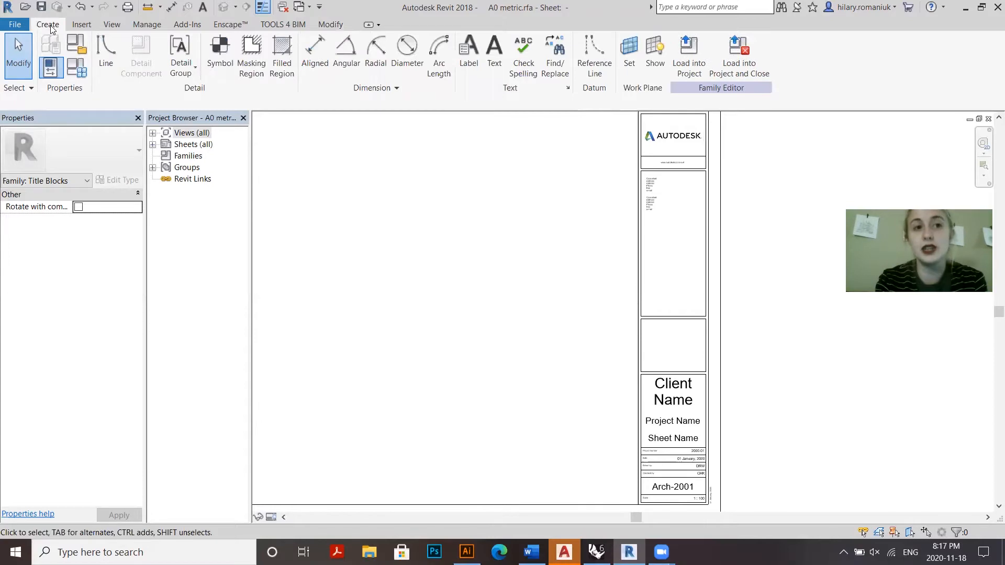
{"action": "left_click", "coordinate": [106, 49]}
{"action": "scroll", "coordinate": [665, 206], "scroll_direction": "up", "scroll_amount": 2}
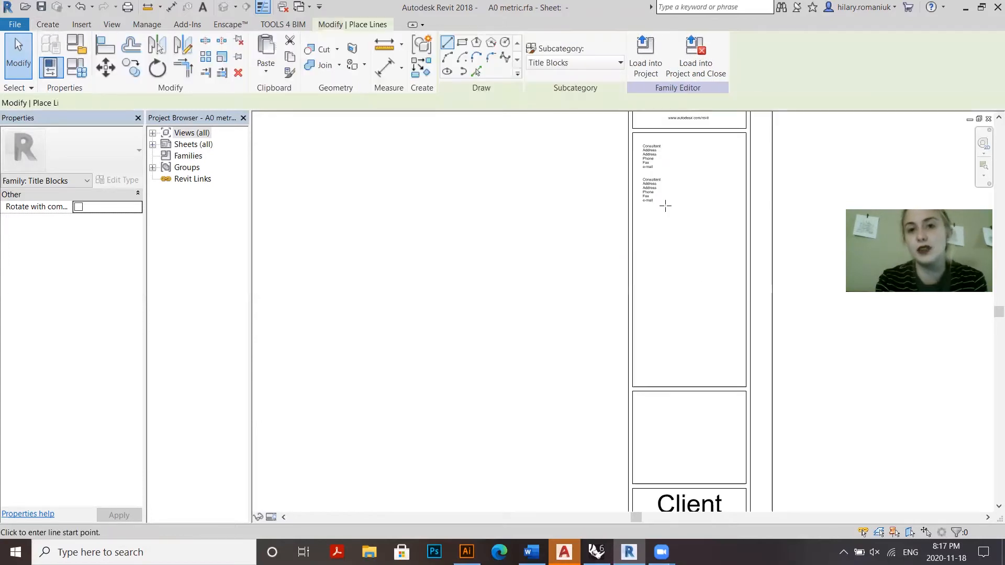
{"action": "left_click", "coordinate": [631, 211]}
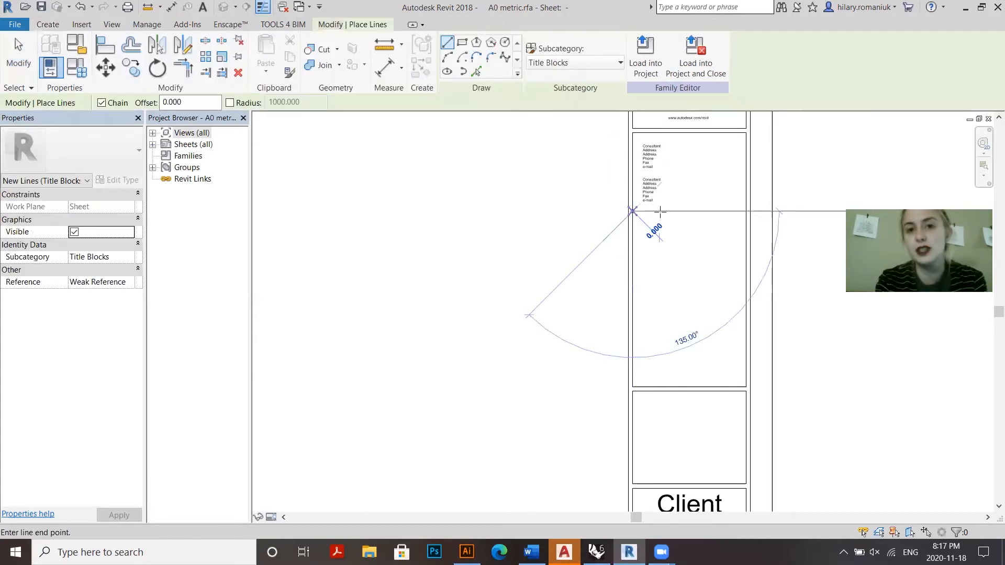
{"action": "left_click", "coordinate": [744, 211]}
{"action": "key", "text": "Escape"}
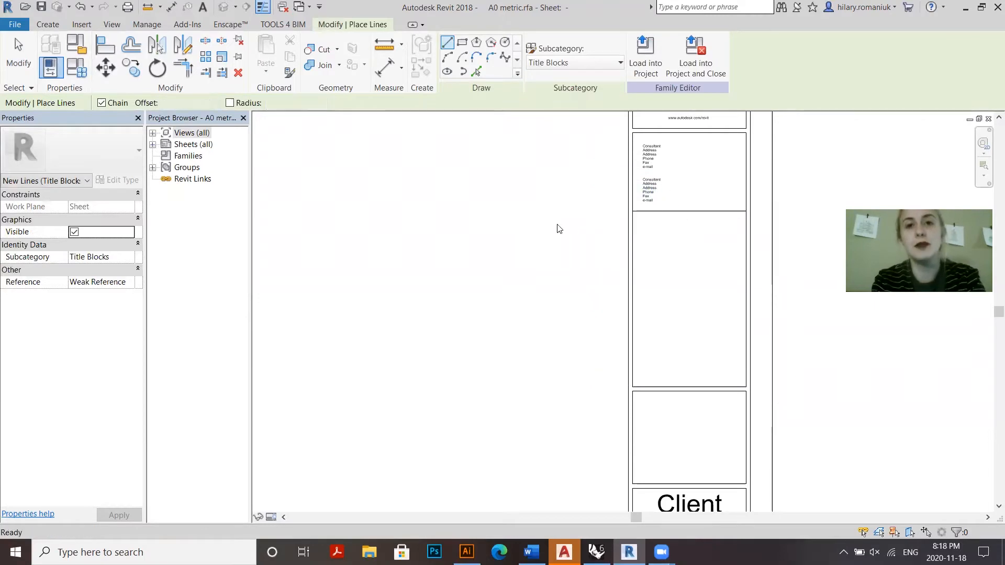
{"action": "key", "text": "Escape"}
{"action": "left_click", "coordinate": [47, 25]}
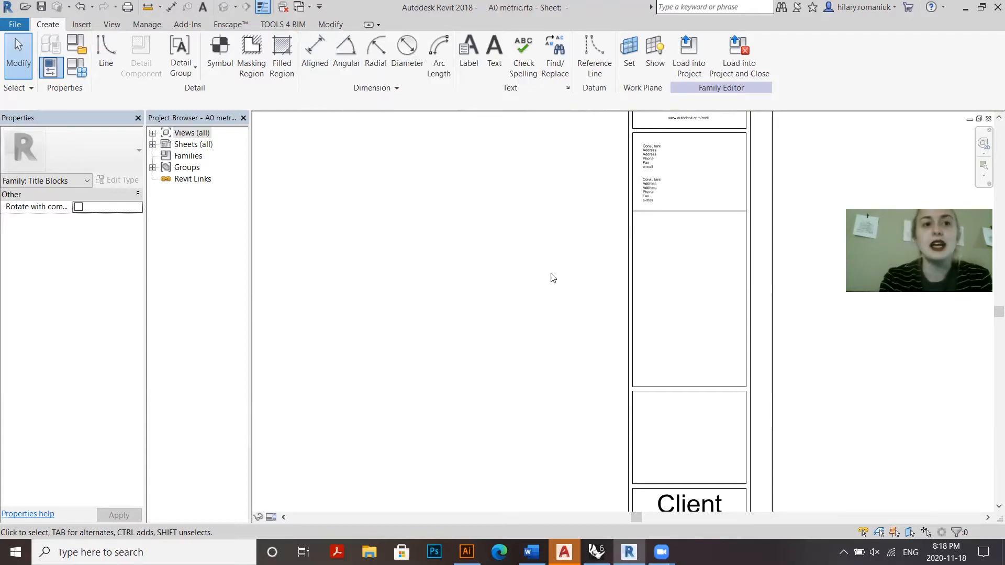
Open Snipping Tool and capture a rectangular snip of the blank sheet area.
{"action": "left_click", "coordinate": [80, 25]}
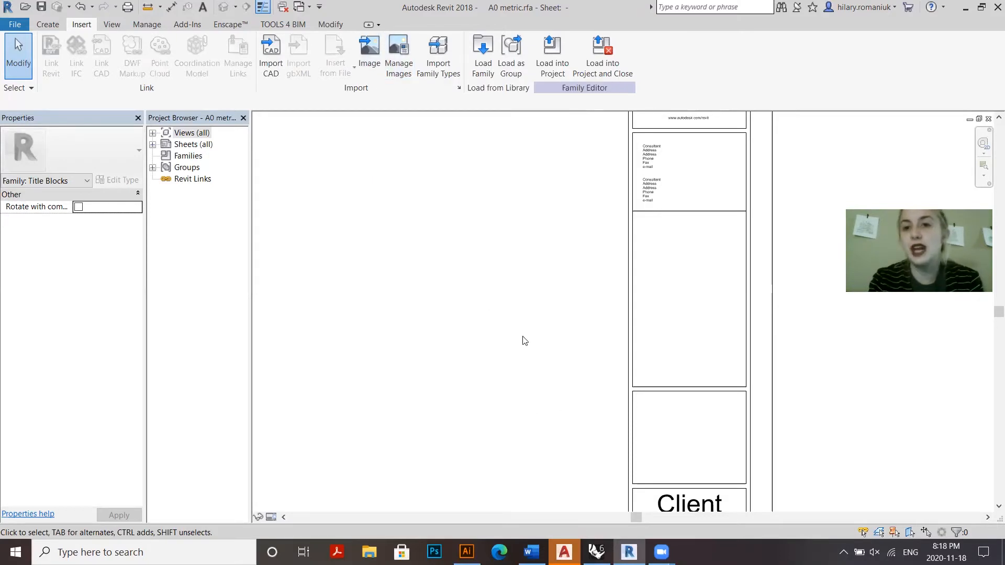
{"action": "scroll", "coordinate": [426, 267], "scroll_direction": "down", "scroll_amount": 1}
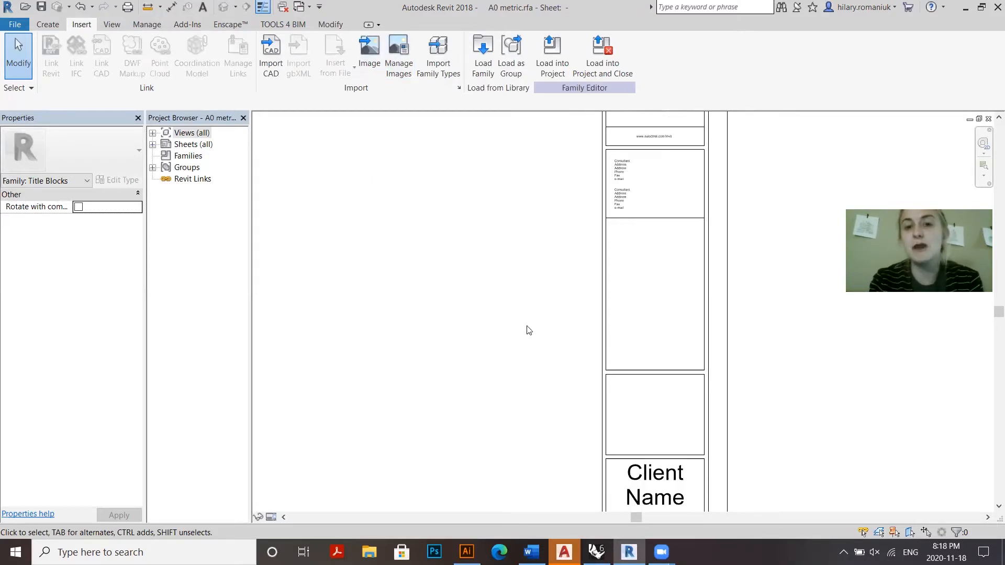
{"action": "scroll", "coordinate": [620, 390], "scroll_direction": "down", "scroll_amount": 1}
{"action": "left_click", "coordinate": [144, 552]}
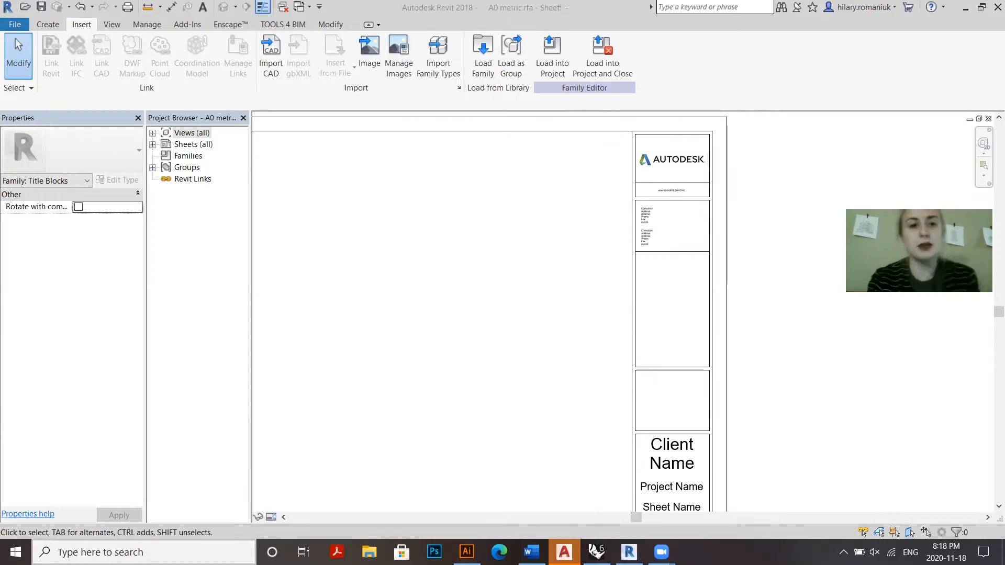
{"action": "type", "text": "snipping tool"}
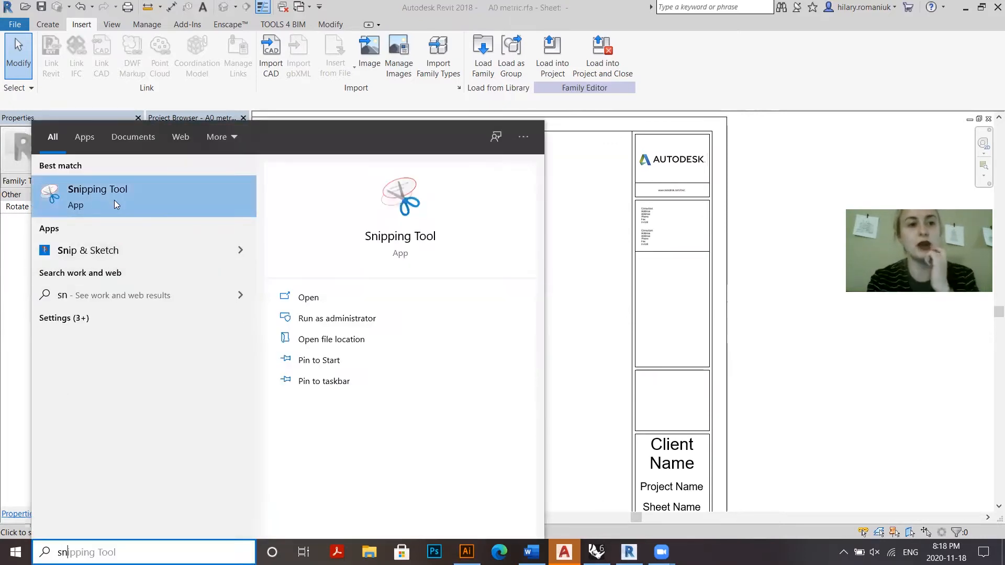
{"action": "left_click", "coordinate": [114, 196]}
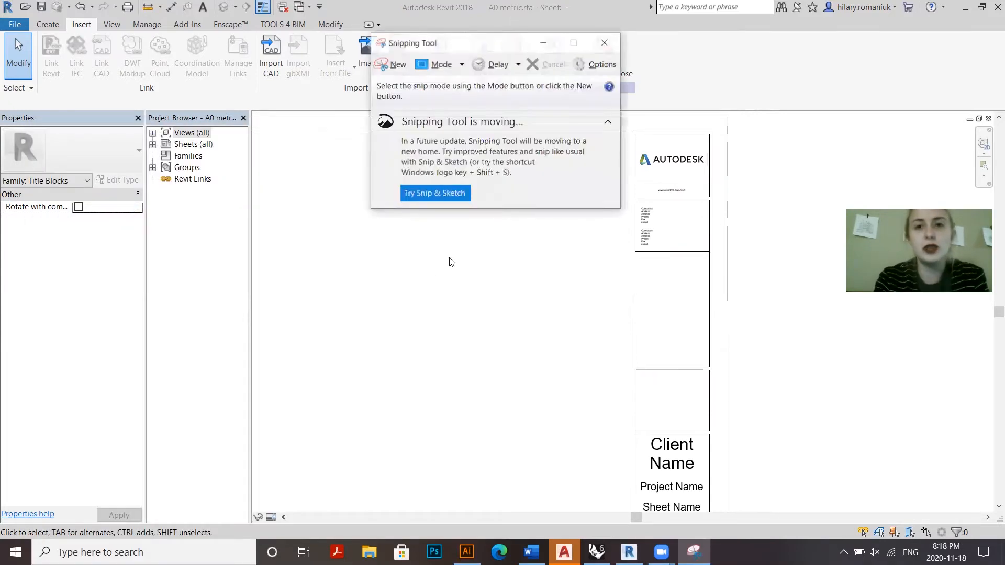
{"action": "left_click", "coordinate": [393, 65]}
{"action": "left_click_drag", "start_coordinate": [318, 173], "coordinate": [406, 308]}
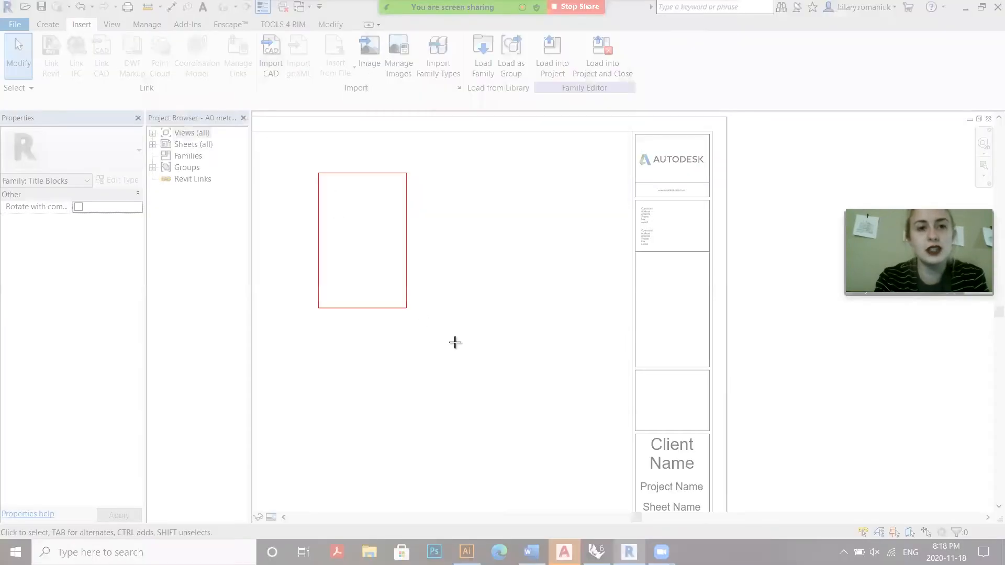
Highlight a rough yellow logo on the snip, made of two vertical strokes crossed by one horizontal stroke.
{"action": "left_click", "coordinate": [535, 97]}
{"action": "left_click_drag", "start_coordinate": [338, 177], "coordinate": [339, 341]}
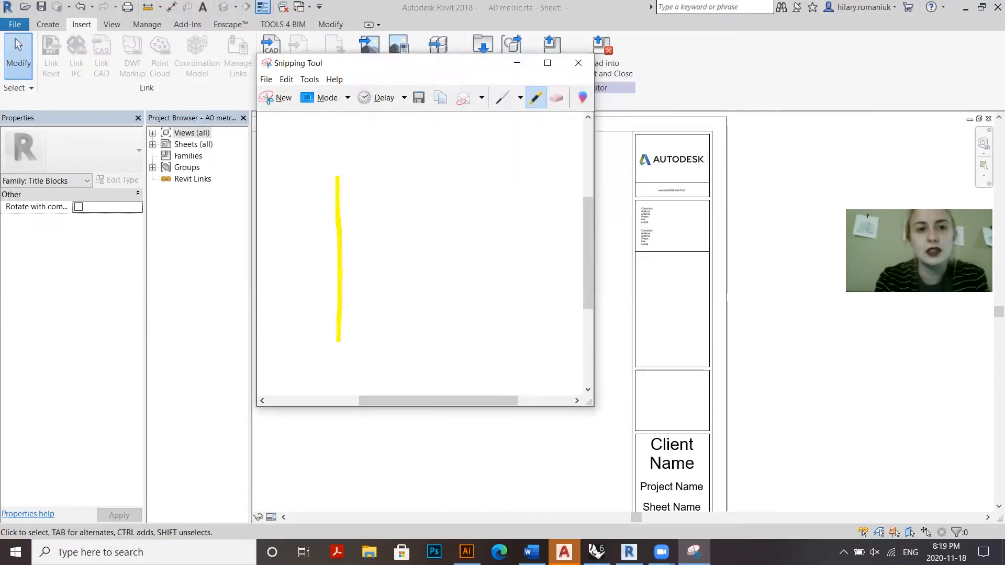
{"action": "left_click_drag", "start_coordinate": [317, 251], "coordinate": [525, 266]}
{"action": "left_click_drag", "start_coordinate": [433, 153], "coordinate": [438, 359]}
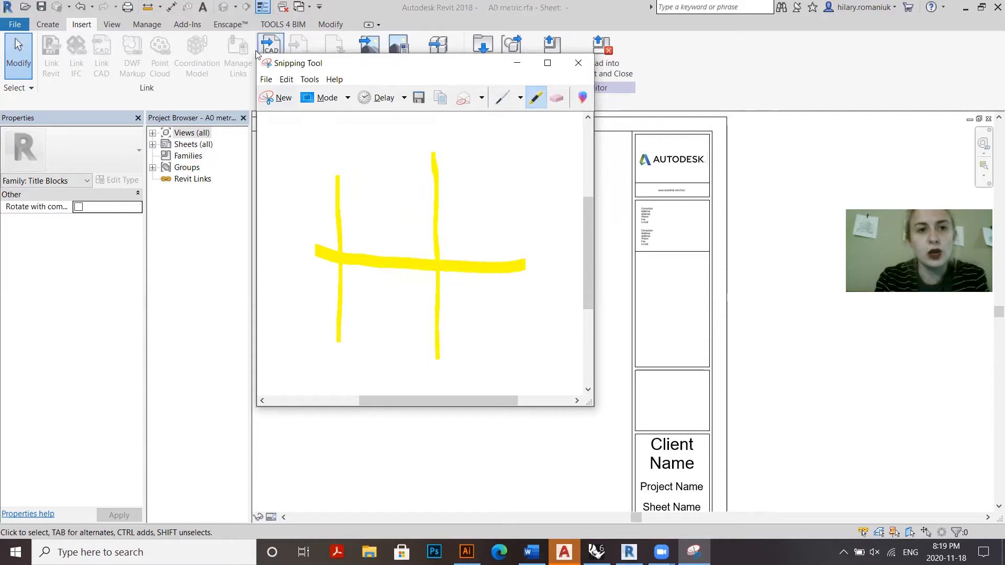
Save the marked-up snip as a JPEG file in the STOCK IMAGES FOR VIDEO folder.
{"action": "left_click", "coordinate": [266, 79]}
{"action": "left_click", "coordinate": [284, 107]}
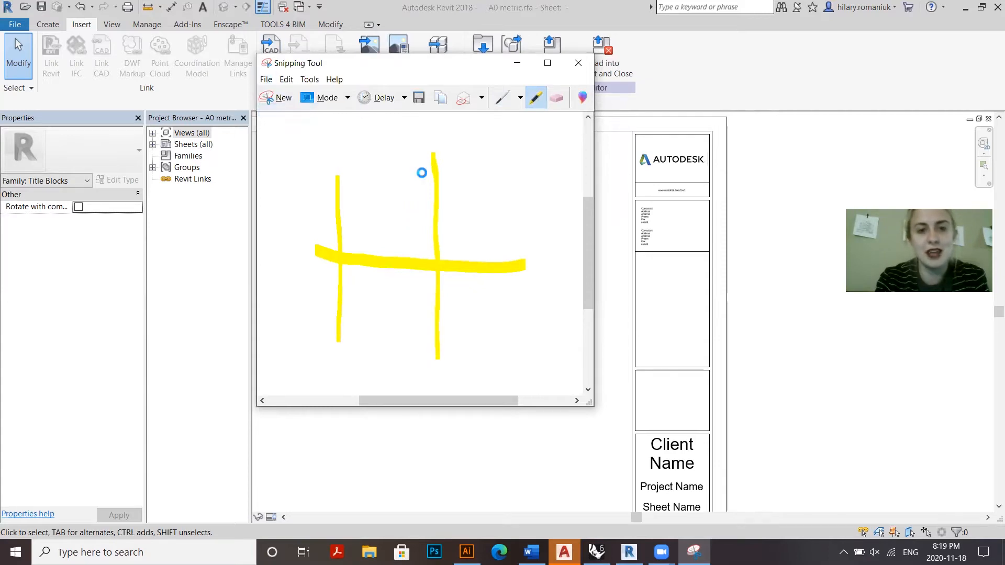
{"action": "left_click", "coordinate": [649, 377]}
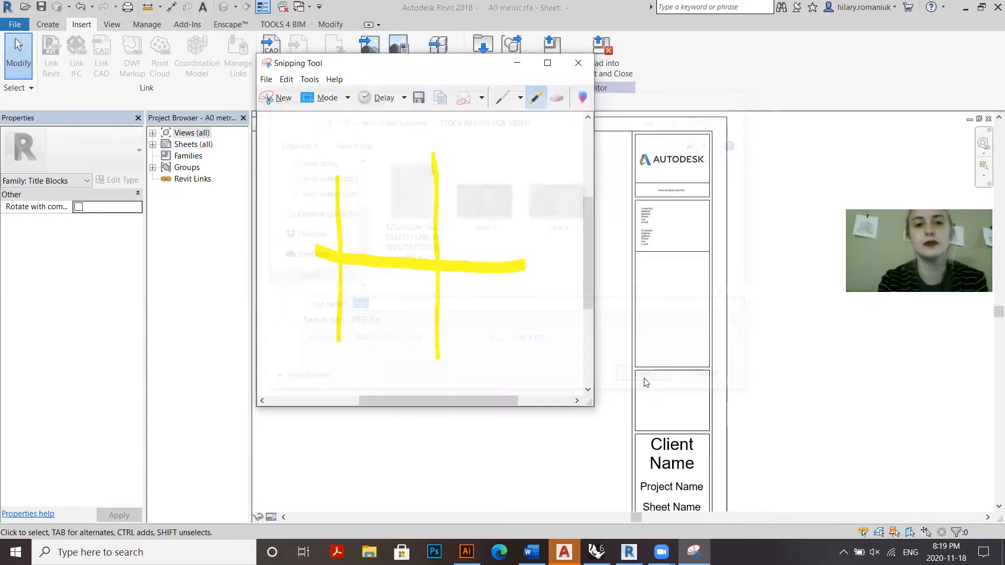
Switch back to Revit, import the logo.JPG image and place it in the blank drawing area of the sheet.
{"action": "left_click", "coordinate": [617, 199]}
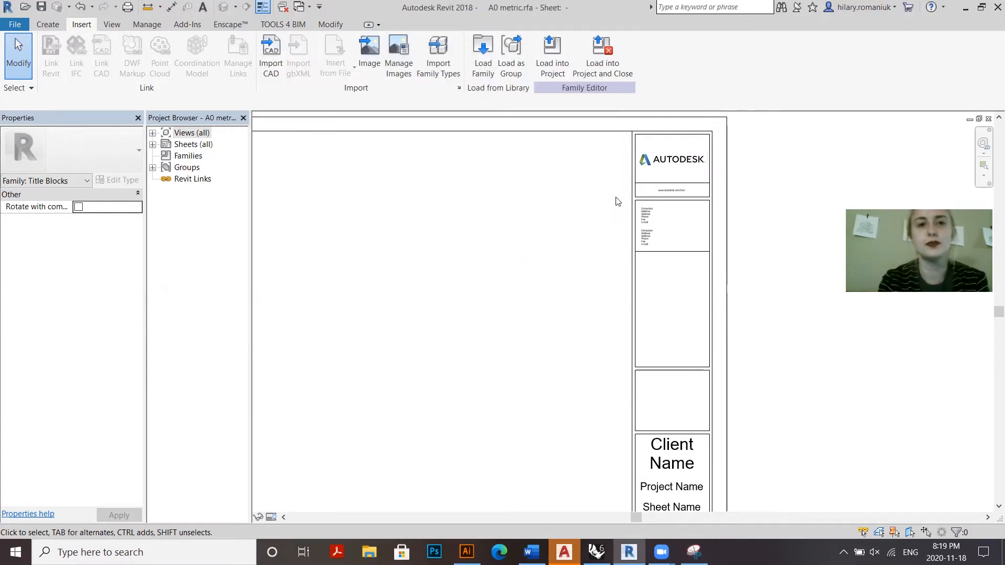
{"action": "left_click", "coordinate": [358, 55]}
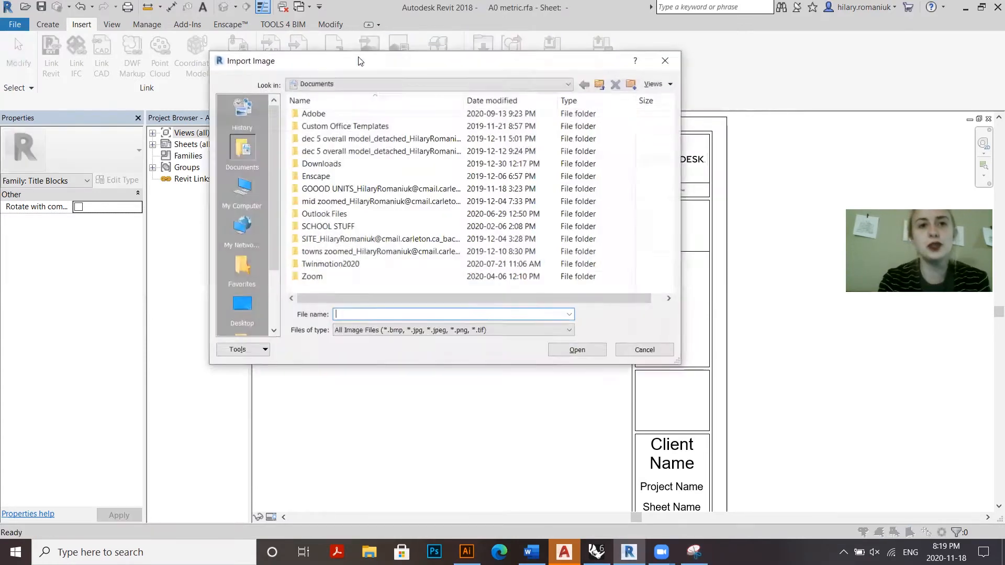
{"action": "left_click", "coordinate": [325, 127]}
{"action": "left_click", "coordinate": [572, 351]}
{"action": "scroll", "coordinate": [466, 286], "scroll_direction": "down", "scroll_amount": 2}
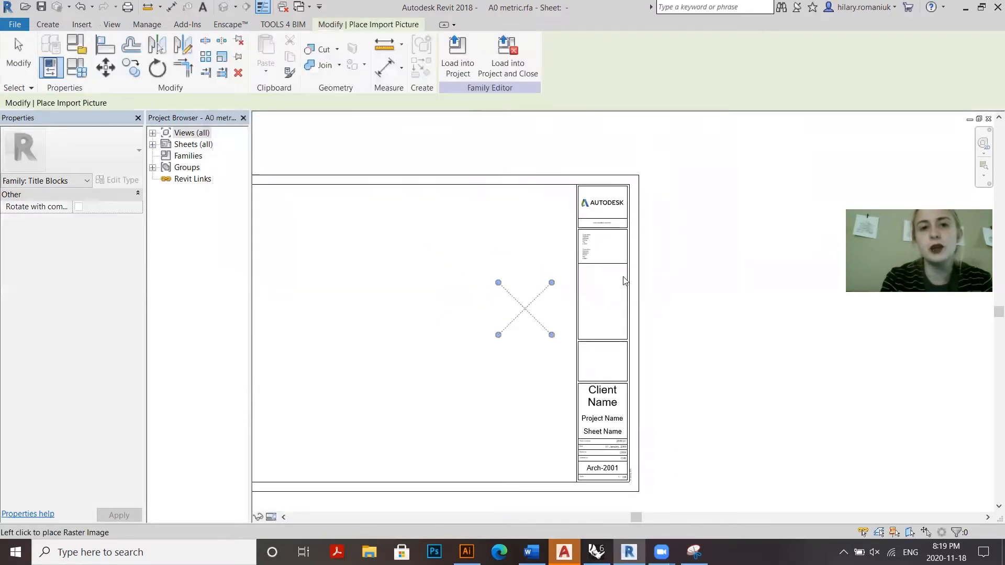
{"action": "left_click", "coordinate": [420, 299]}
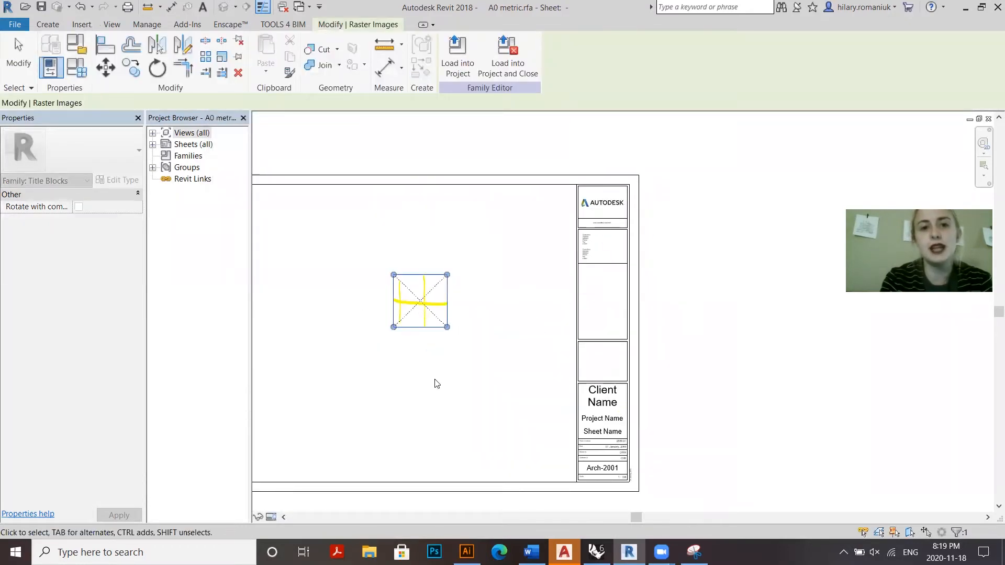
Move the logo image onto the title block column and scale it graphically to about half its width.
{"action": "scroll", "coordinate": [419, 308], "scroll_direction": "up", "scroll_amount": 2}
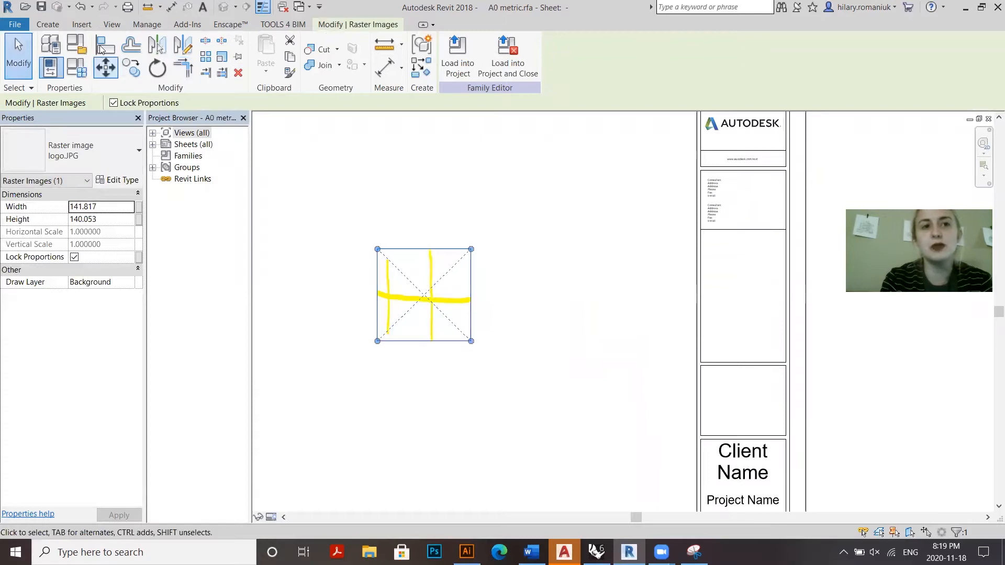
{"action": "left_click_drag", "start_coordinate": [399, 296], "coordinate": [756, 314]}
{"action": "scroll", "coordinate": [863, 361], "scroll_direction": "up", "scroll_amount": 2}
{"action": "scroll", "coordinate": [540, 357], "scroll_direction": "down", "scroll_amount": 1}
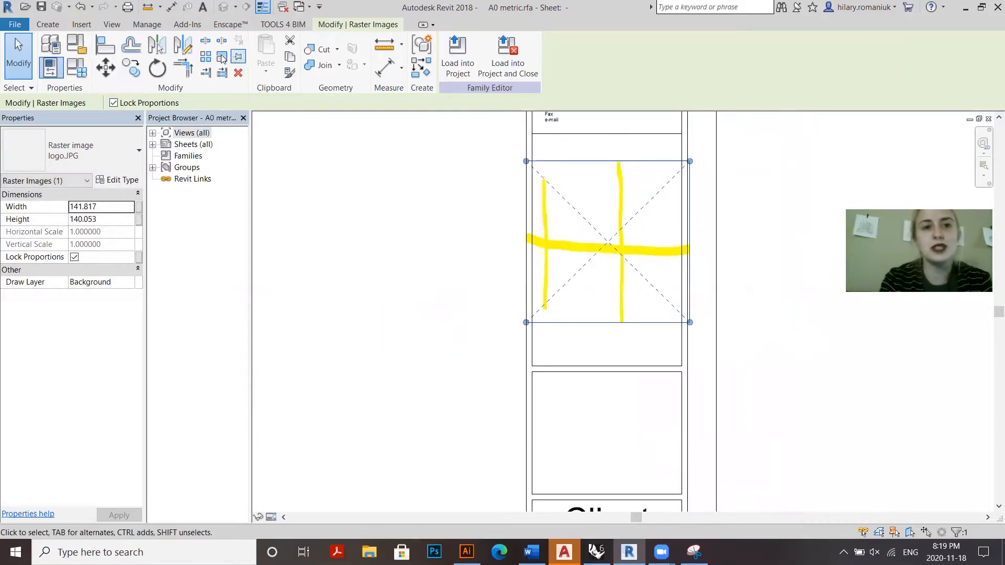
{"action": "key", "text": "r"}
{"action": "key", "text": "e"}
{"action": "left_click", "coordinate": [526, 322]}
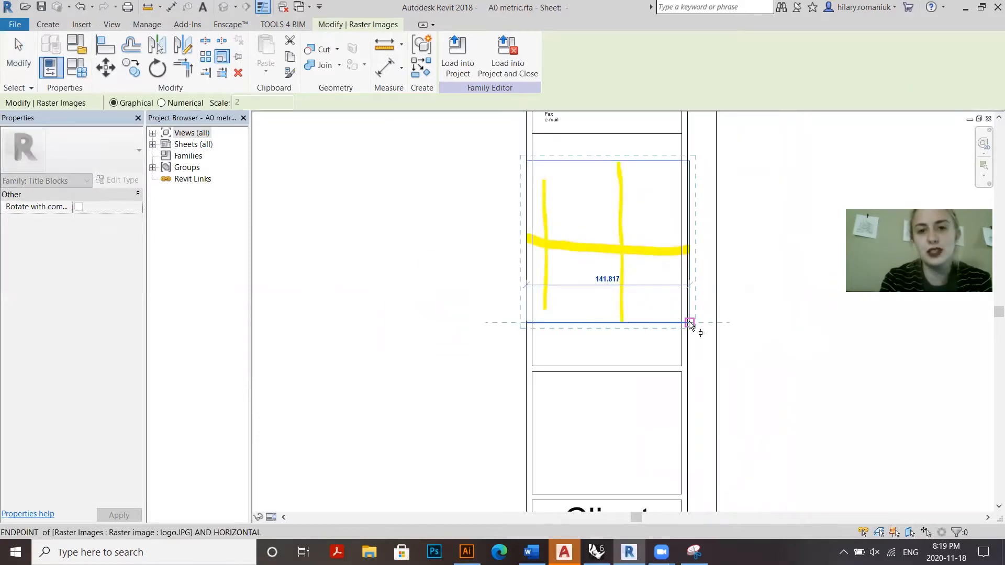
{"action": "left_click", "coordinate": [681, 323]}
{"action": "left_click", "coordinate": [610, 323]}
Move the scaled logo into the empty title block box directly above Client Name.
{"action": "left_click_drag", "start_coordinate": [560, 311], "coordinate": [597, 453]}
{"action": "left_click", "coordinate": [733, 412]}
{"action": "scroll", "coordinate": [509, 266], "scroll_direction": "down", "scroll_amount": 2}
{"action": "scroll", "coordinate": [790, 372], "scroll_direction": "down", "scroll_amount": 2}
{"action": "scroll", "coordinate": [785, 363], "scroll_direction": "down", "scroll_amount": 1}
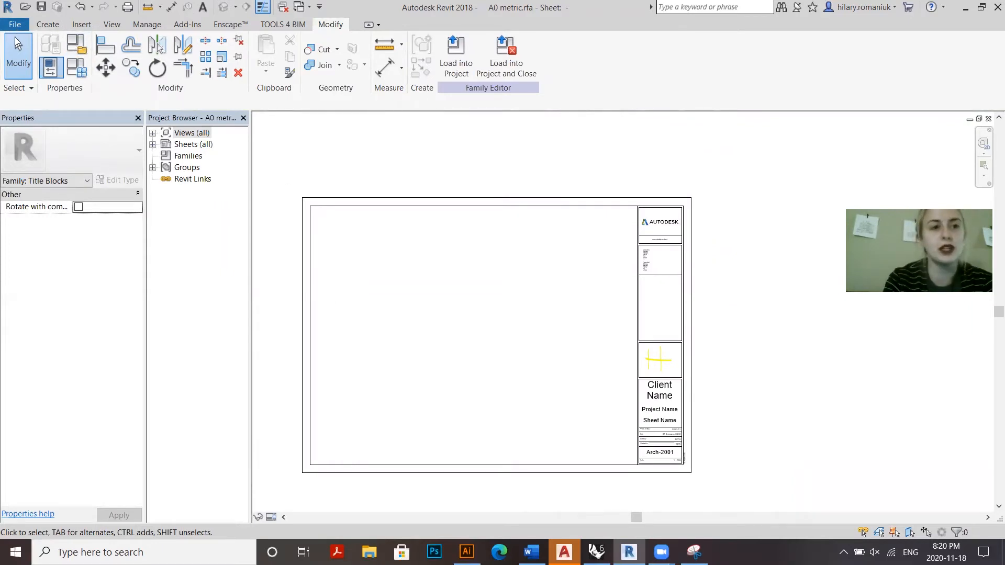
Save the title block as a new family file named custom sheet in the STOCK IMAGES FOR VIDEO folder.
{"action": "left_click", "coordinate": [15, 24]}
{"action": "mouse_move", "coordinate": [44, 198]}
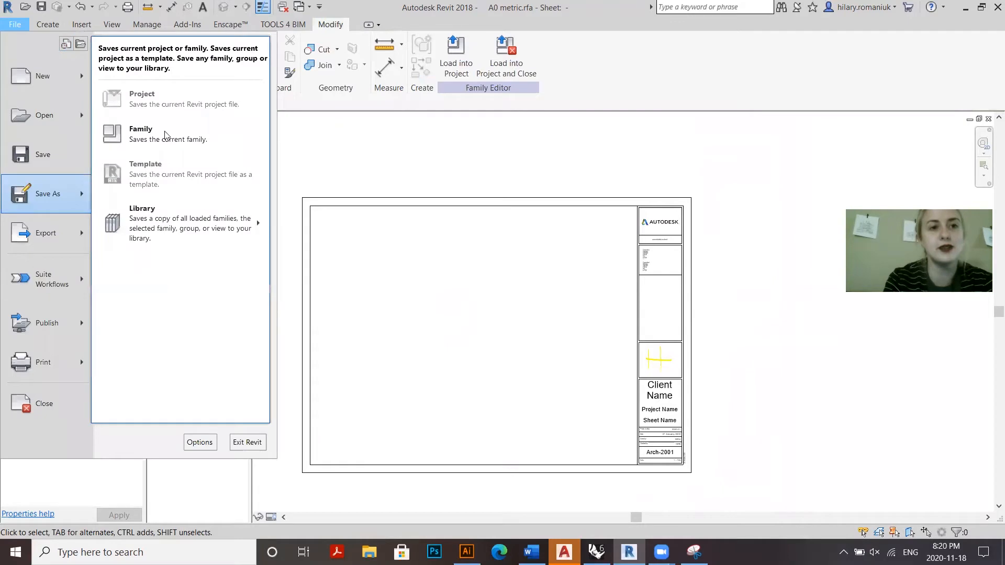
{"action": "left_click", "coordinate": [367, 232]}
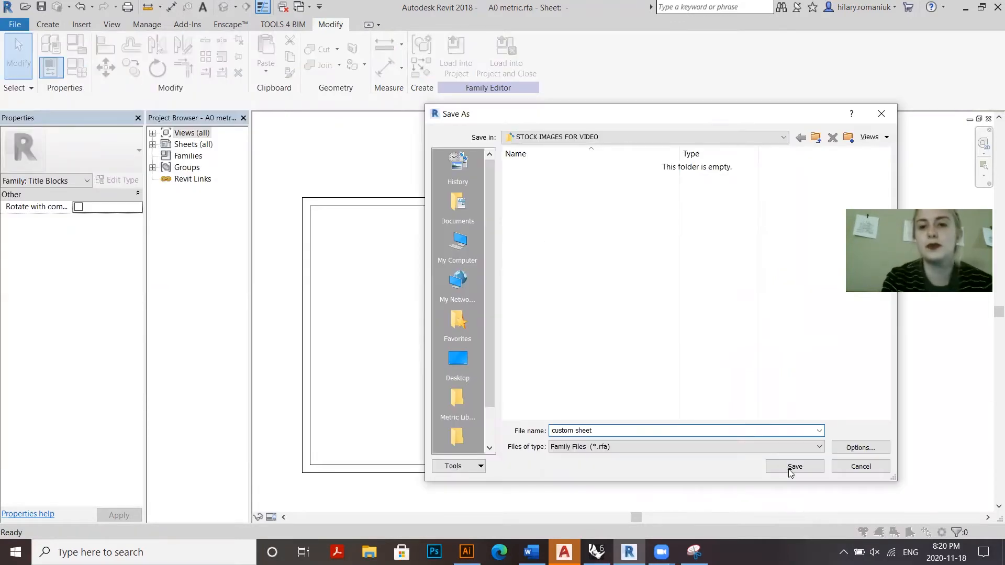
{"action": "left_click", "coordinate": [798, 467]}
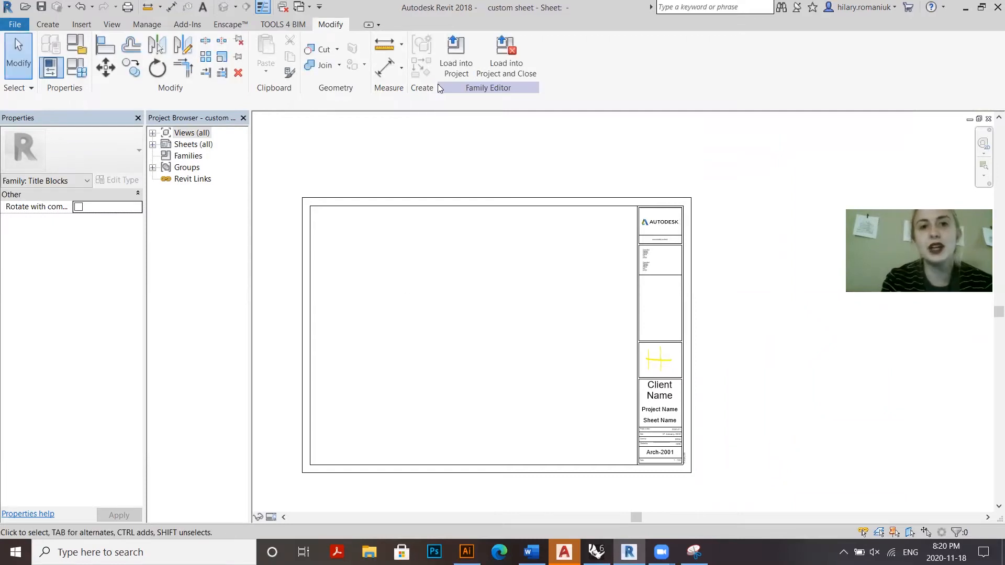
Load the family into Project1 and change the title block on sheet A101 - Unnamed to the custom sheet type.
{"action": "left_click", "coordinate": [452, 62]}
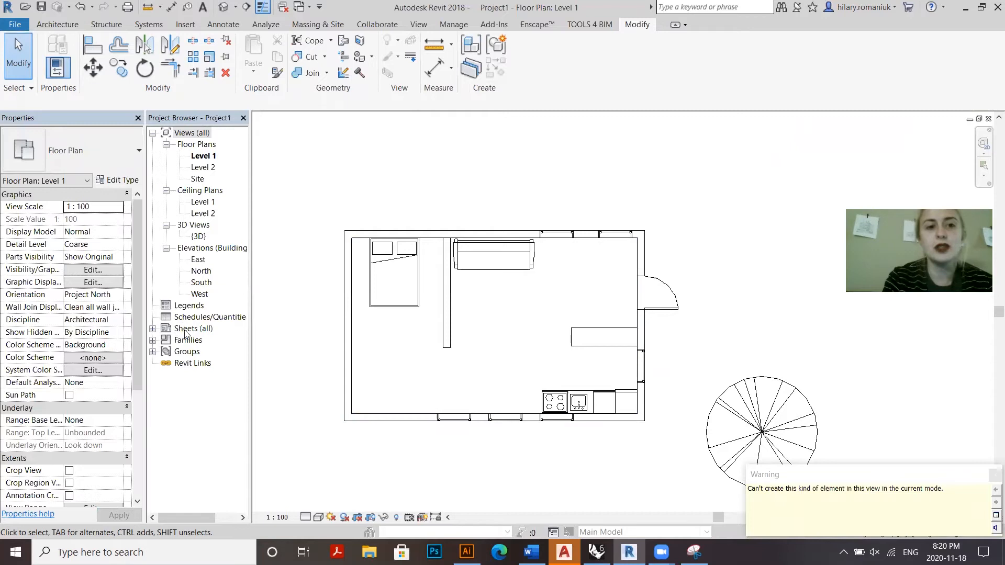
{"action": "left_click", "coordinate": [153, 331]}
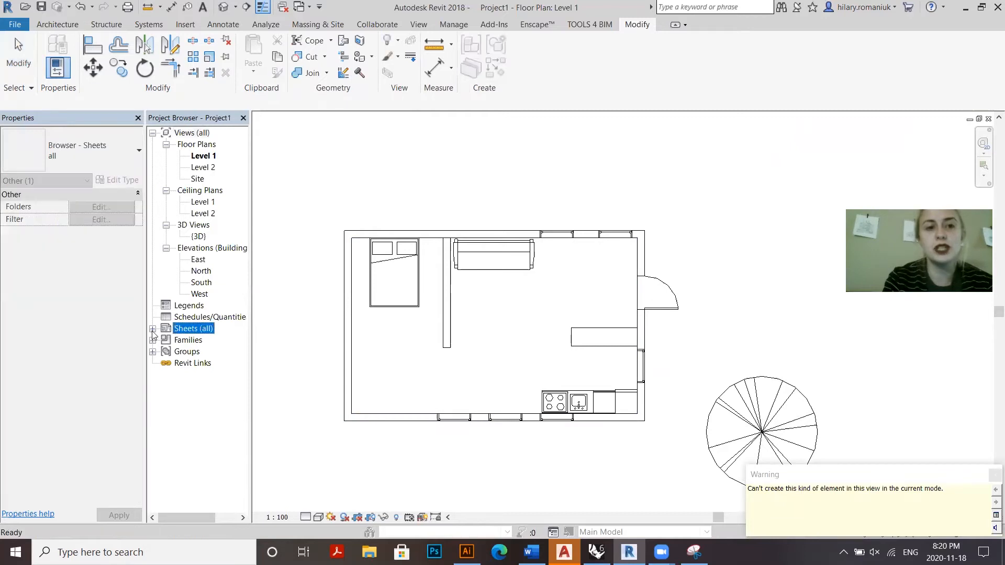
{"action": "double_click", "coordinate": [207, 341]}
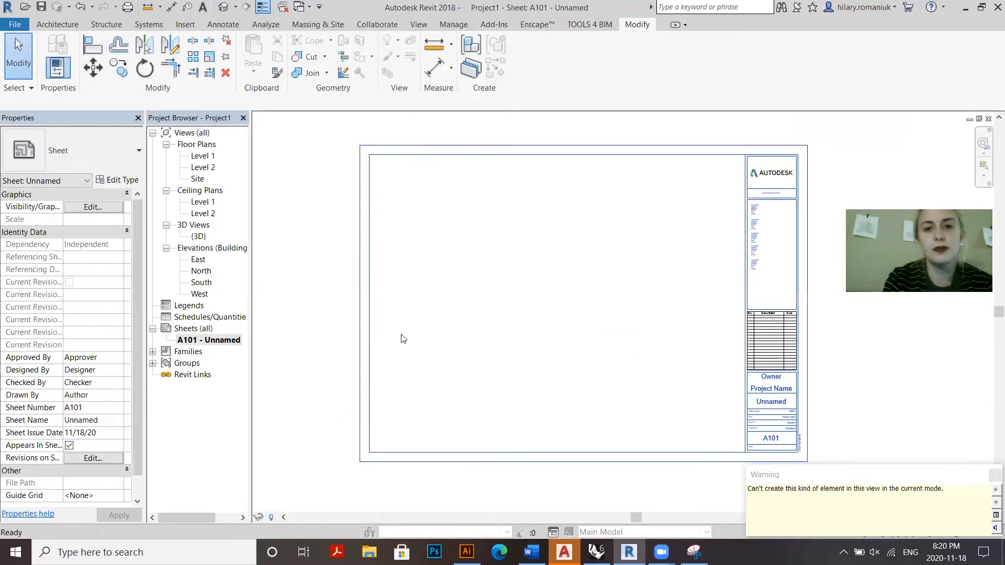
{"action": "left_click", "coordinate": [367, 324]}
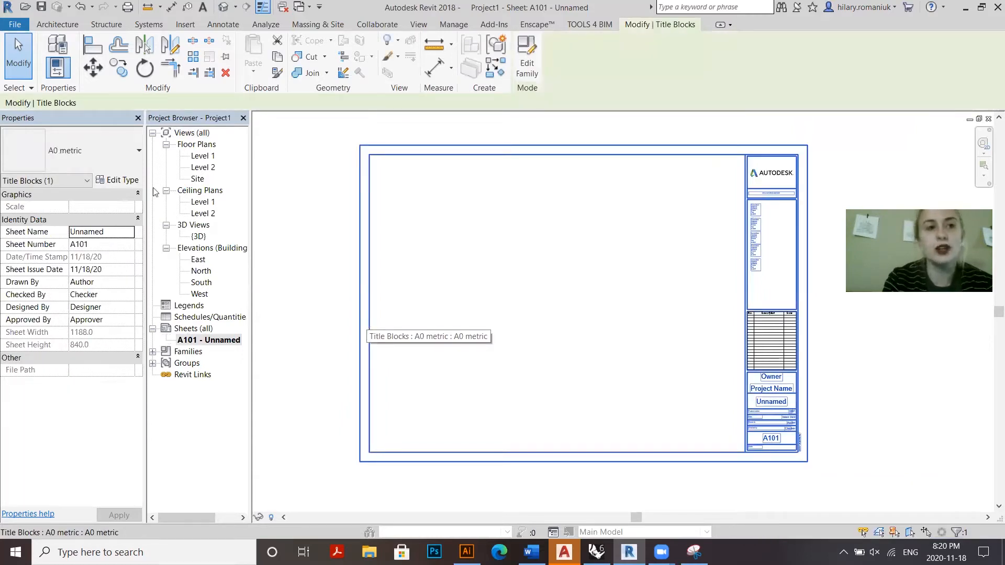
{"action": "left_click", "coordinate": [101, 160]}
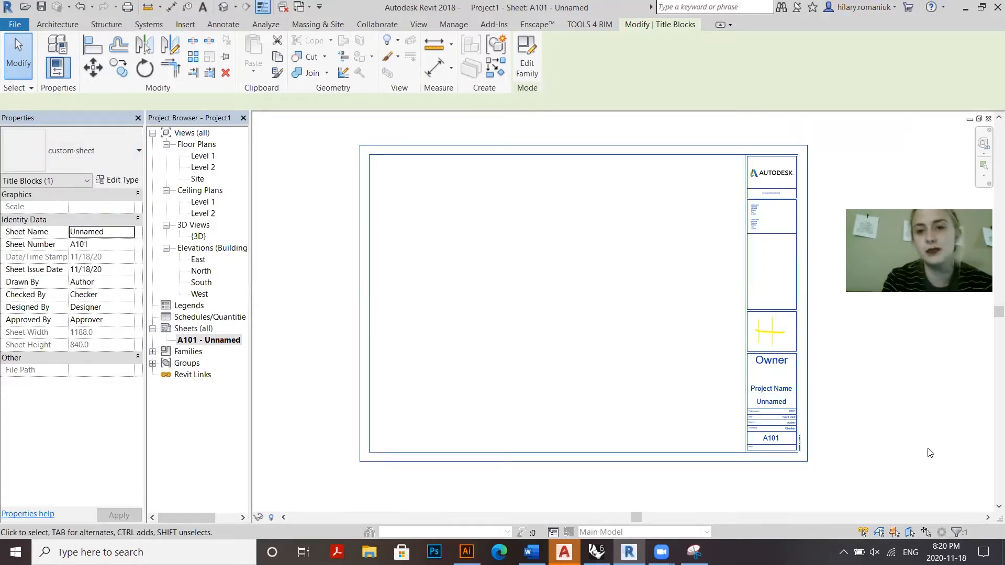
{"action": "scroll", "coordinate": [692, 365], "scroll_direction": "up", "scroll_amount": 2}
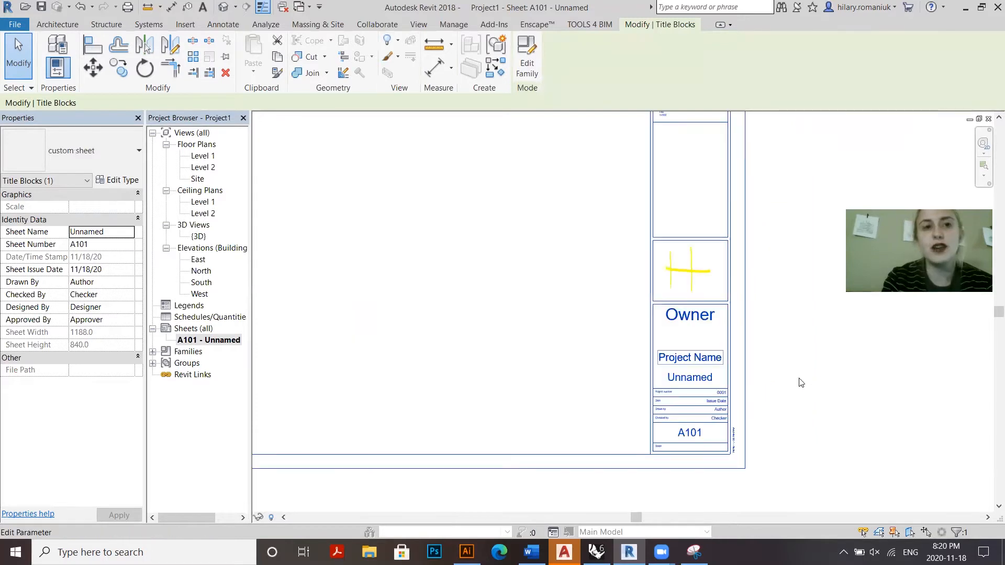
{"action": "key", "text": "Escape"}
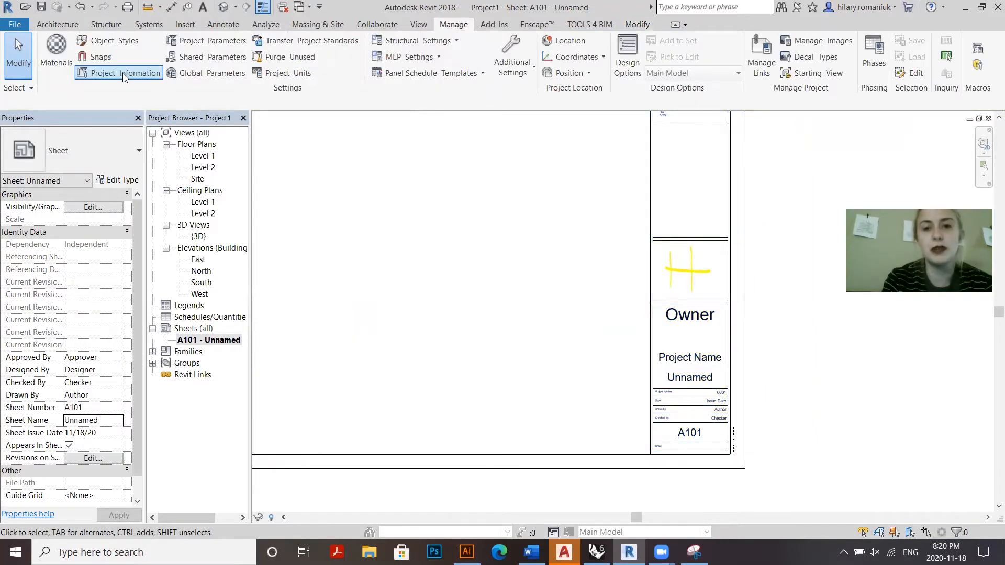
Edit the project information: set the project name to TEST PROJECT and status to COMPLETE, and enter the client's name.
{"action": "left_click", "coordinate": [125, 73]}
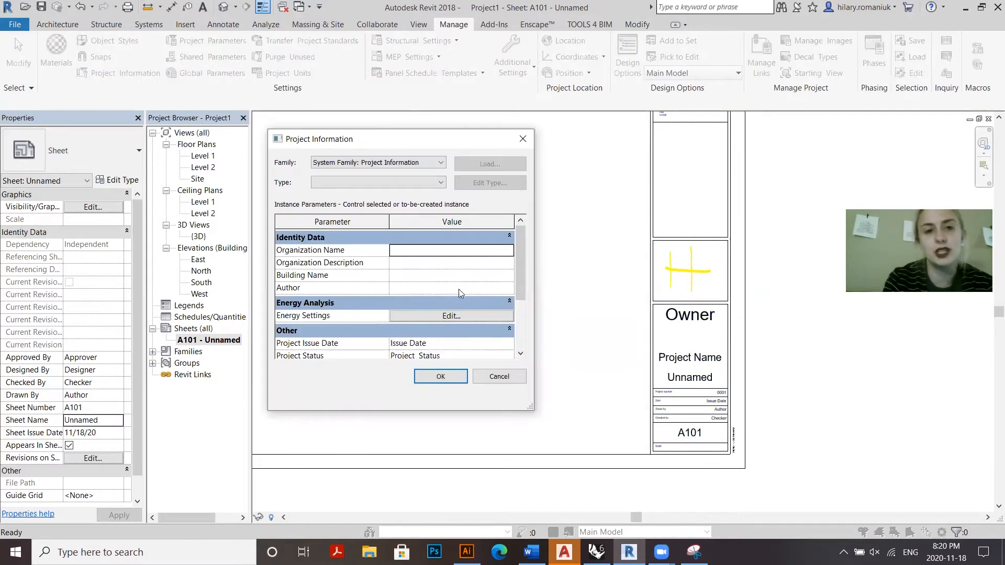
{"action": "scroll", "coordinate": [458, 290], "scroll_direction": "down", "scroll_amount": 2}
{"action": "scroll", "coordinate": [452, 337], "scroll_direction": "down", "scroll_amount": 1}
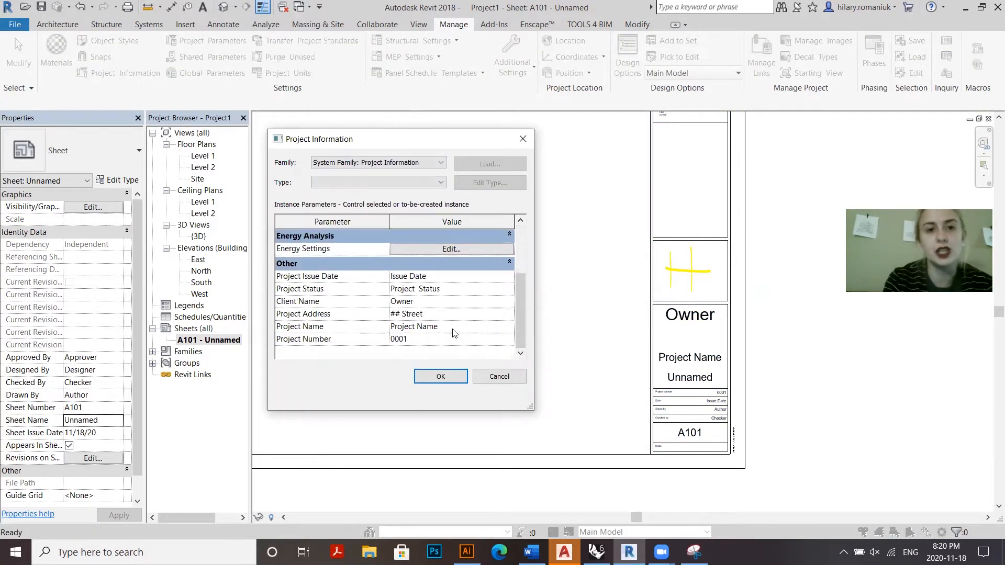
{"action": "left_click", "coordinate": [454, 329]}
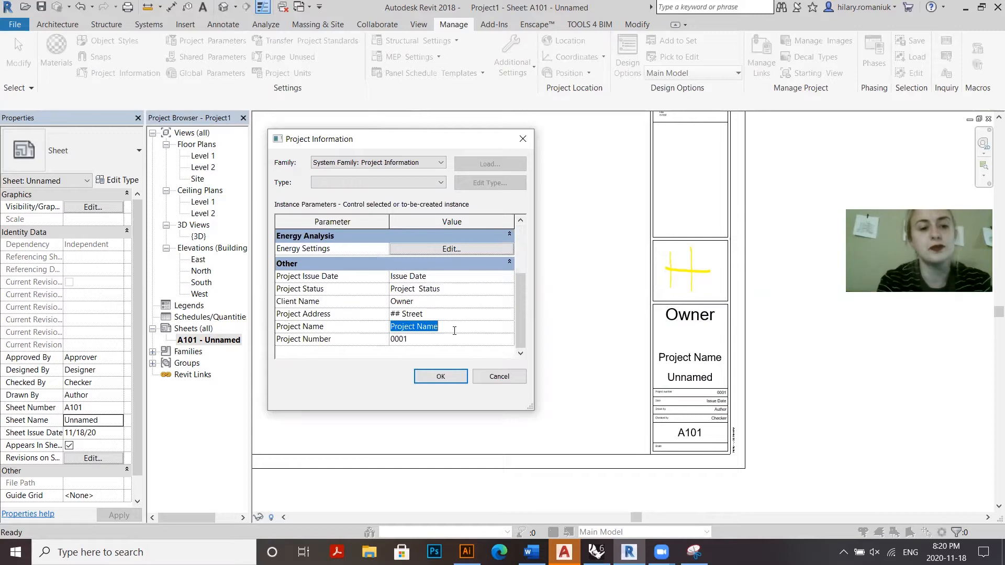
{"action": "type", "text": "TEST PROJECT"}
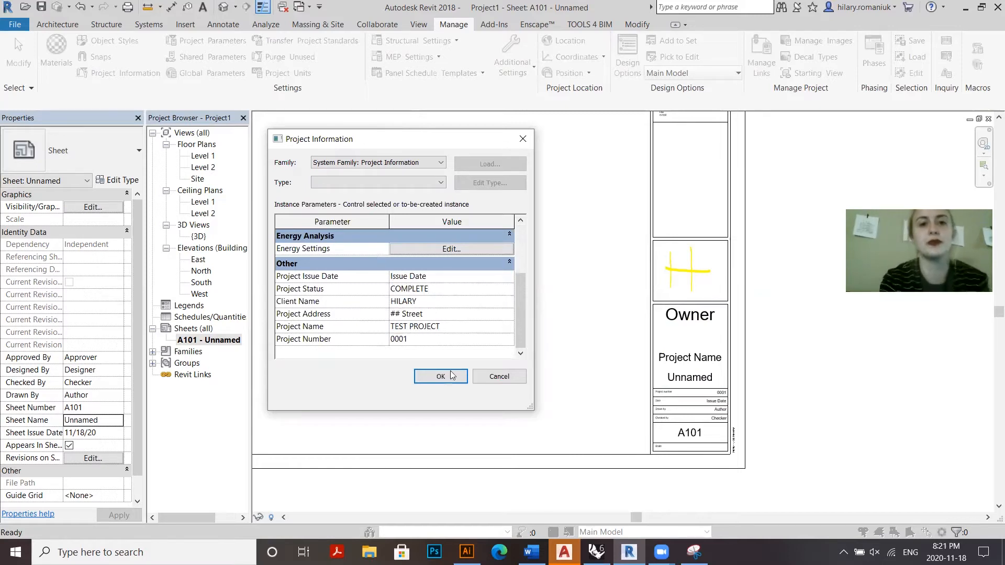
{"action": "left_click", "coordinate": [450, 375]}
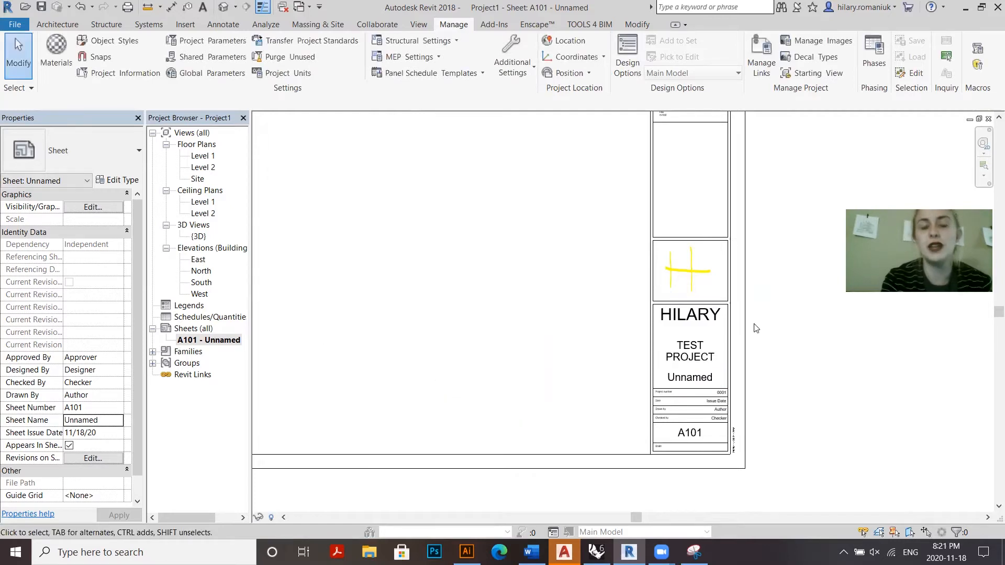
{"action": "scroll", "coordinate": [733, 465], "scroll_direction": "up", "scroll_amount": 3}
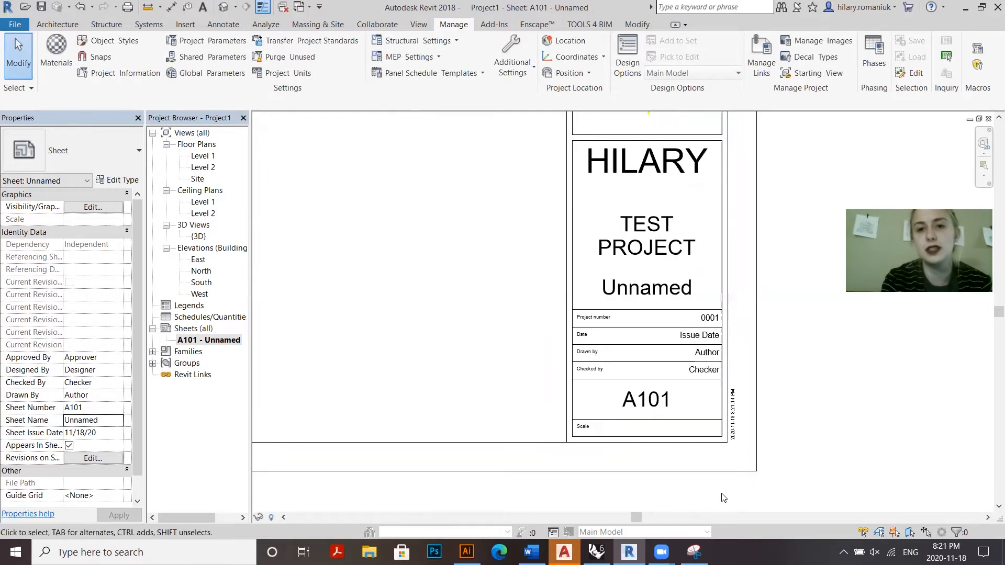
Place the Level 1 floor plan view on the blank area of sheet A101.
{"action": "scroll", "coordinate": [723, 498], "scroll_direction": "down", "scroll_amount": 5}
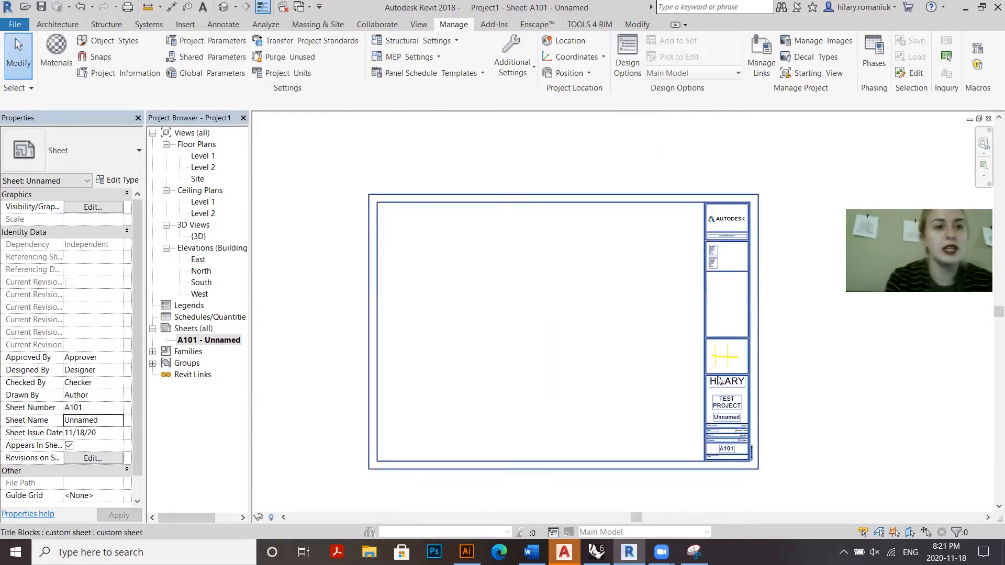
{"action": "left_click", "coordinate": [204, 156]}
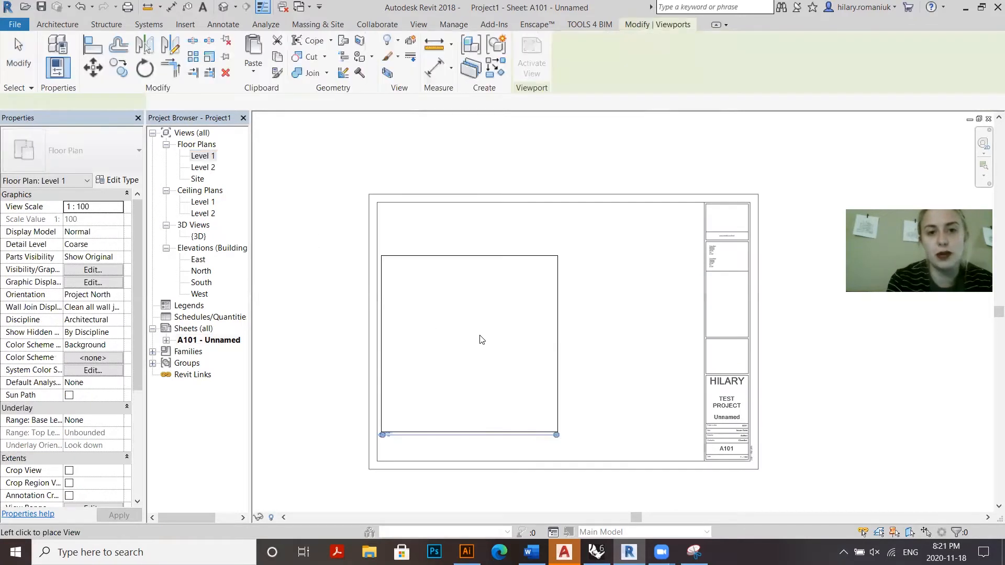
{"action": "left_click", "coordinate": [499, 337]}
{"action": "scroll", "coordinate": [444, 393], "scroll_direction": "up", "scroll_amount": 1}
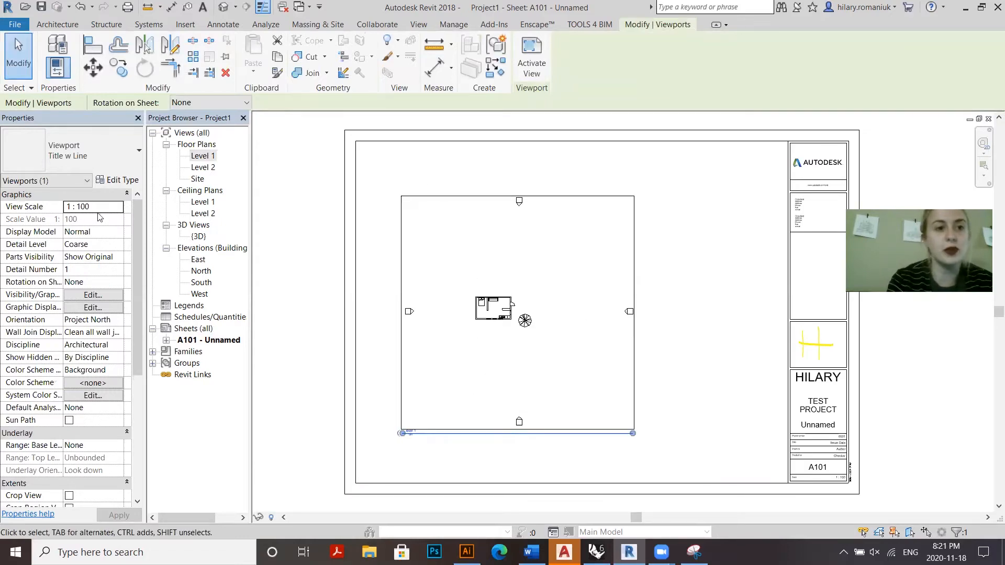
Set the Level 1 viewport's view scale to 1 : 50 and shift the viewport so the plan sits near the sheet's left side.
{"action": "left_click", "coordinate": [120, 209]}
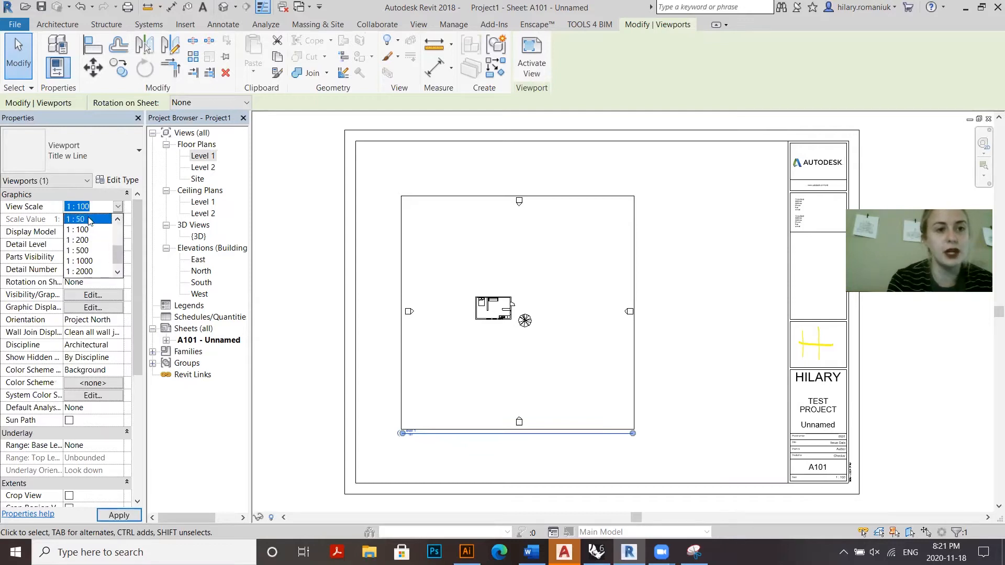
{"action": "left_click", "coordinate": [86, 219]}
{"action": "scroll", "coordinate": [443, 339], "scroll_direction": "down", "scroll_amount": 1}
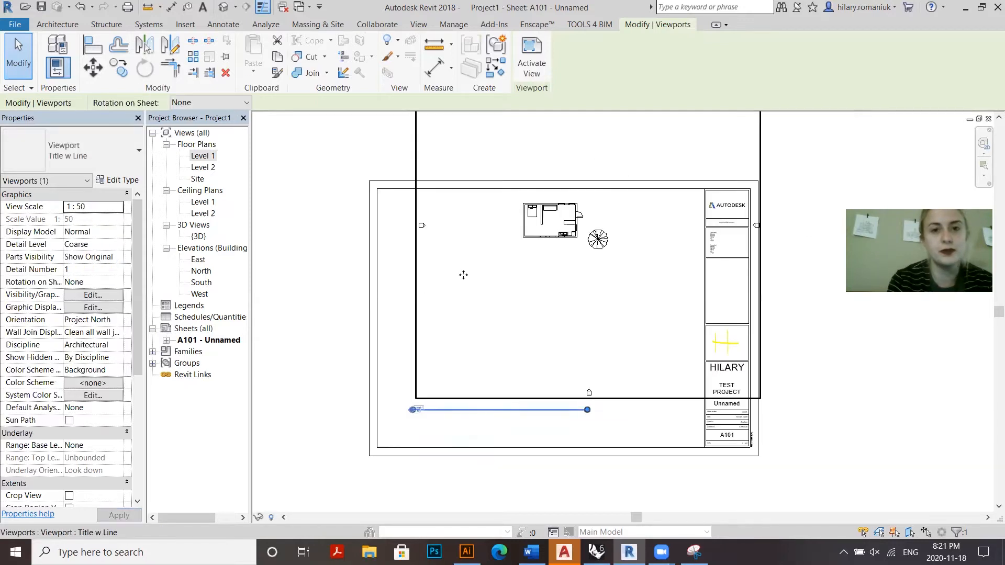
{"action": "scroll", "coordinate": [420, 426], "scroll_direction": "down", "scroll_amount": 2}
{"action": "left_click_drag", "start_coordinate": [514, 275], "coordinate": [428, 308]}
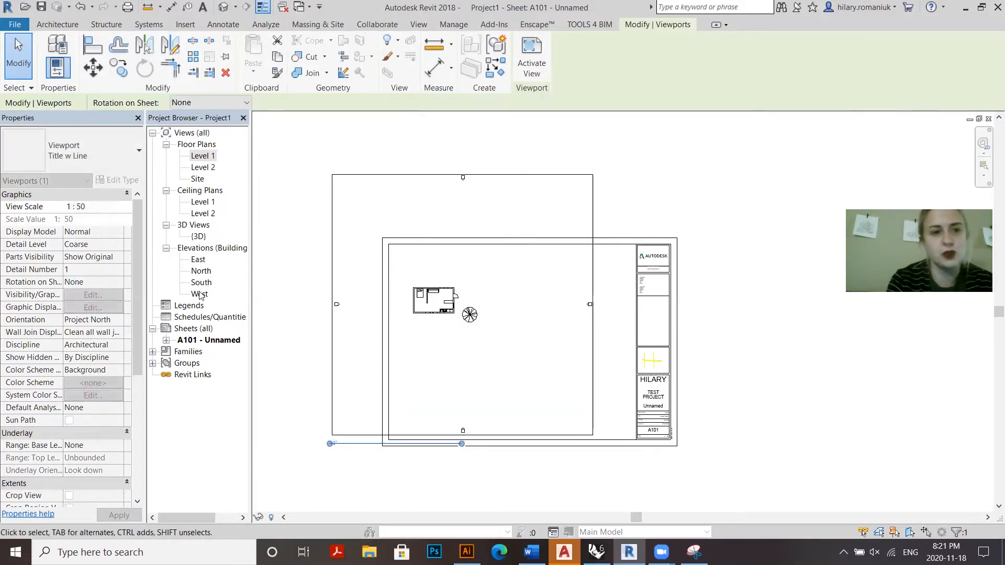
Enable Crop View, Crop Region Visible and Annotation Crop for the Level 1 viewport.
{"action": "scroll", "coordinate": [87, 361], "scroll_direction": "down", "scroll_amount": 5}
{"action": "left_click", "coordinate": [69, 395]}
{"action": "left_click", "coordinate": [69, 407]}
{"action": "left_click", "coordinate": [69, 421]}
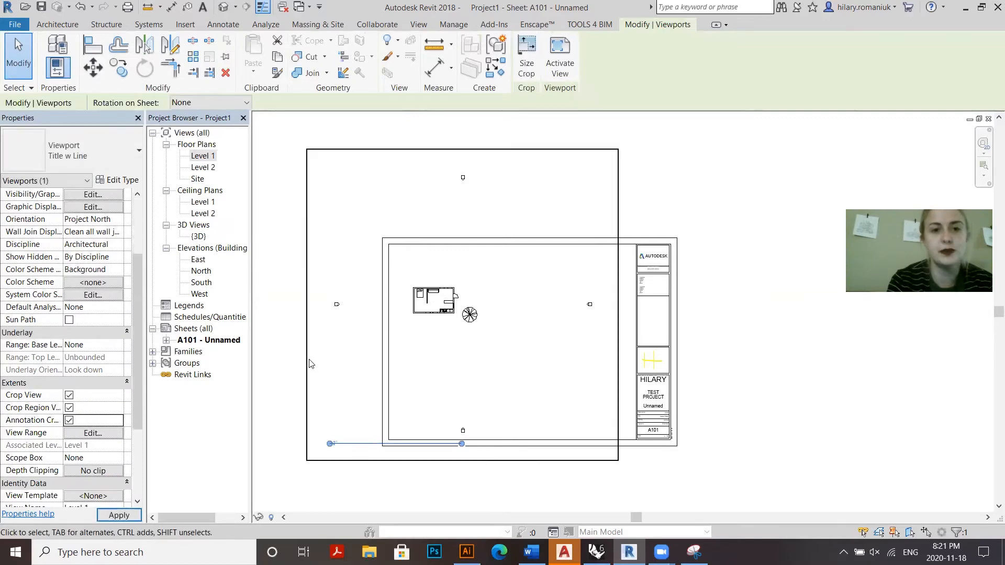
{"action": "left_click", "coordinate": [281, 383]}
Activate the Level 1 view on the sheet and tighten its crop region on all four sides around the house and tree.
{"action": "left_click", "coordinate": [305, 380]}
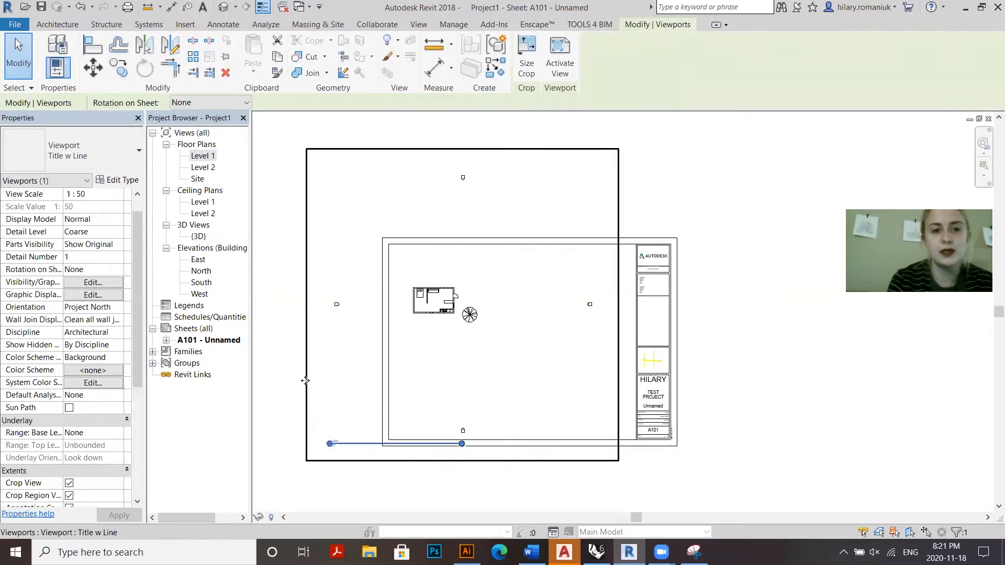
{"action": "double_click", "coordinate": [305, 380]}
{"action": "left_click", "coordinate": [307, 361]}
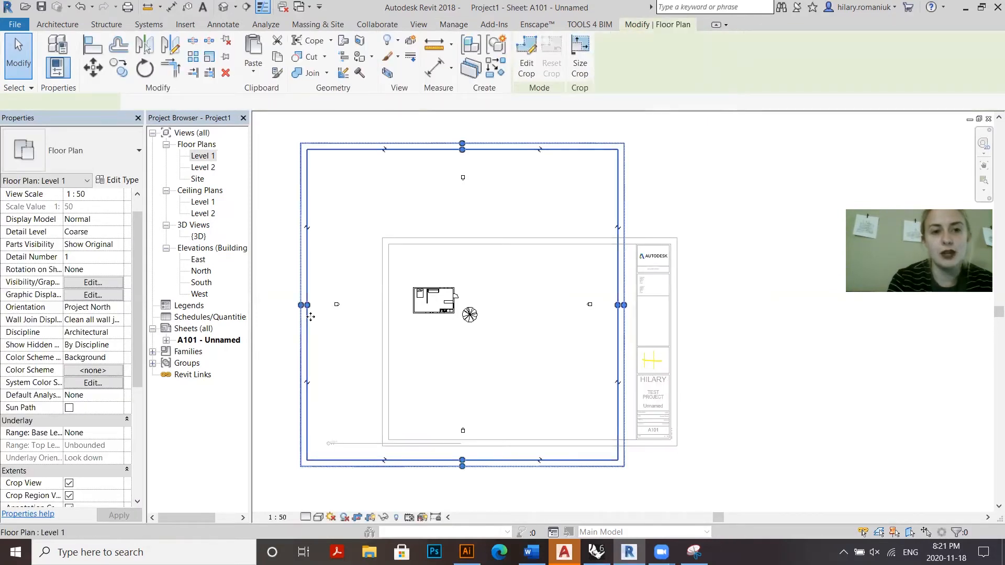
{"action": "left_click_drag", "start_coordinate": [408, 313], "coordinate": [559, 306]}
{"action": "left_click_drag", "start_coordinate": [481, 306], "coordinate": [481, 307]}
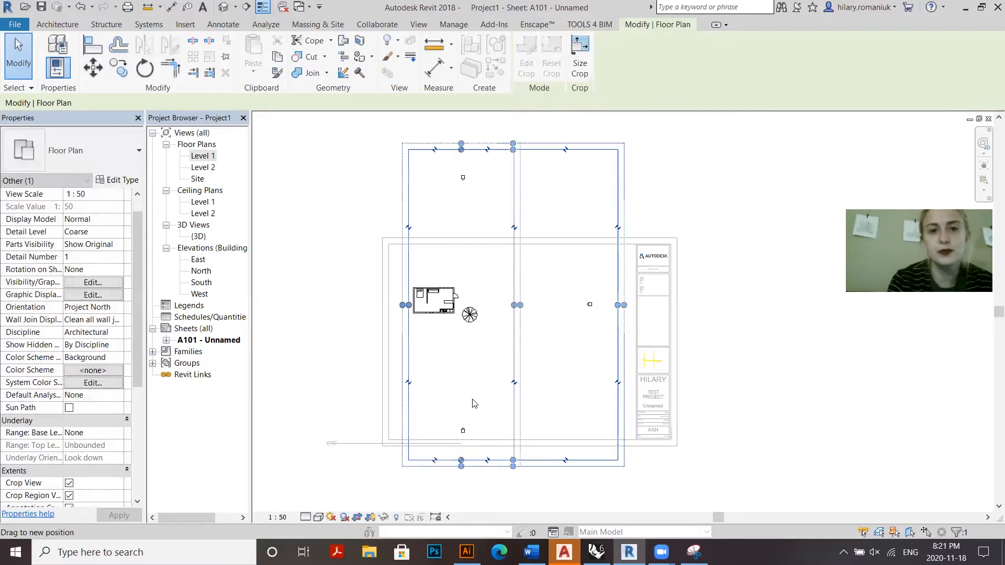
{"action": "left_click_drag", "start_coordinate": [444, 460], "coordinate": [445, 382]}
{"action": "left_click_drag", "start_coordinate": [443, 336], "coordinate": [446, 319]}
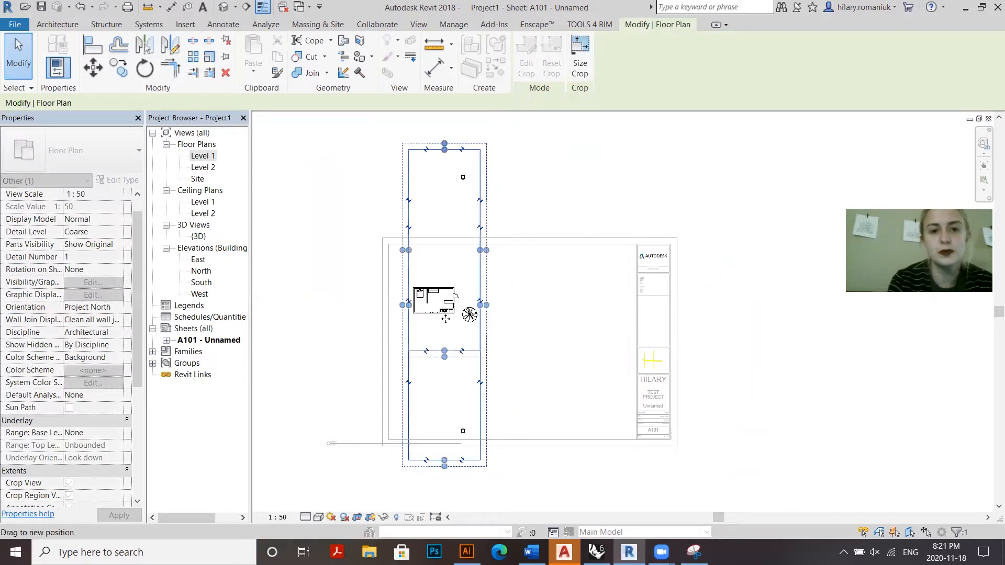
{"action": "left_click_drag", "start_coordinate": [433, 121], "coordinate": [445, 154]}
{"action": "left_click_drag", "start_coordinate": [445, 193], "coordinate": [469, 305]}
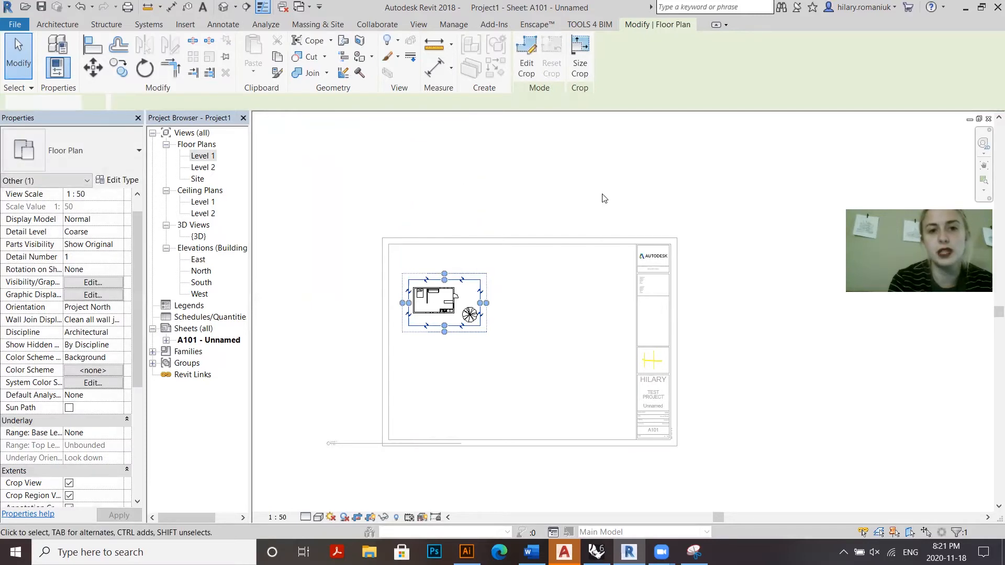
{"action": "left_click", "coordinate": [563, 215]}
Turn off Crop Region Visible for the Level 1 viewport.
{"action": "left_click", "coordinate": [479, 287]}
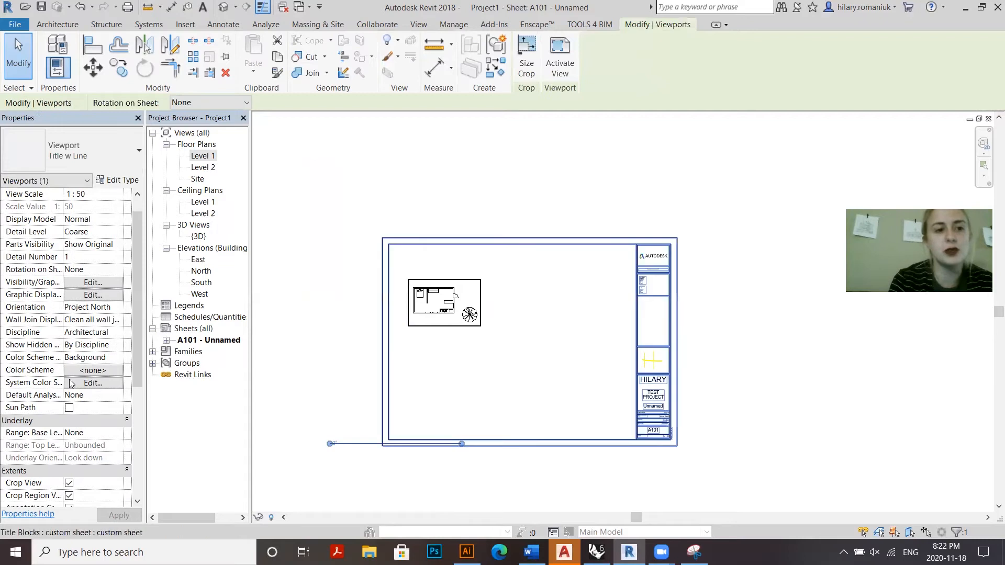
{"action": "scroll", "coordinate": [64, 386], "scroll_direction": "down", "scroll_amount": 3}
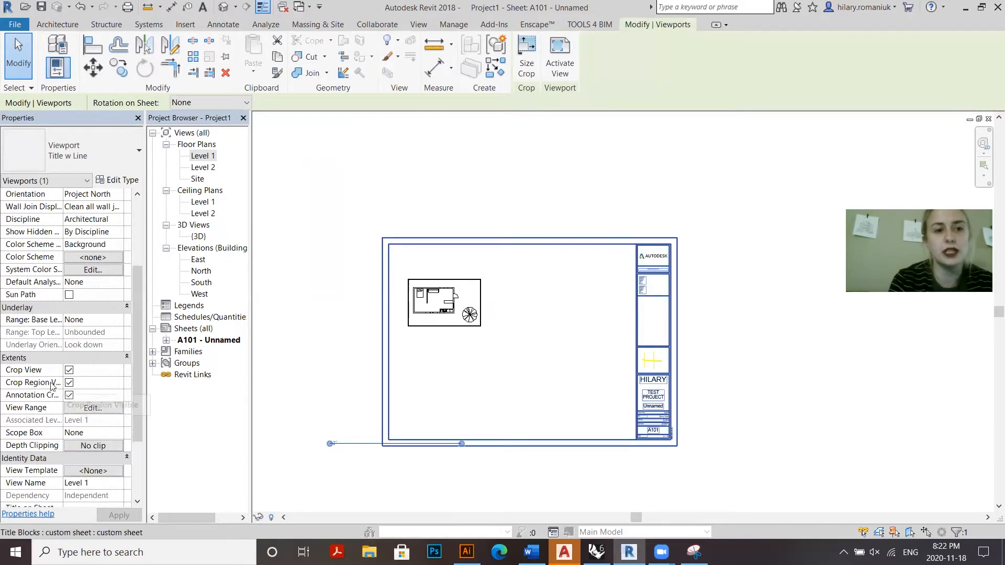
{"action": "left_click", "coordinate": [70, 383]}
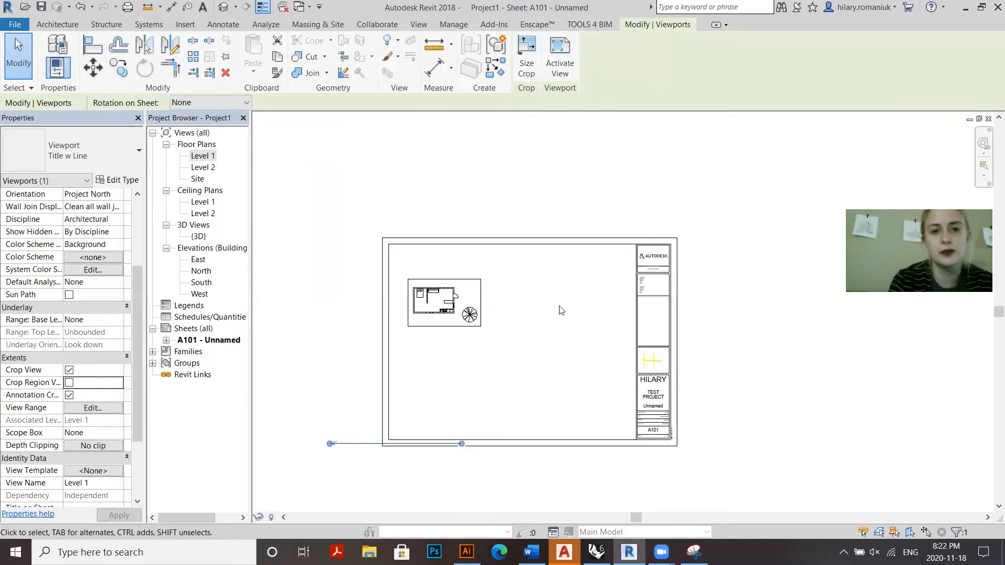
{"action": "left_click", "coordinate": [506, 178]}
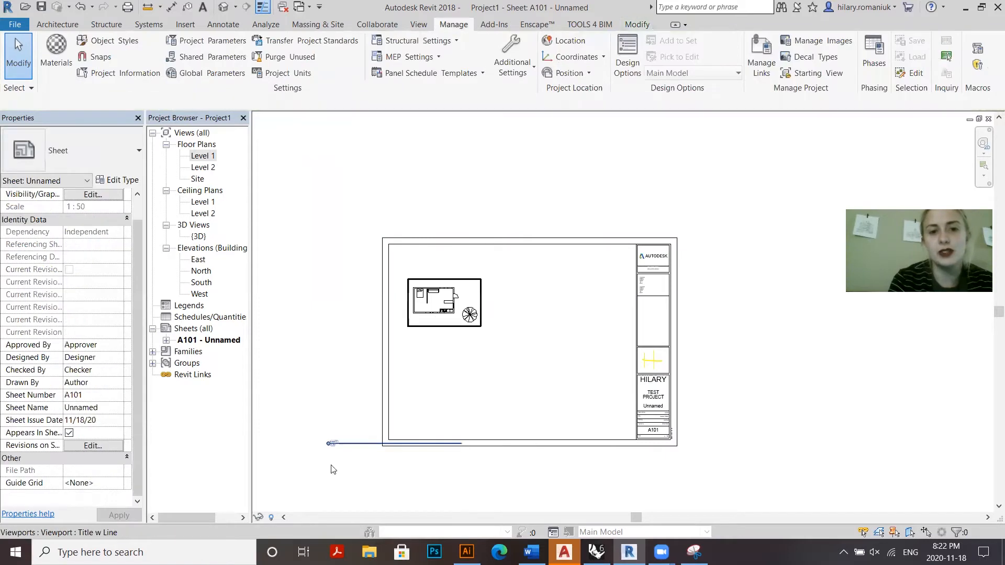
Move the Level 1 viewport together with its title toward the middle of the sheet.
{"action": "left_click_drag", "start_coordinate": [424, 444], "coordinate": [512, 517]}
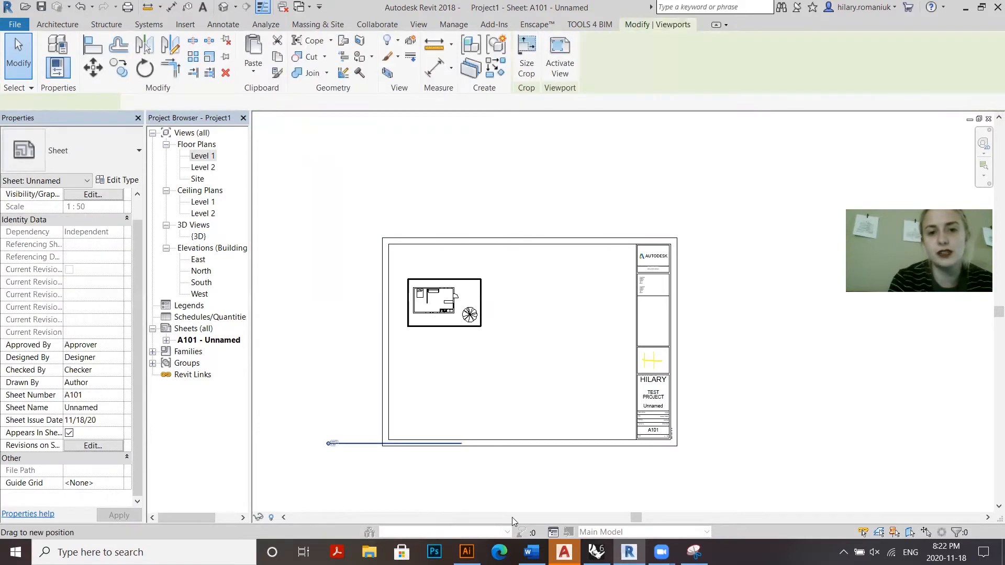
{"action": "left_click_drag", "start_coordinate": [517, 460], "coordinate": [611, 456]}
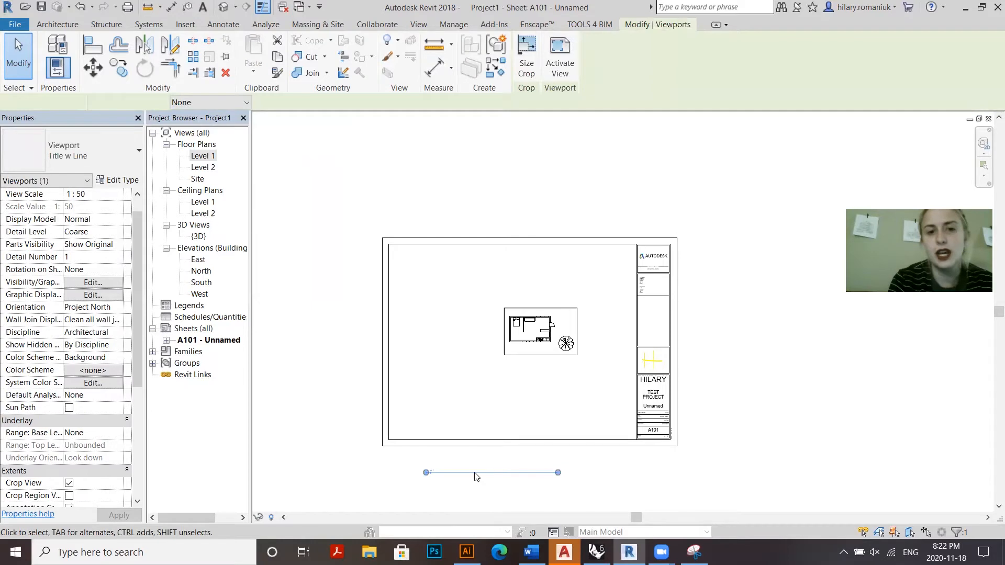
{"action": "left_click", "coordinate": [827, 382]}
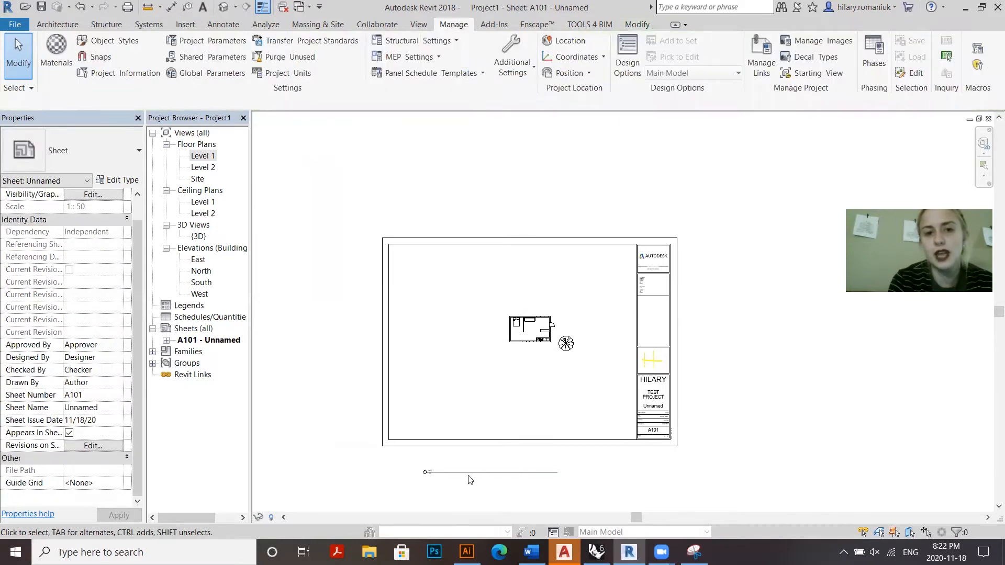
Place the Level 1 view title directly beneath the cropped plan and shorten its line to the width of the crop region.
{"action": "left_click_drag", "start_coordinate": [469, 473], "coordinate": [545, 357]}
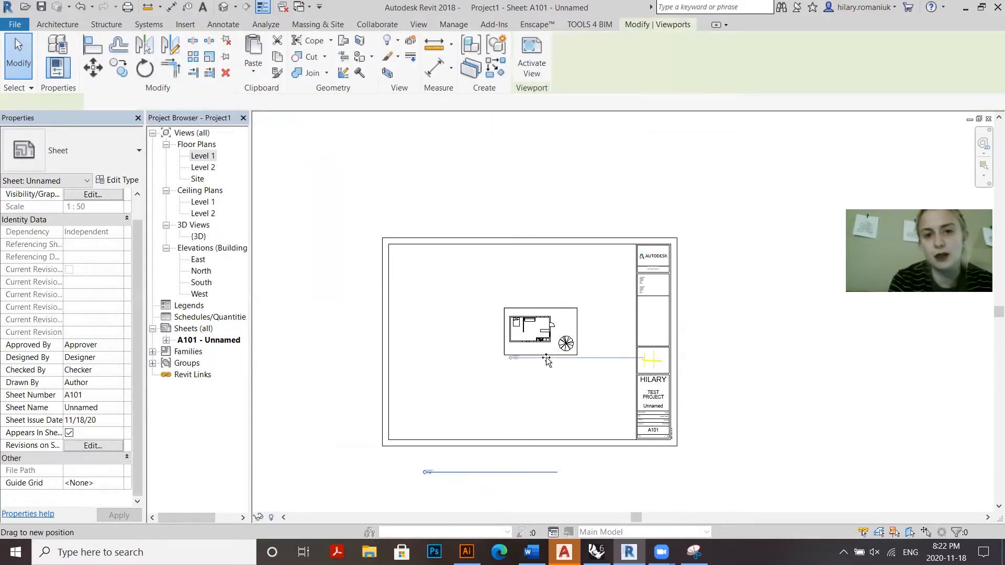
{"action": "left_click_drag", "start_coordinate": [579, 384], "coordinate": [571, 382]}
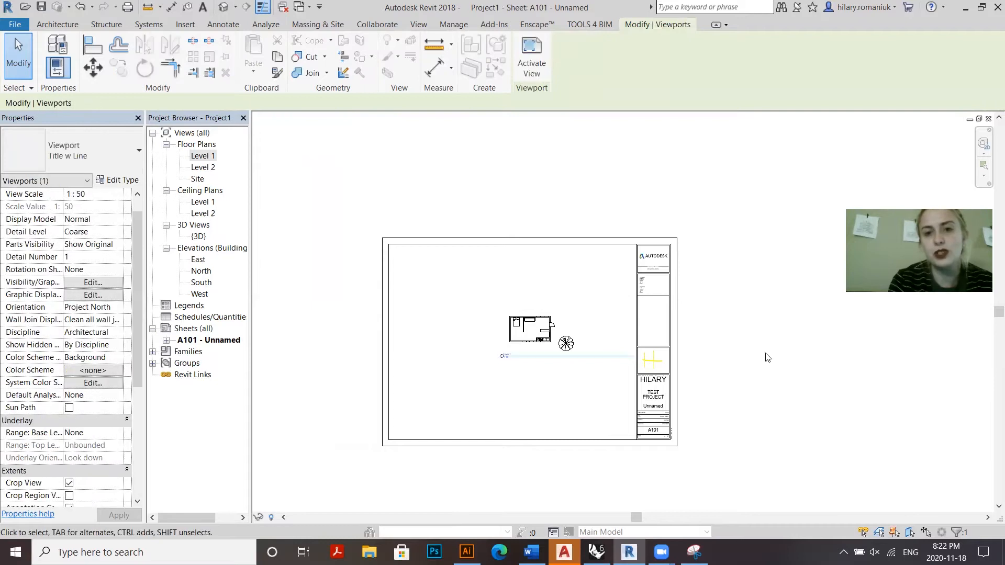
{"action": "key", "text": "Escape"}
{"action": "scroll", "coordinate": [455, 314], "scroll_direction": "up", "scroll_amount": 3}
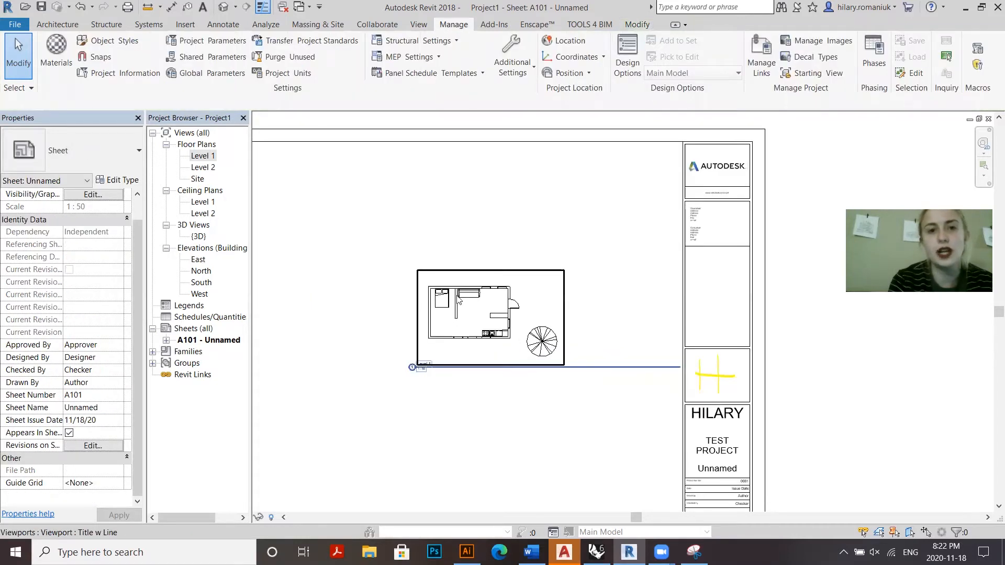
{"action": "left_click", "coordinate": [631, 351]}
{"action": "left_click_drag", "start_coordinate": [680, 368], "coordinate": [563, 369]}
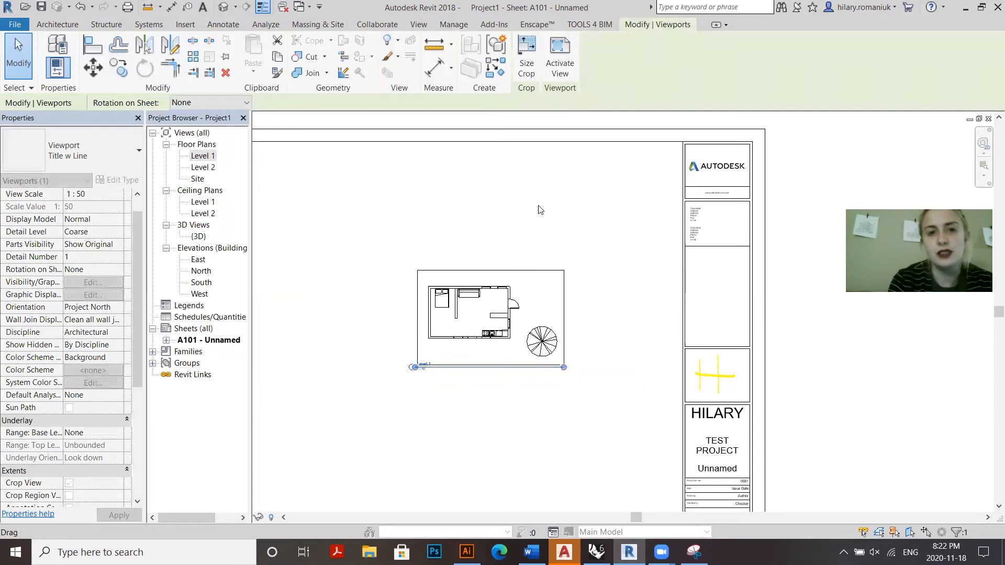
{"action": "left_click", "coordinate": [630, 258]}
Move the Level 1 viewport to the lower-left area of the sheet.
{"action": "scroll", "coordinate": [630, 258], "scroll_direction": "down", "scroll_amount": 2}
{"action": "left_click_drag", "start_coordinate": [540, 286], "coordinate": [375, 378]}
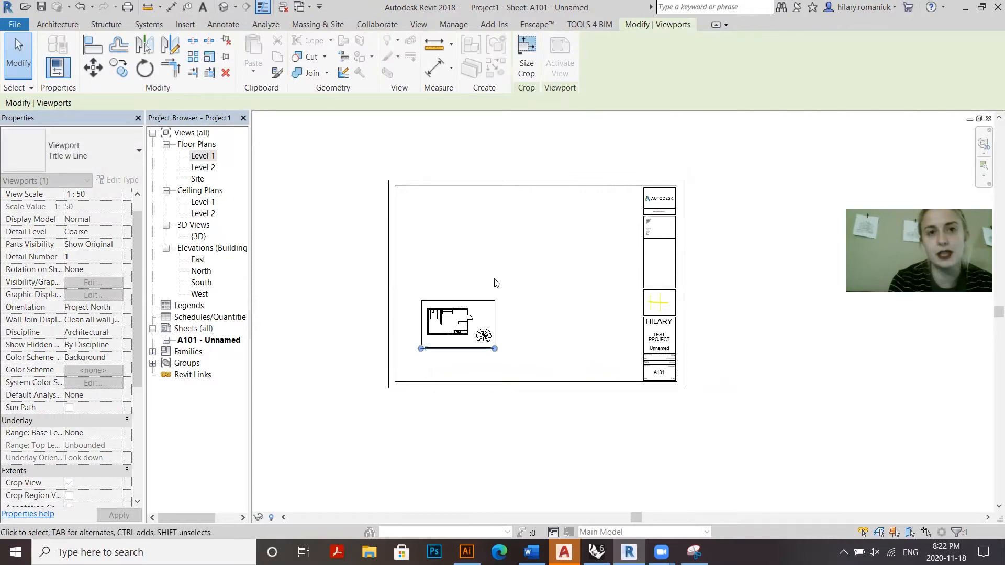
{"action": "scroll", "coordinate": [494, 282], "scroll_direction": "up", "scroll_amount": 2}
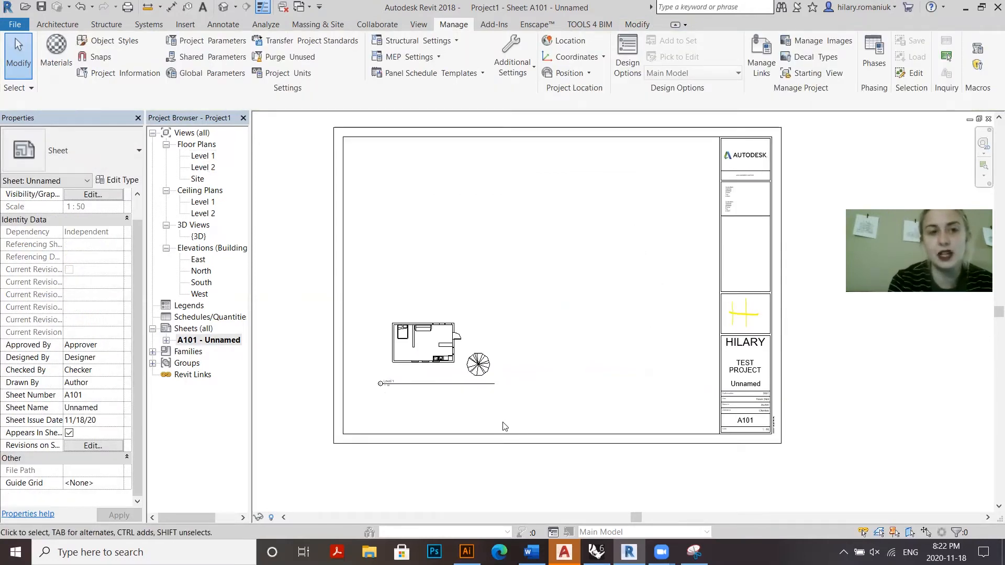
{"action": "scroll", "coordinate": [504, 427], "scroll_direction": "up", "scroll_amount": 1}
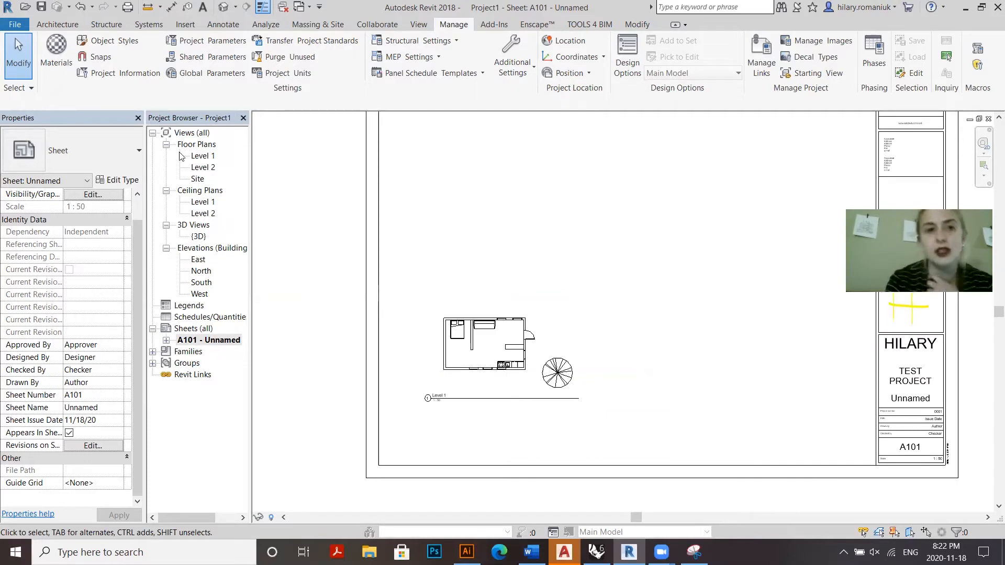
Open the Level 1 floor plan and look for the elevation markers around the house.
{"action": "double_click", "coordinate": [198, 156]}
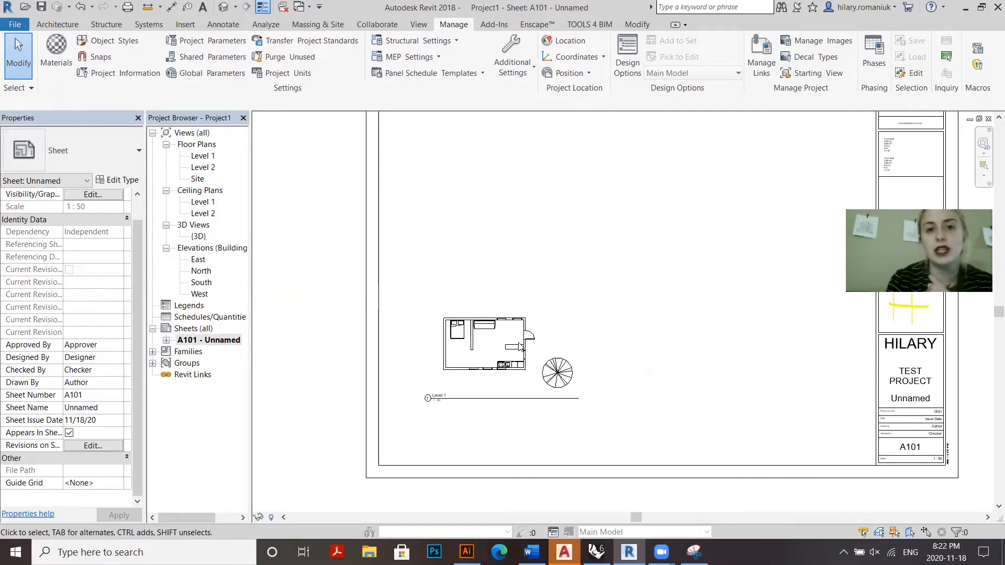
{"action": "scroll", "coordinate": [495, 369], "scroll_direction": "down", "scroll_amount": 4}
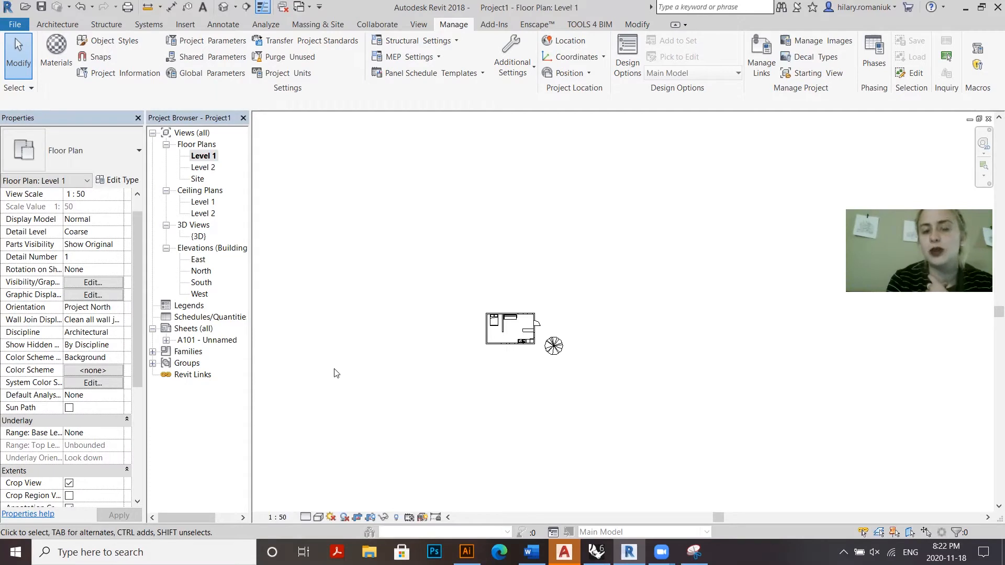
{"action": "scroll", "coordinate": [492, 366], "scroll_direction": "down", "scroll_amount": 4}
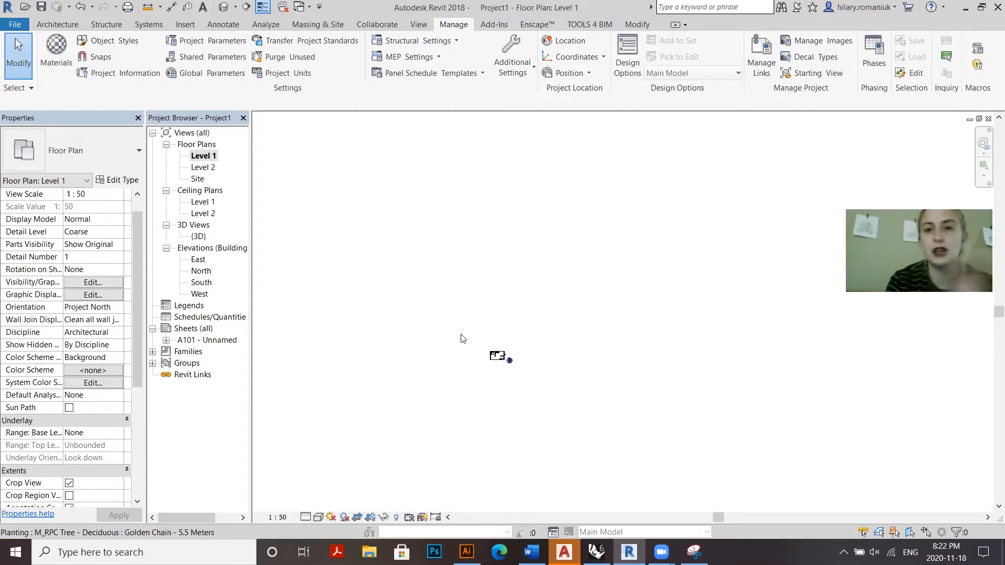
{"action": "scroll", "coordinate": [458, 337], "scroll_direction": "up", "scroll_amount": 2}
In the Site floor plan, move the elevation marker south of the building closer to the house.
{"action": "double_click", "coordinate": [197, 178]}
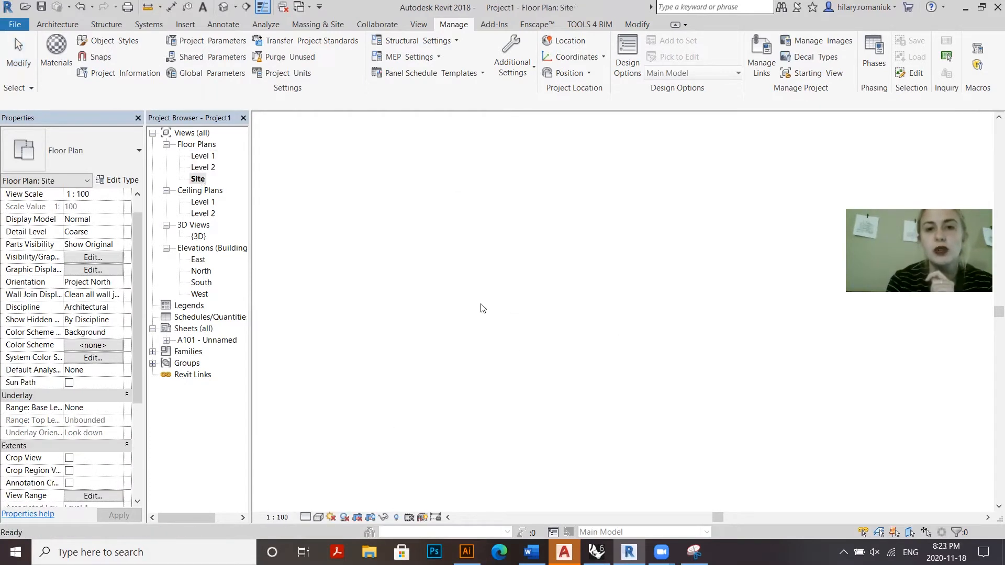
{"action": "scroll", "coordinate": [511, 360], "scroll_direction": "down", "scroll_amount": 3}
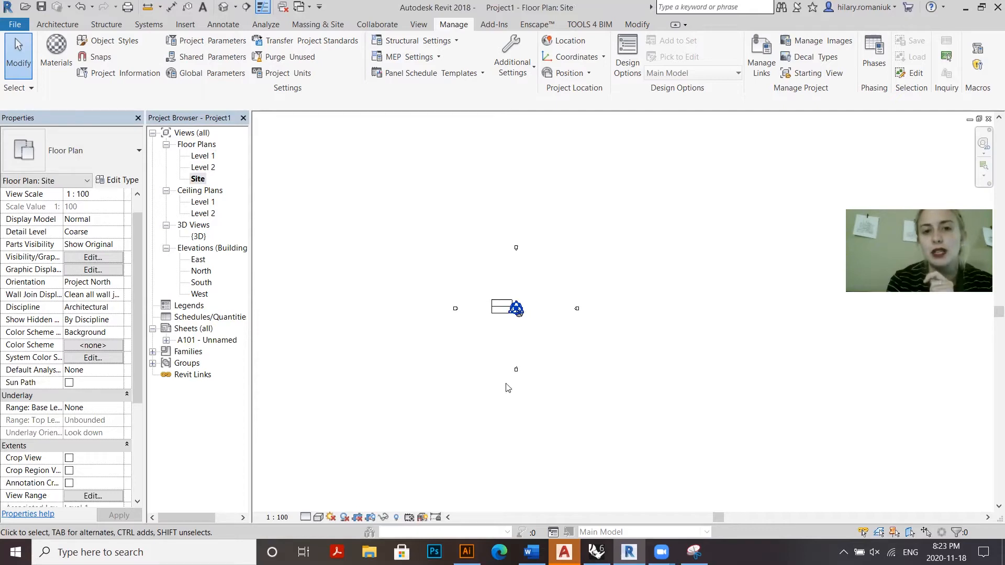
{"action": "scroll", "coordinate": [504, 359], "scroll_direction": "up", "scroll_amount": 2}
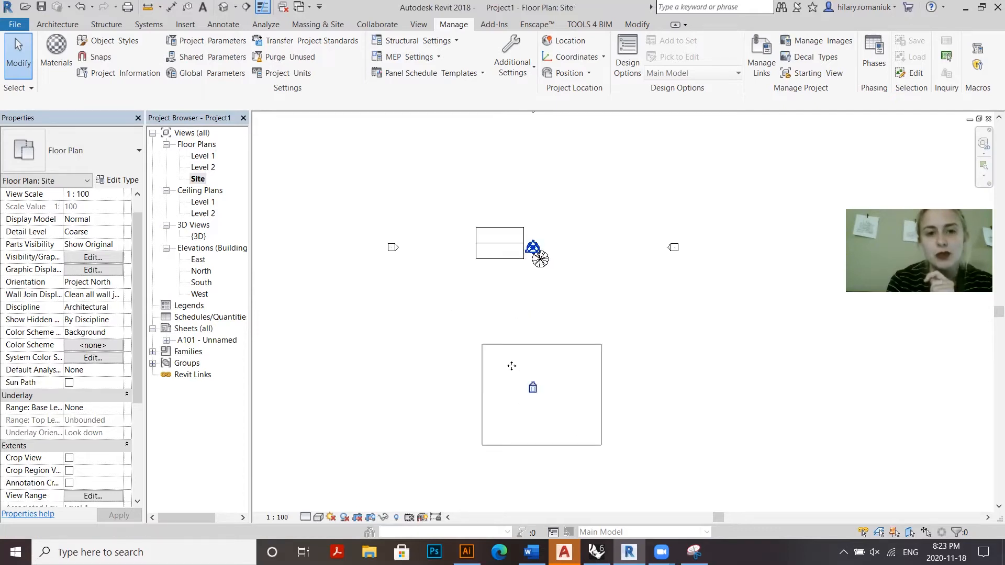
{"action": "left_click", "coordinate": [497, 335]}
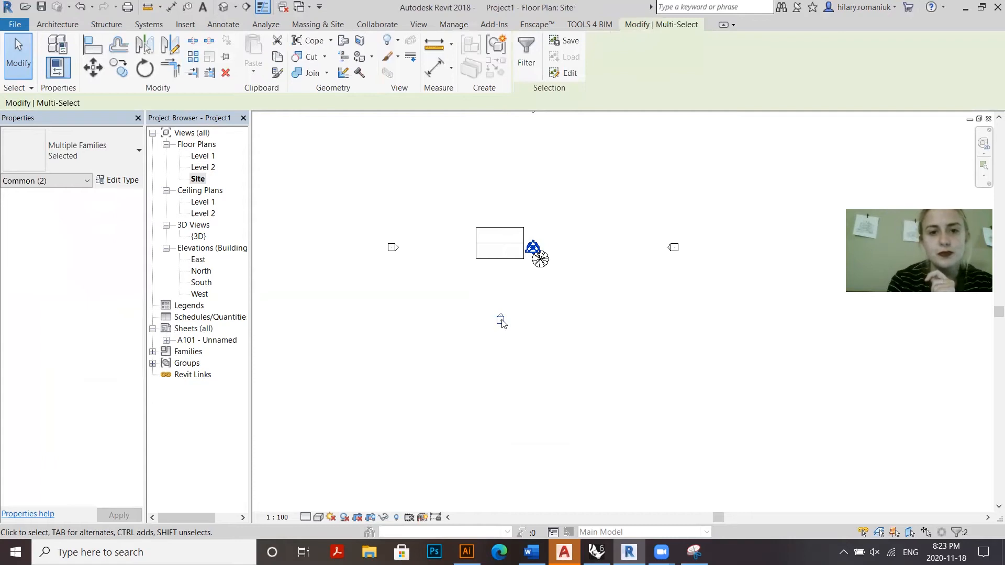
{"action": "key", "text": "Escape"}
{"action": "scroll", "coordinate": [501, 322], "scroll_direction": "up", "scroll_amount": 2}
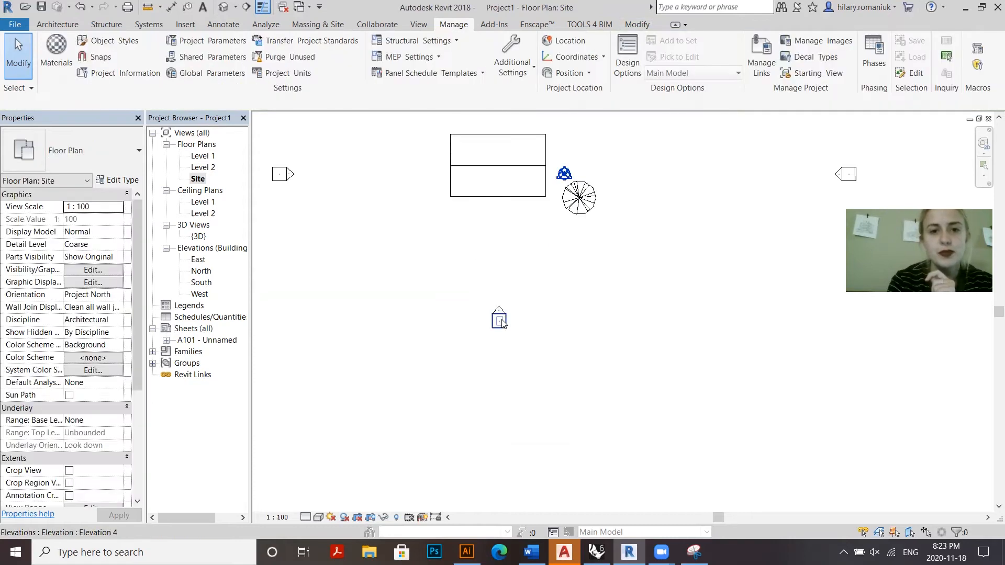
Place the South elevation on sheet A101, beside the Level 1 plan.
{"action": "double_click", "coordinate": [198, 340]}
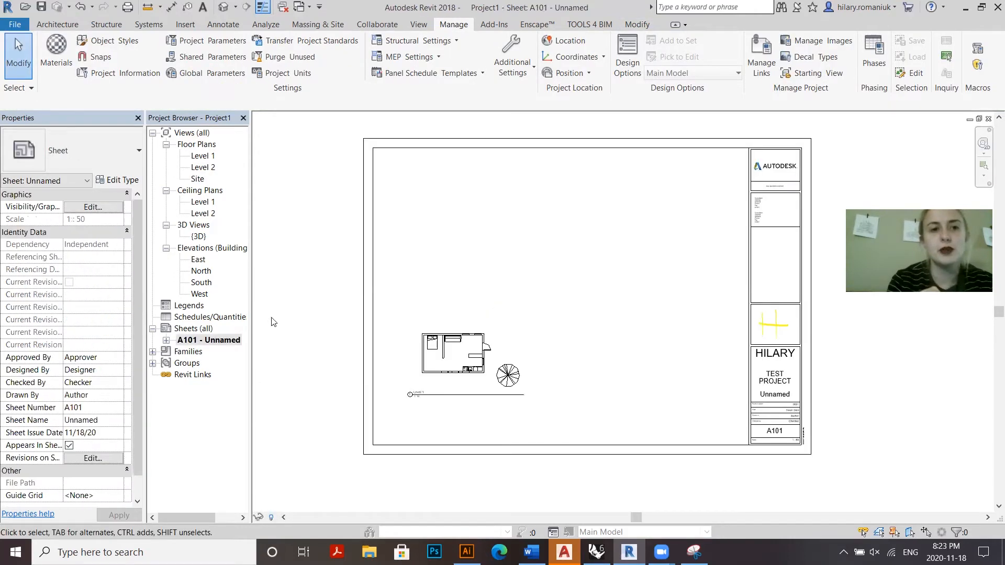
{"action": "left_click_drag", "start_coordinate": [201, 283], "coordinate": [222, 298]}
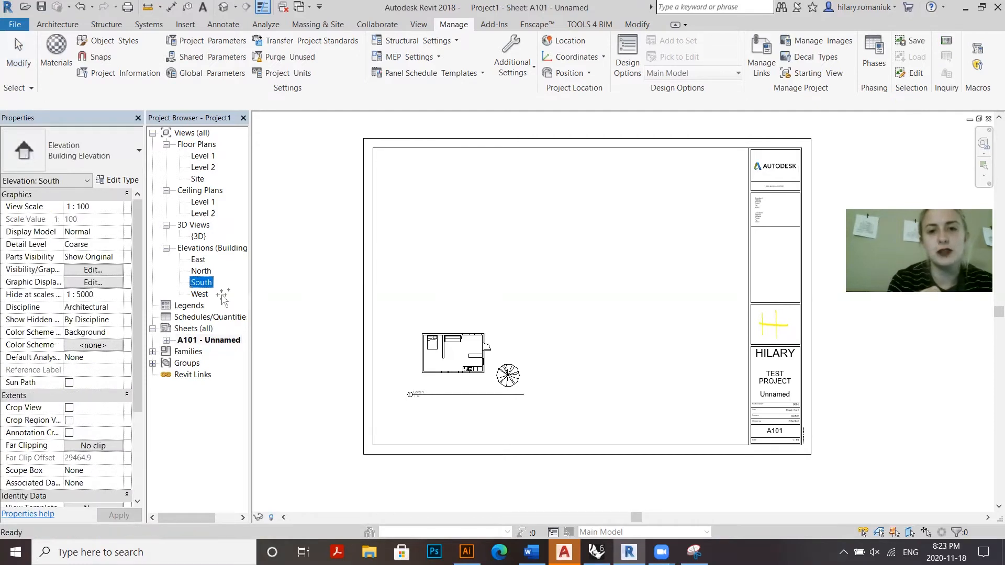
{"action": "left_click", "coordinate": [629, 354]}
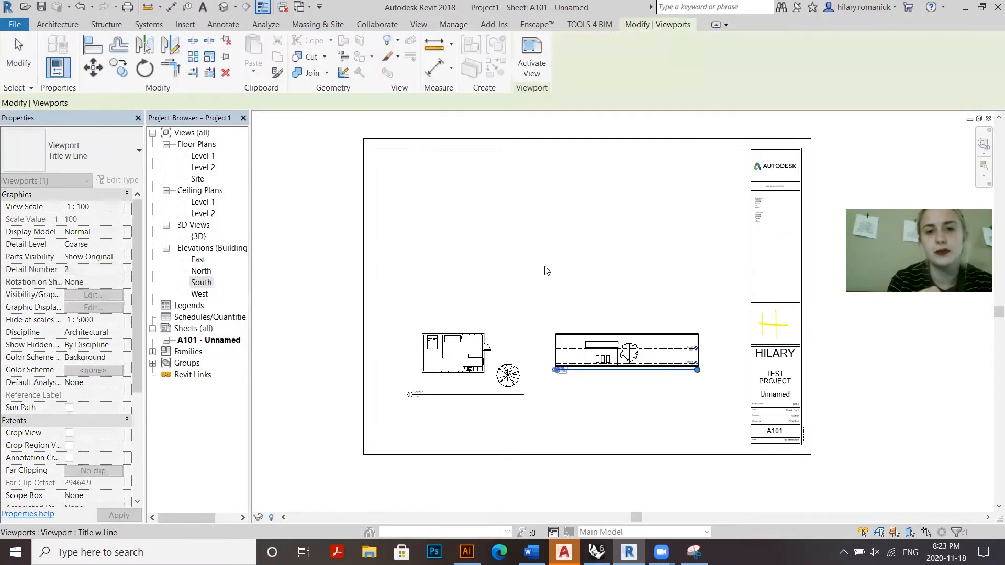
{"action": "key", "text": "Escape"}
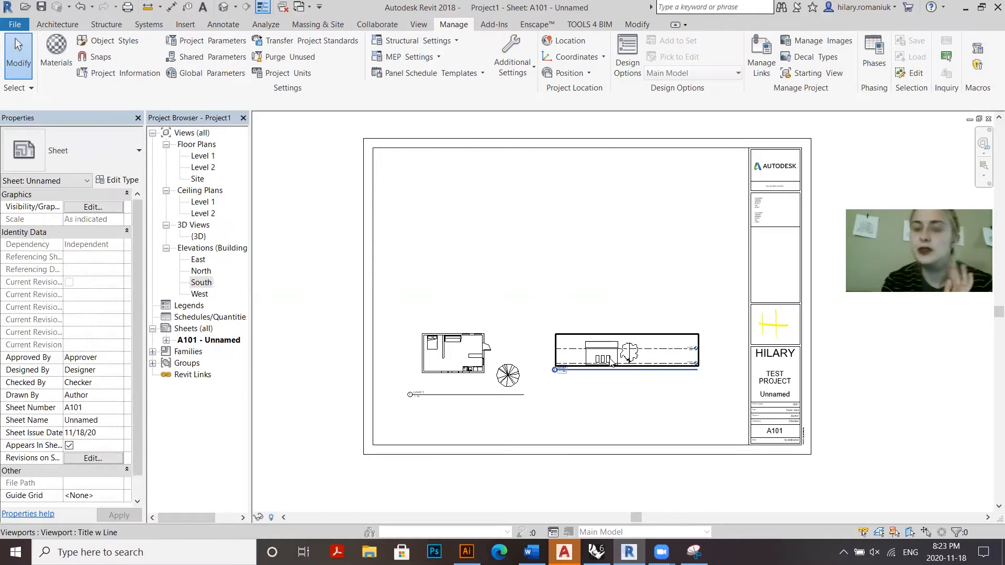
Set the South elevation viewport's scale to 1 : 50 and align its title line with the Level 1 title.
{"action": "left_click", "coordinate": [463, 344]}
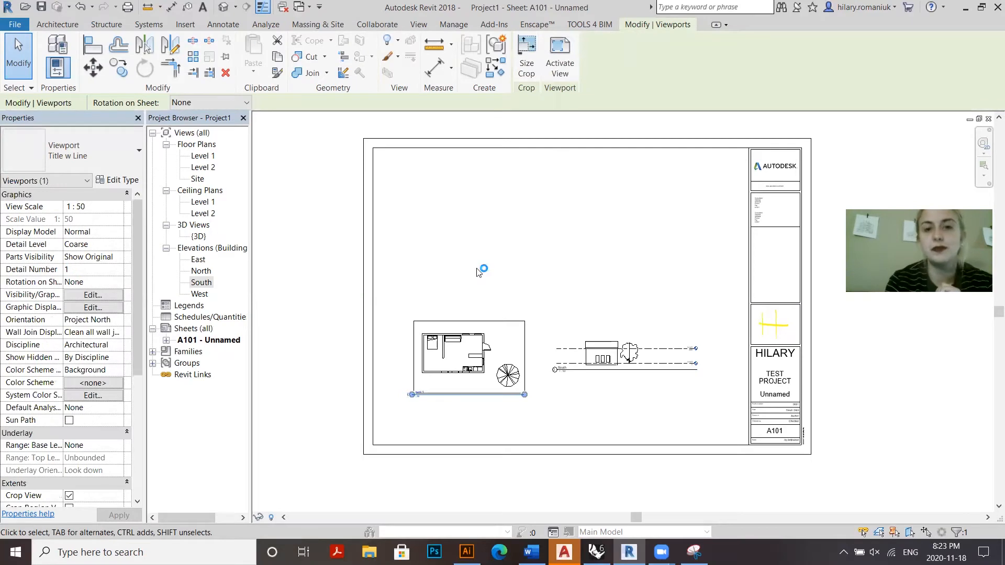
{"action": "left_click", "coordinate": [645, 345]}
{"action": "left_click", "coordinate": [119, 207]}
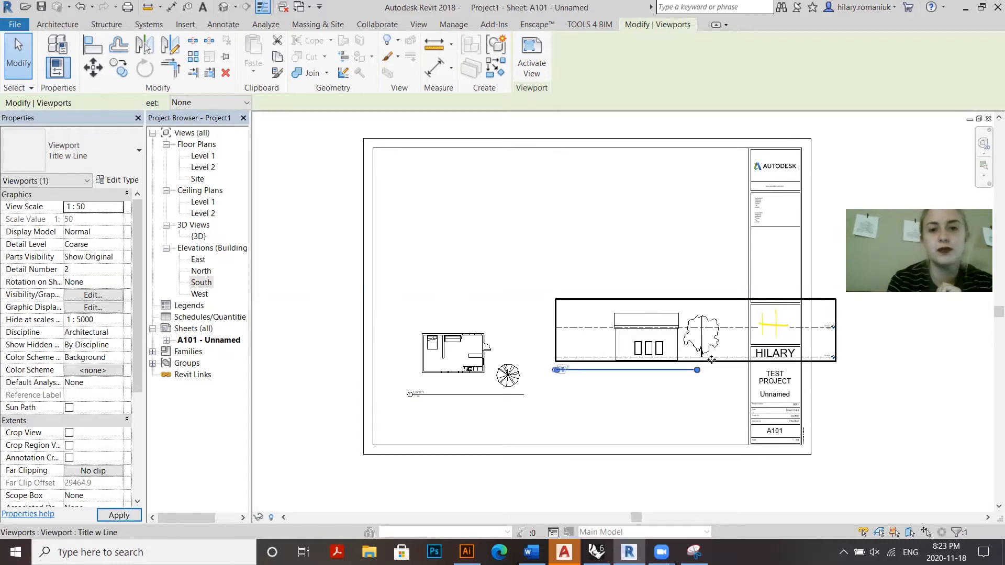
{"action": "left_click_drag", "start_coordinate": [693, 350], "coordinate": [691, 371]}
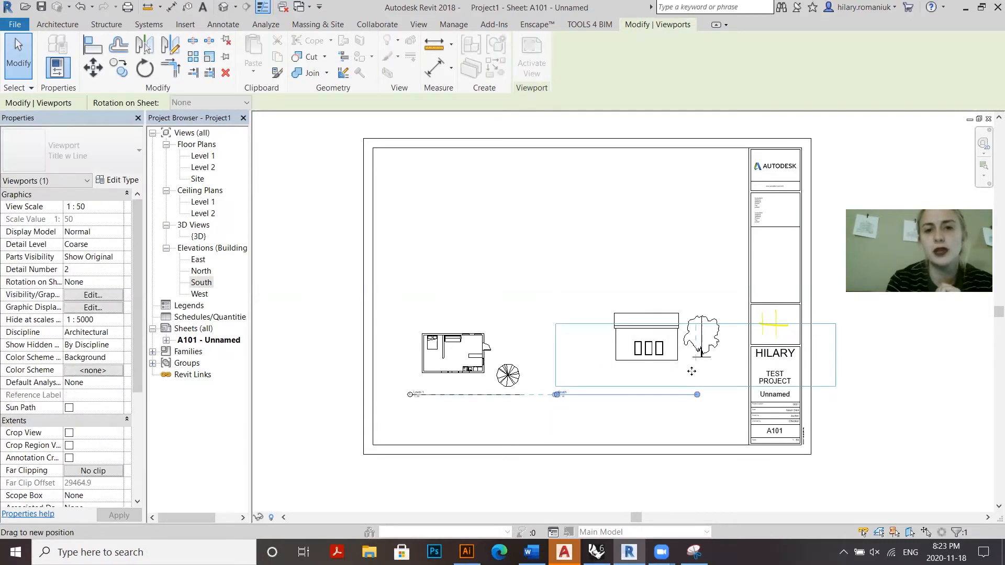
Activate the South elevation viewport on the sheet and turn on its crop view and visible crop region.
{"action": "double_click", "coordinate": [725, 379]}
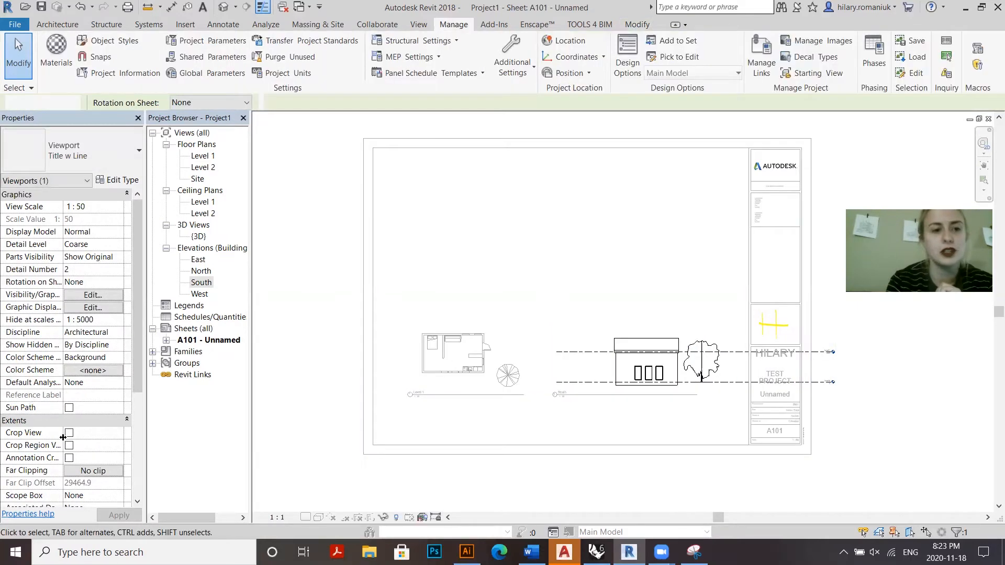
{"action": "left_click", "coordinate": [70, 433]}
{"action": "left_click", "coordinate": [69, 446]}
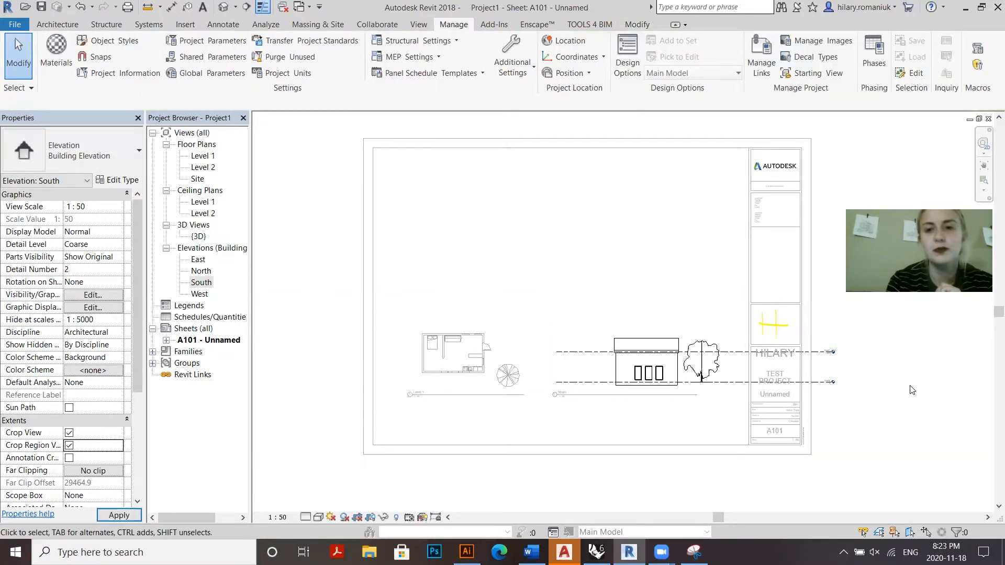
Pull both sides of the South elevation's crop region in close to the house and tree, then return to the sheet.
{"action": "left_click", "coordinate": [863, 360]}
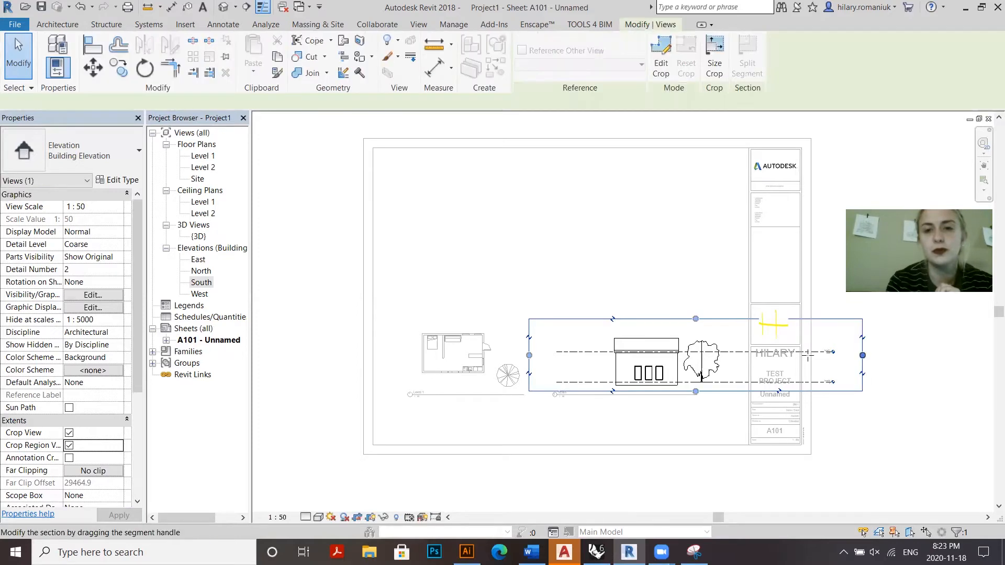
{"action": "left_click_drag", "start_coordinate": [758, 360], "coordinate": [723, 357]}
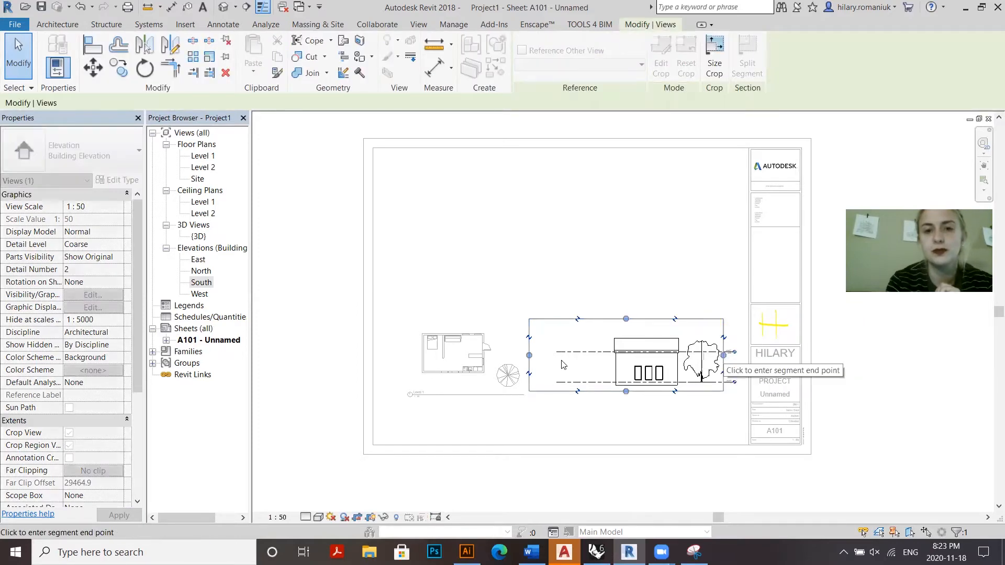
{"action": "left_click_drag", "start_coordinate": [591, 365], "coordinate": [591, 365]}
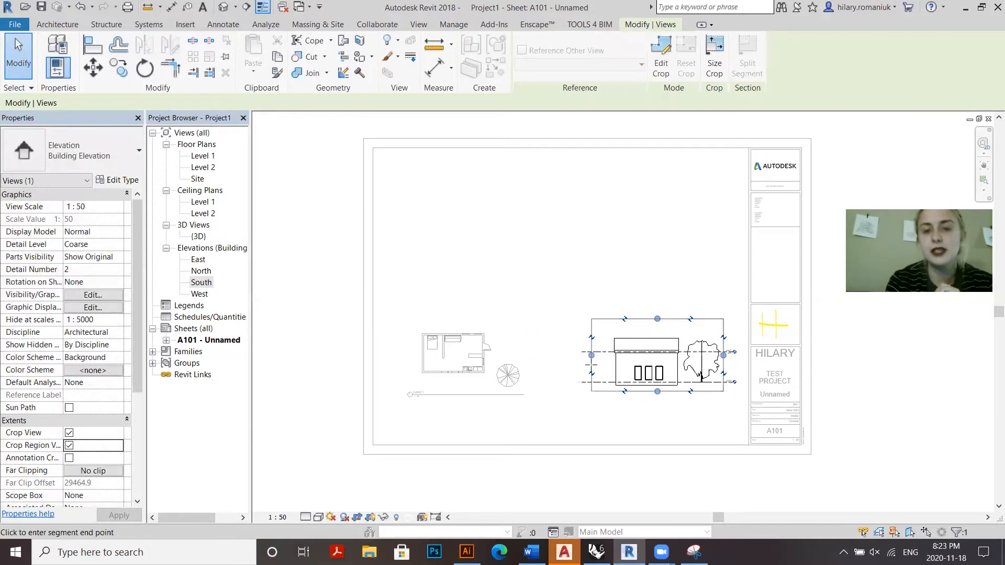
{"action": "scroll", "coordinate": [742, 350], "scroll_direction": "up", "scroll_amount": 3}
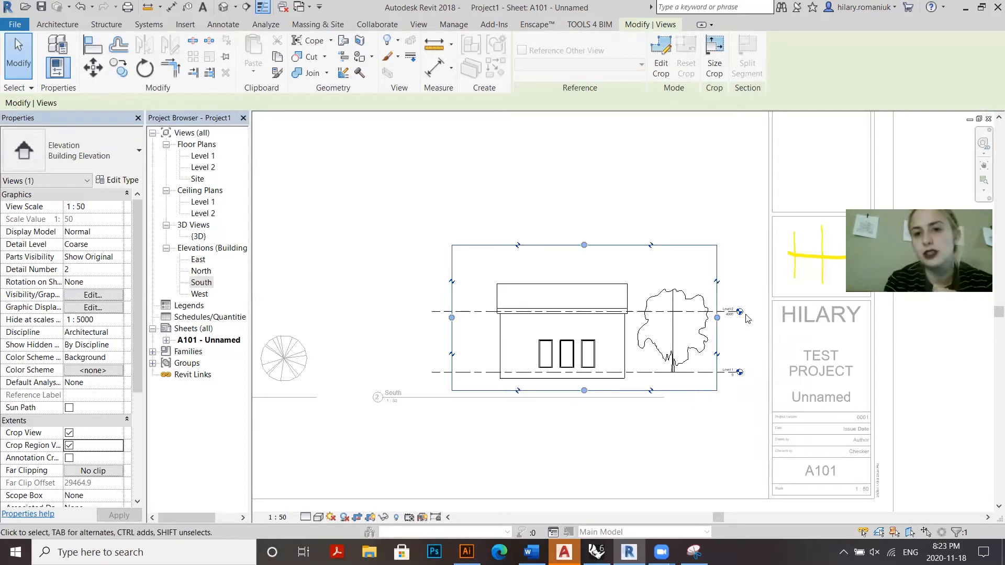
{"action": "scroll", "coordinate": [686, 386], "scroll_direction": "down", "scroll_amount": 2}
{"action": "key", "text": "Escape"}
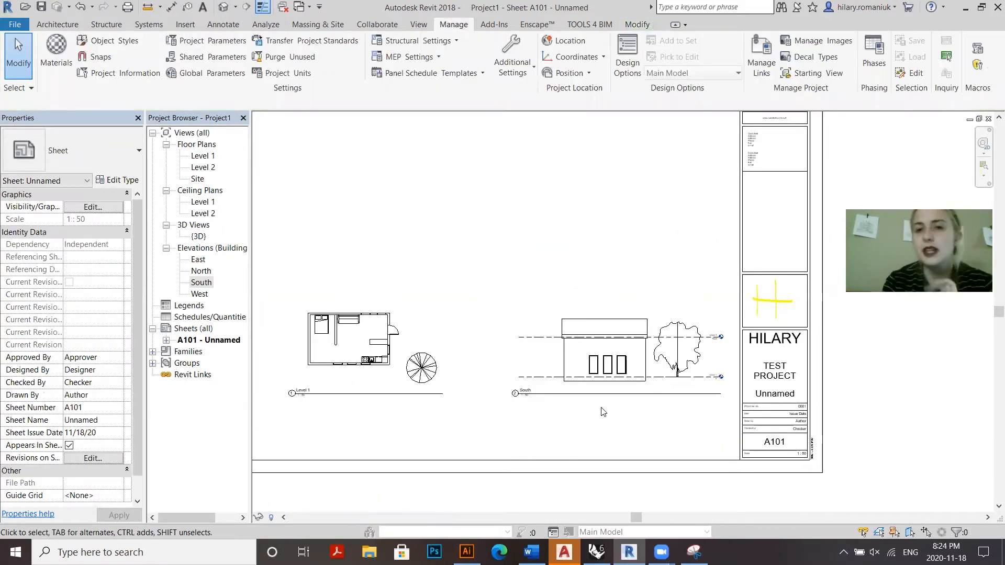
Activate the South elevation viewport and hide the Levels annotation category in its visibility/graphic overrides.
{"action": "scroll", "coordinate": [700, 279], "scroll_direction": "up", "scroll_amount": 2}
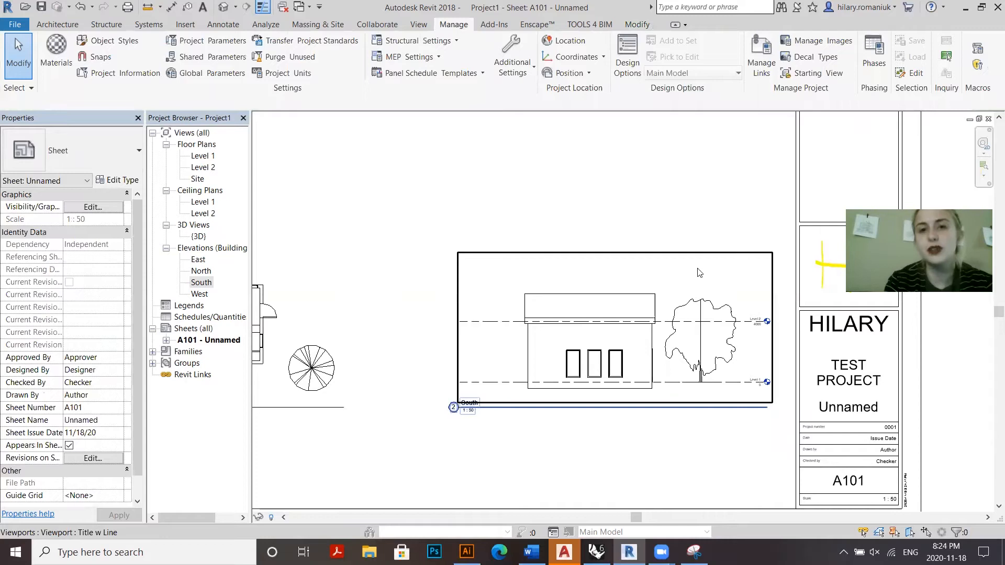
{"action": "double_click", "coordinate": [697, 273]}
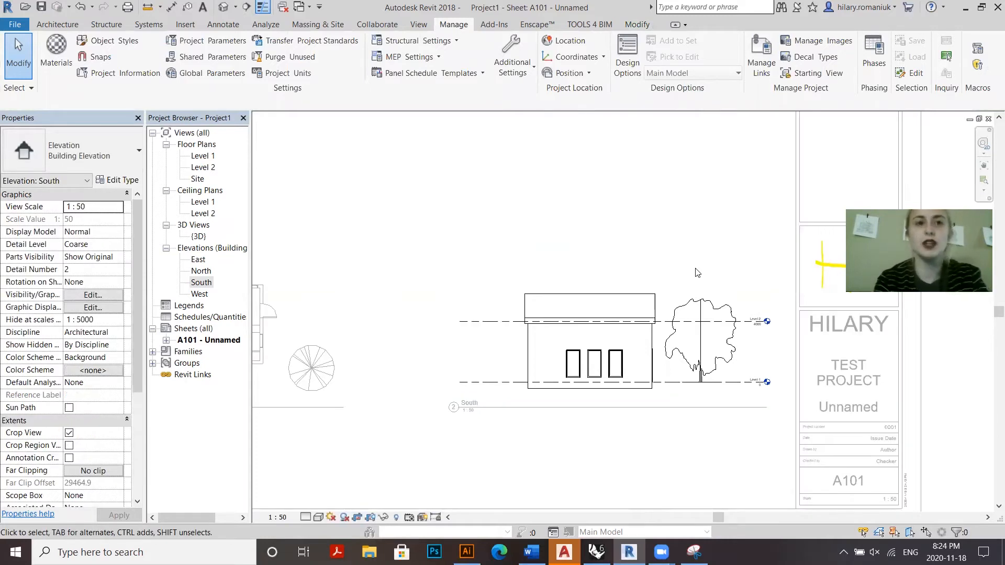
{"action": "key", "text": "v"}
{"action": "key", "text": "g"}
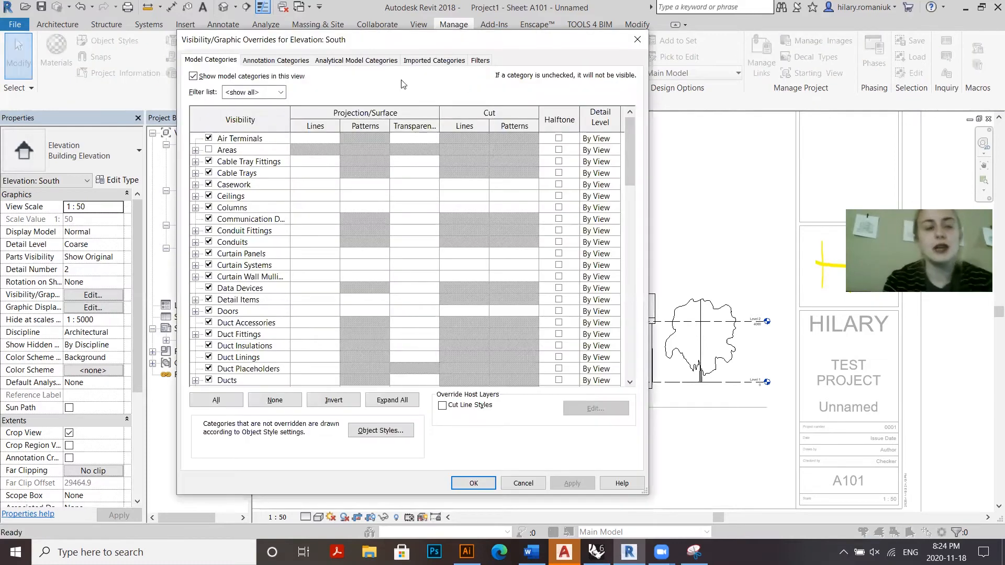
{"action": "left_click", "coordinate": [258, 60]}
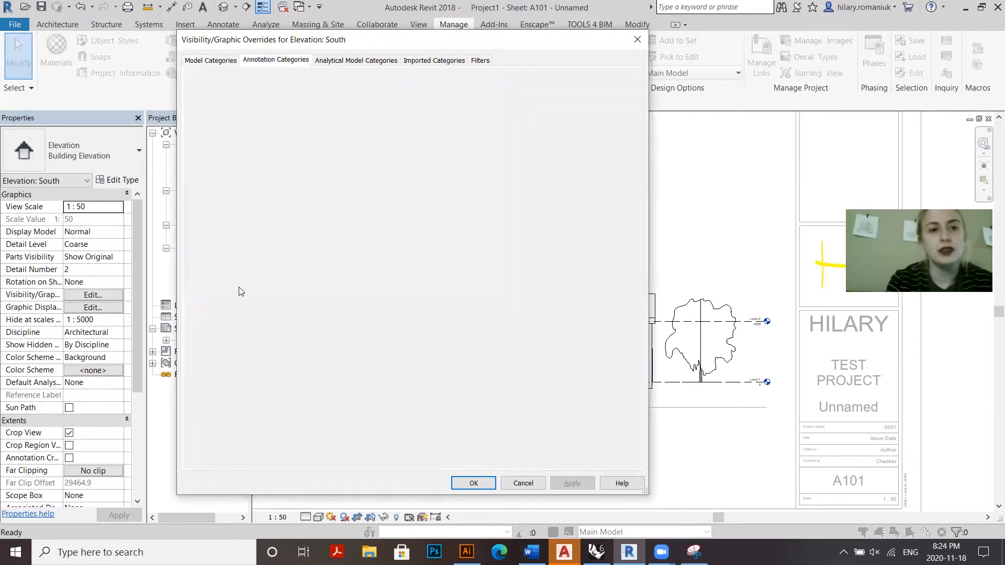
{"action": "scroll", "coordinate": [239, 292], "scroll_direction": "down", "scroll_amount": 8}
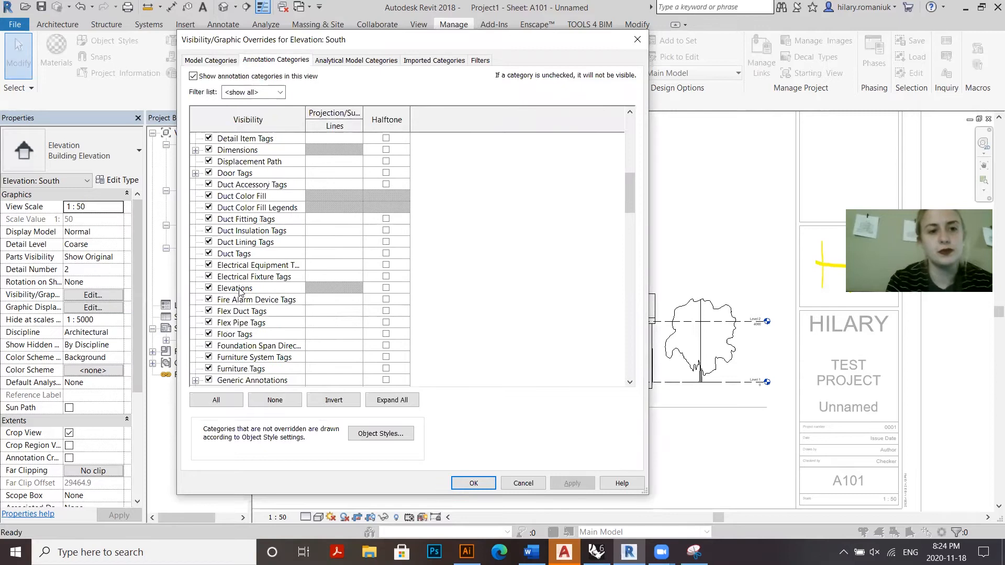
{"action": "scroll", "coordinate": [240, 291], "scroll_direction": "down", "scroll_amount": 6}
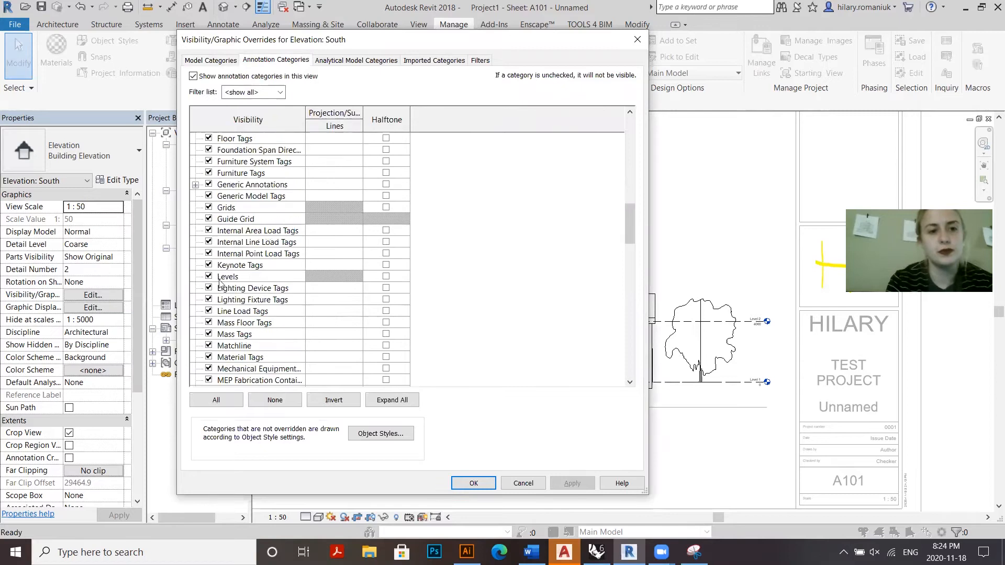
{"action": "left_click", "coordinate": [474, 484]}
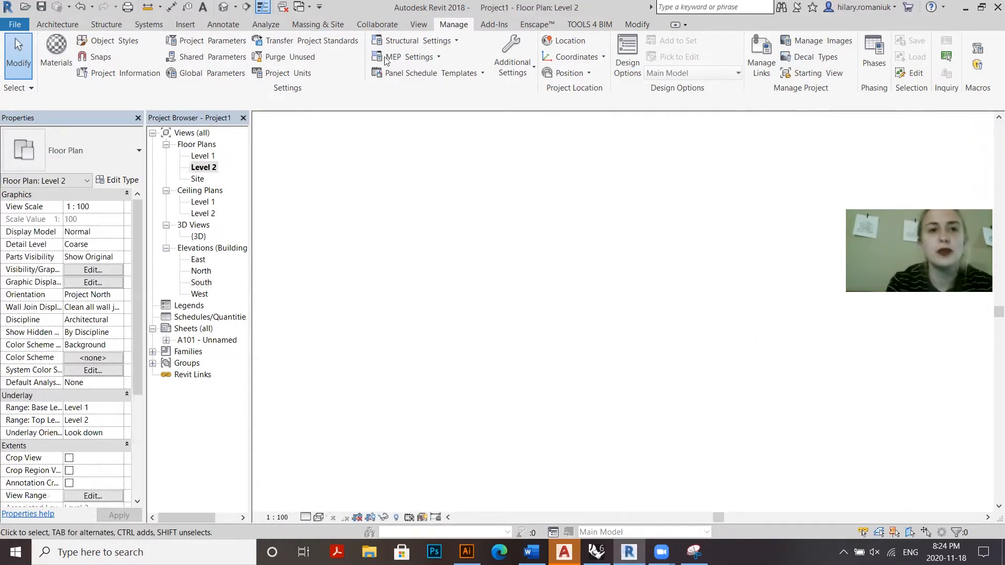
In the Level 2 floor plan, draw a horizontal section line across the middle of the house, extending past both side walls.
{"action": "left_click", "coordinate": [418, 24]}
{"action": "left_click", "coordinate": [400, 55]}
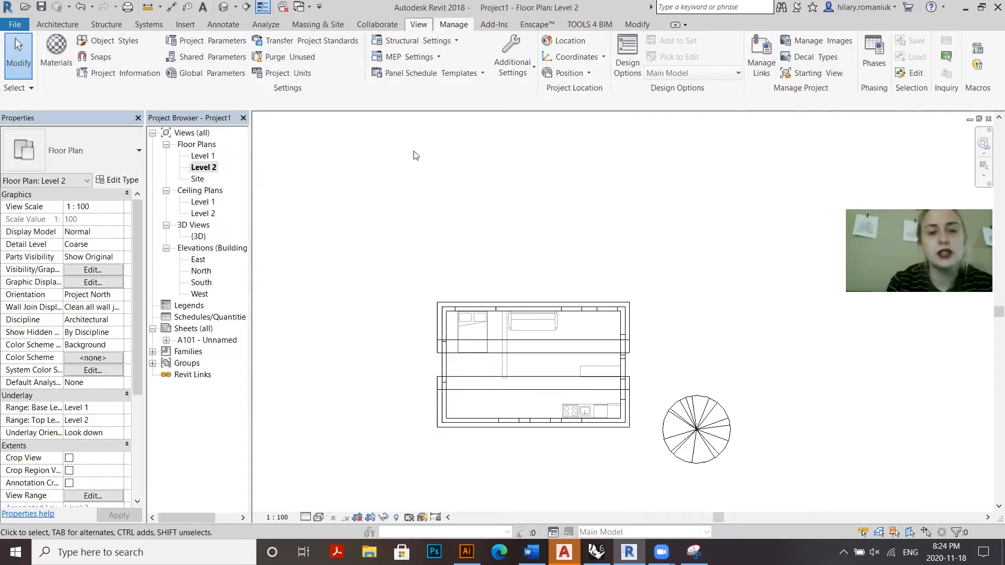
{"action": "left_click", "coordinate": [707, 362]}
{"action": "left_click", "coordinate": [486, 360]}
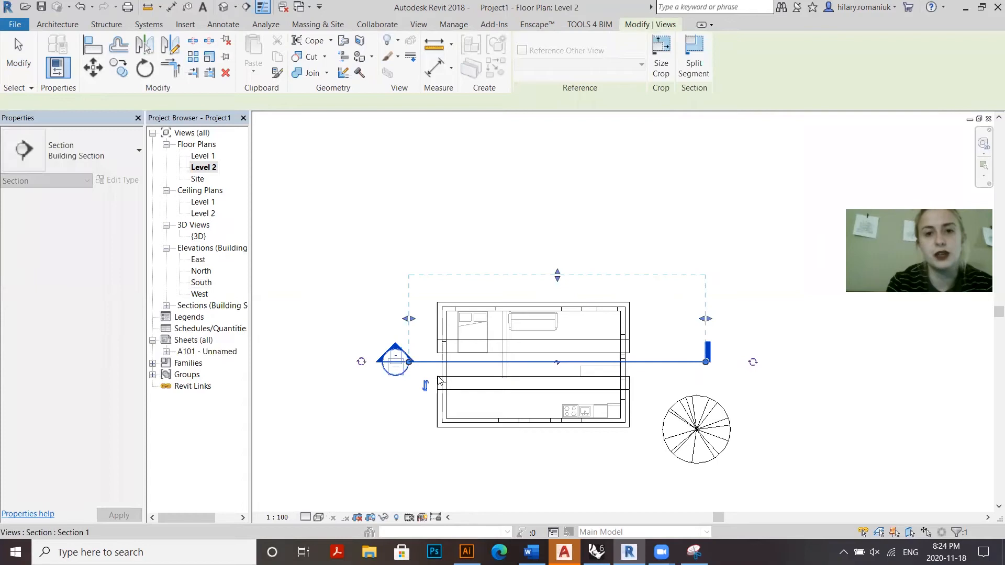
{"action": "left_click", "coordinate": [357, 243]}
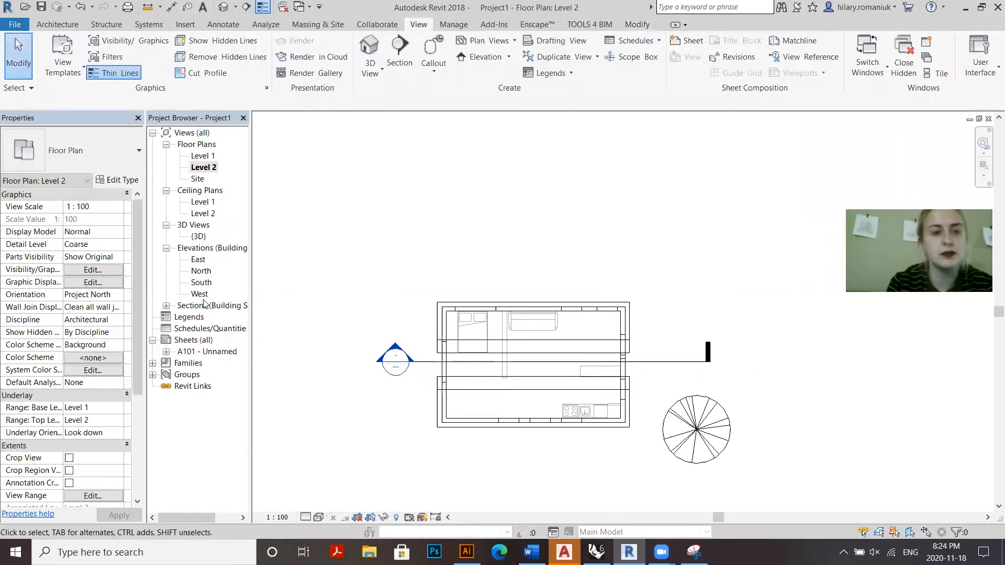
Flip the section line so that it looks toward the south side of the house.
{"action": "left_click", "coordinate": [667, 363]}
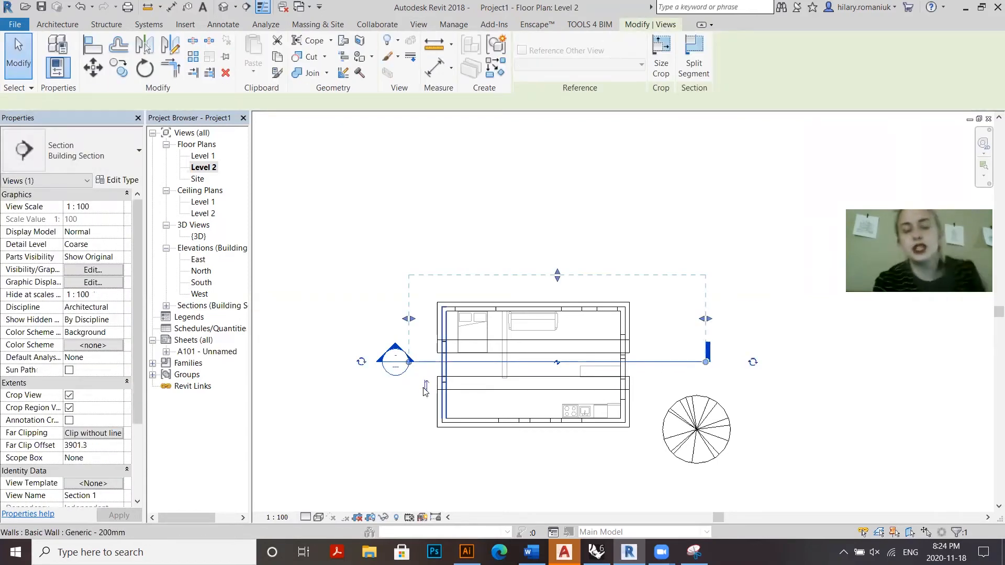
{"action": "left_click", "coordinate": [424, 392]}
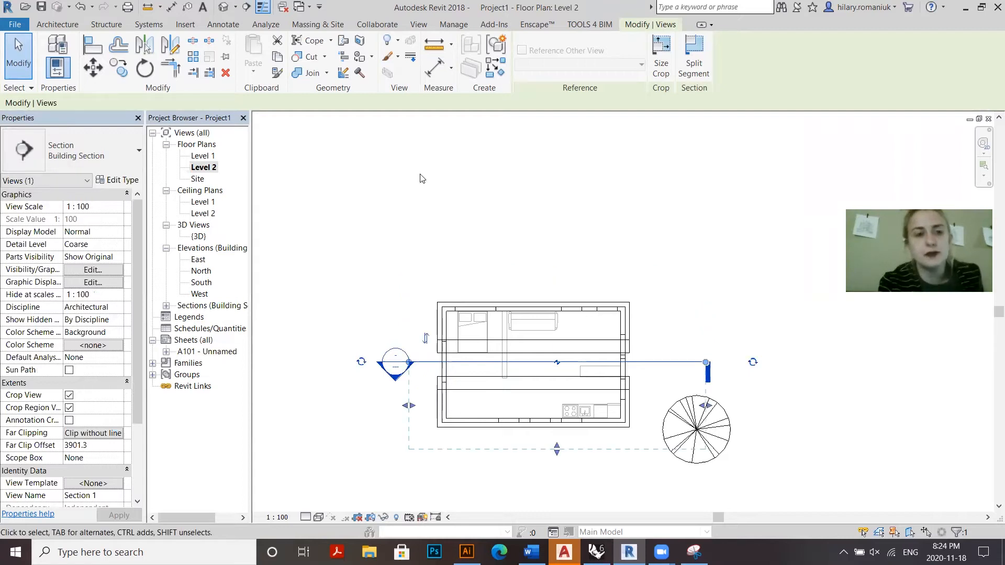
{"action": "key", "text": "Escape"}
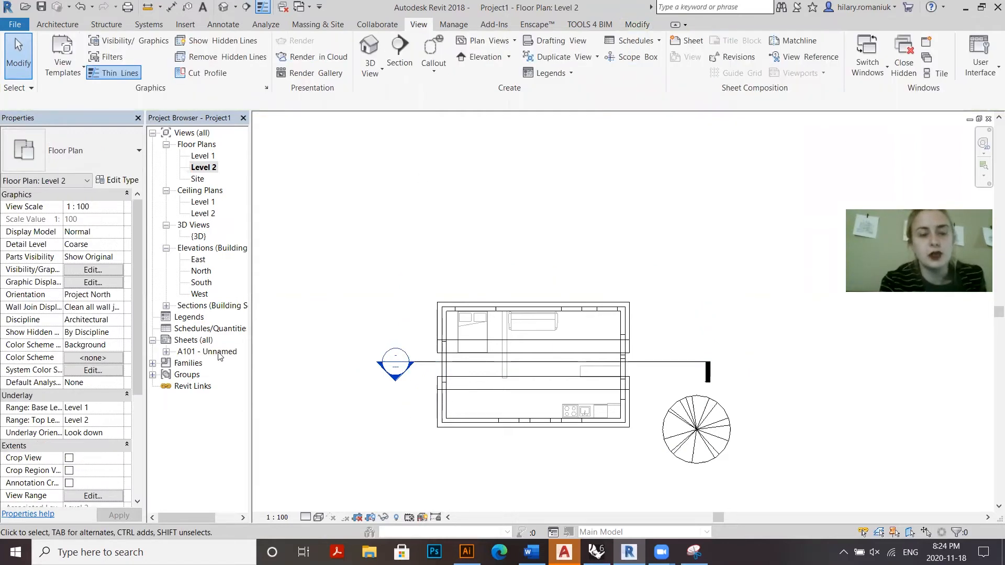
Open sheet A101 and place the Section 1 view above the South elevation.
{"action": "double_click", "coordinate": [220, 352]}
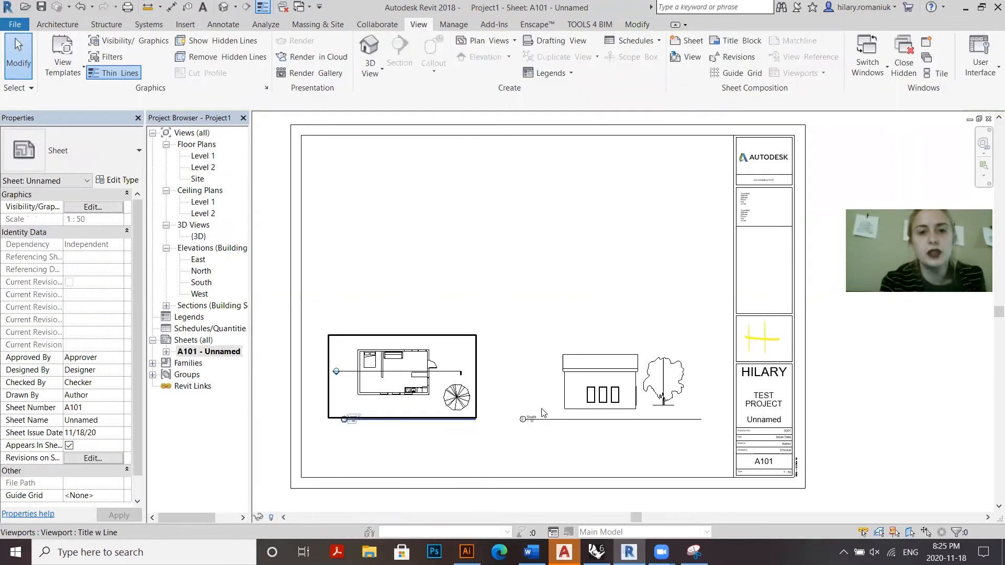
{"action": "left_click", "coordinate": [167, 307]}
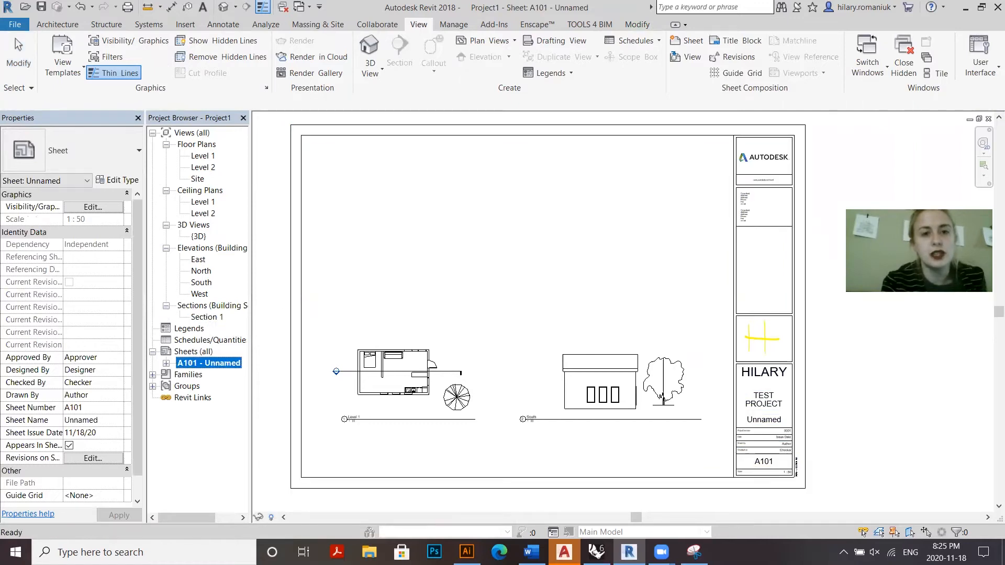
{"action": "left_click_drag", "start_coordinate": [207, 317], "coordinate": [318, 302]}
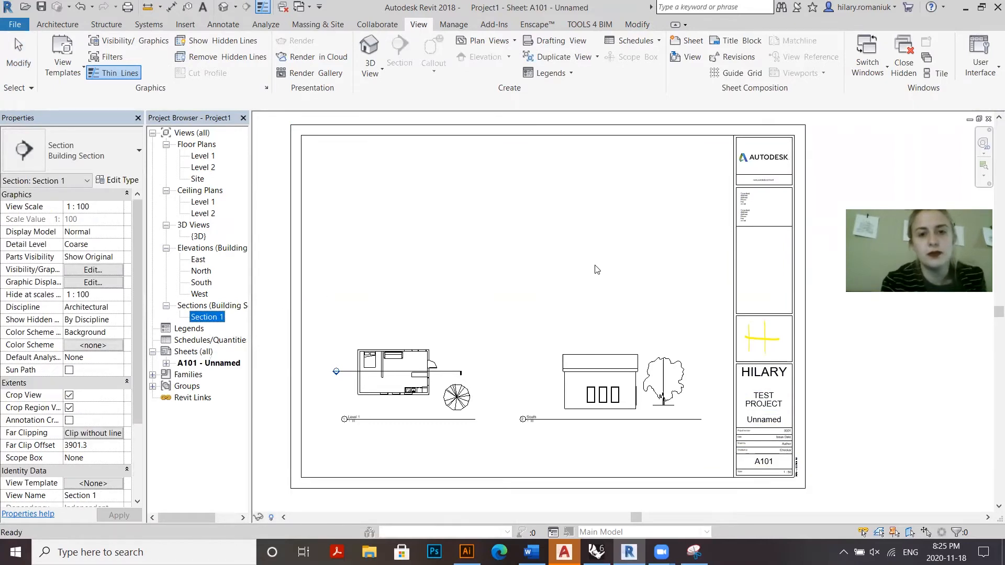
{"action": "left_click", "coordinate": [597, 268]}
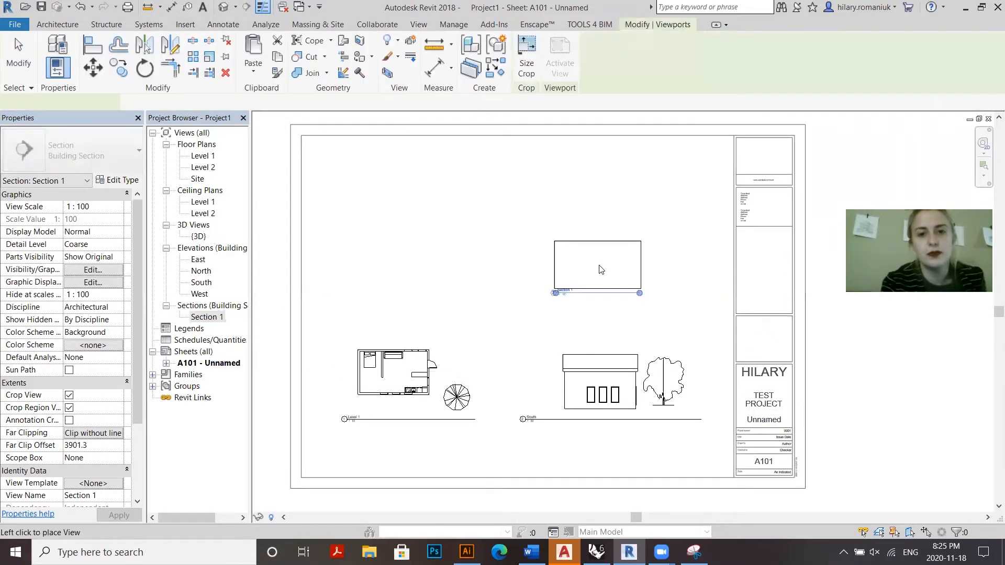
Set the Section 1 viewport's scale to 1 : 50 and position it above and slightly left of the South elevation.
{"action": "left_click", "coordinate": [118, 208]}
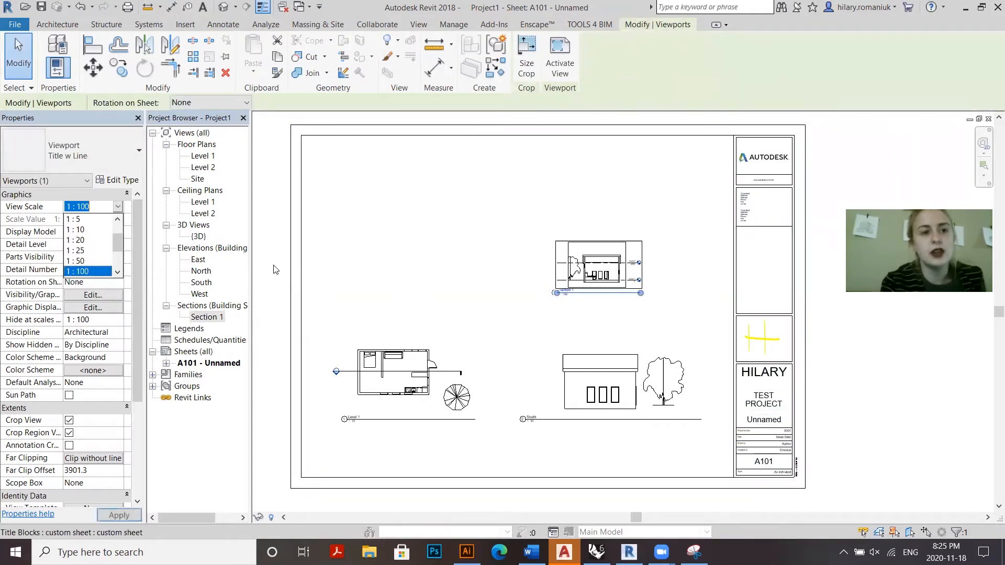
{"action": "left_click_drag", "start_coordinate": [661, 261], "coordinate": [622, 261]}
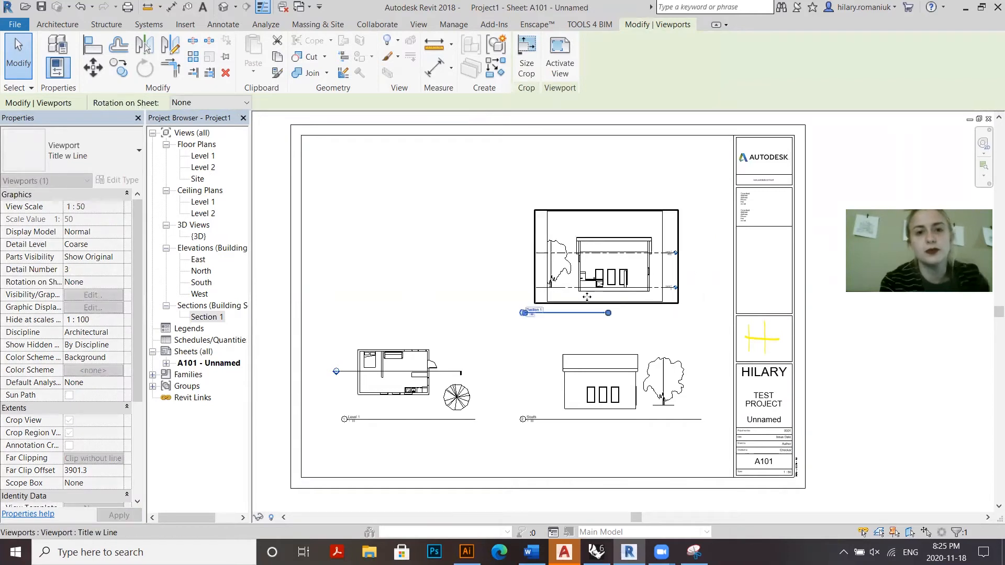
{"action": "key", "text": "Escape"}
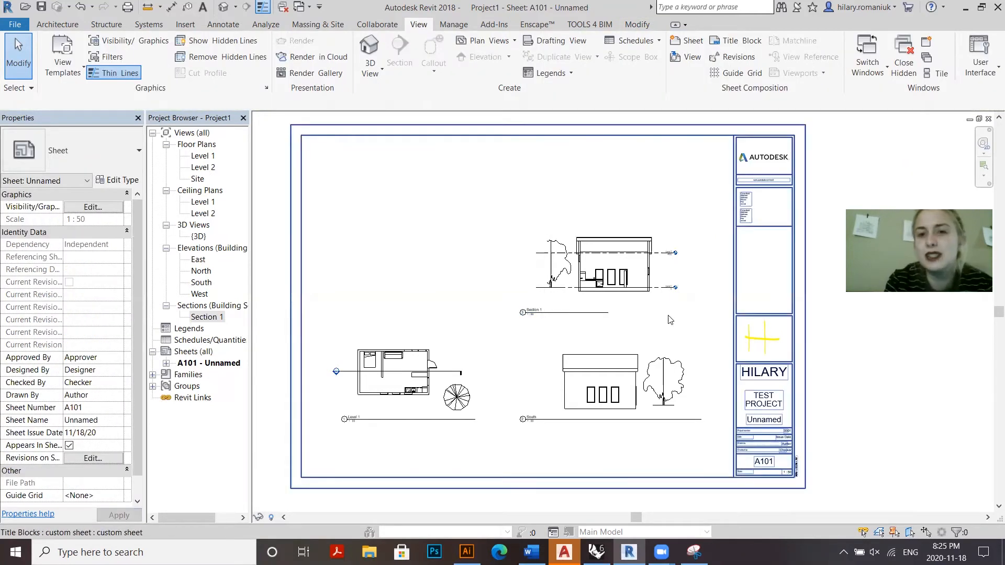
{"action": "left_click_drag", "start_coordinate": [634, 251], "coordinate": [524, 255]}
{"action": "left_click", "coordinate": [630, 178]}
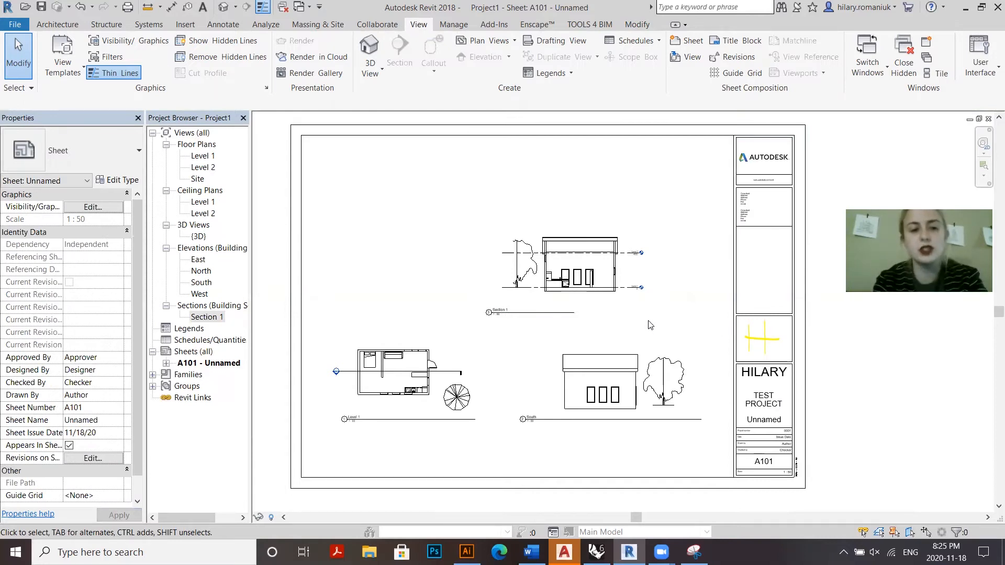
Draw a vertical detail line about 500 mm long from the South elevation's lower-right wall corner up past the section view.
{"action": "key", "text": "d"}
{"action": "key", "text": "l"}
{"action": "key", "text": "Escape"}
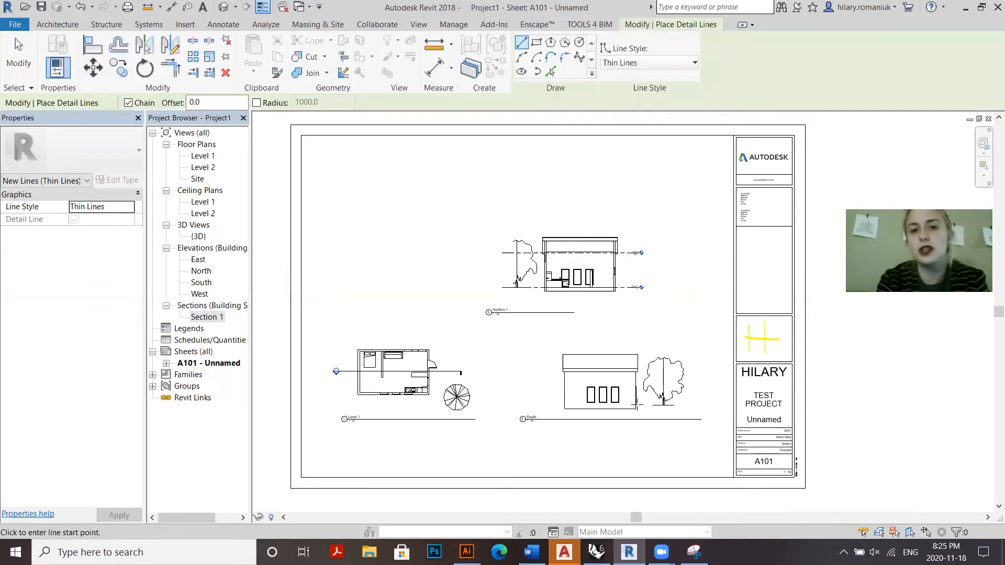
{"action": "scroll", "coordinate": [629, 425], "scroll_direction": "up", "scroll_amount": 5}
{"action": "scroll", "coordinate": [634, 428], "scroll_direction": "up", "scroll_amount": 2}
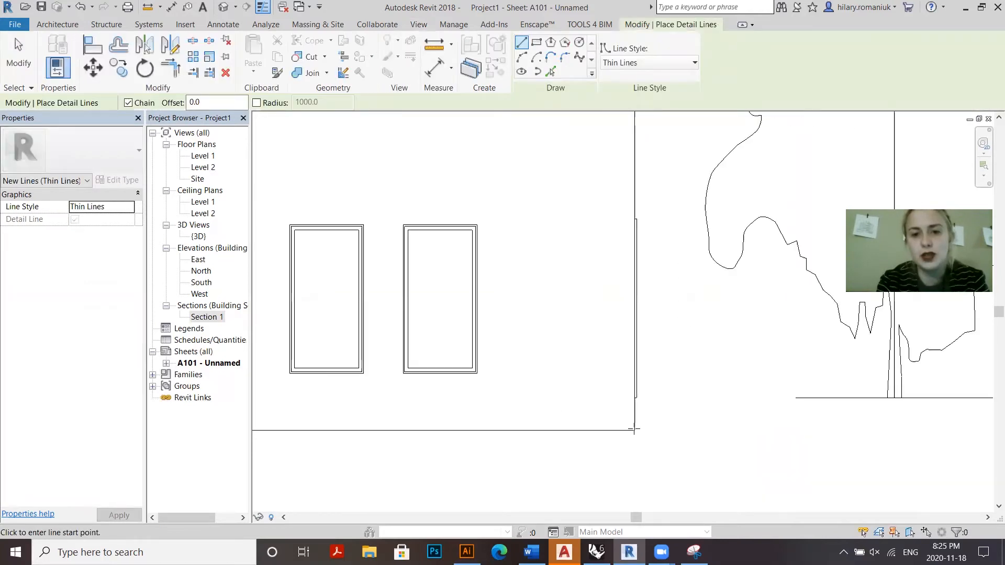
{"action": "left_click", "coordinate": [634, 430]}
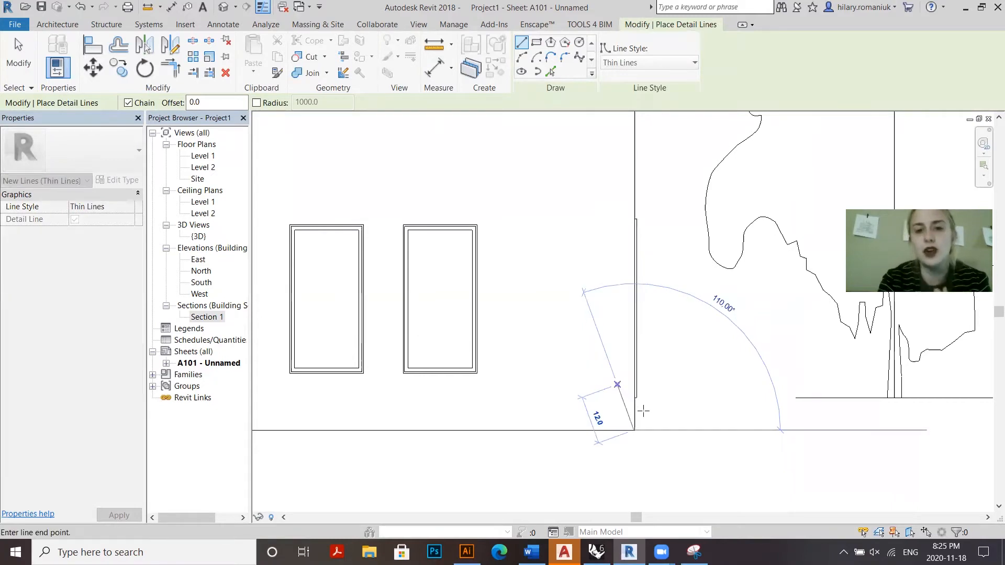
{"action": "scroll", "coordinate": [643, 412], "scroll_direction": "down", "scroll_amount": 3}
{"action": "scroll", "coordinate": [650, 209], "scroll_direction": "down", "scroll_amount": 3}
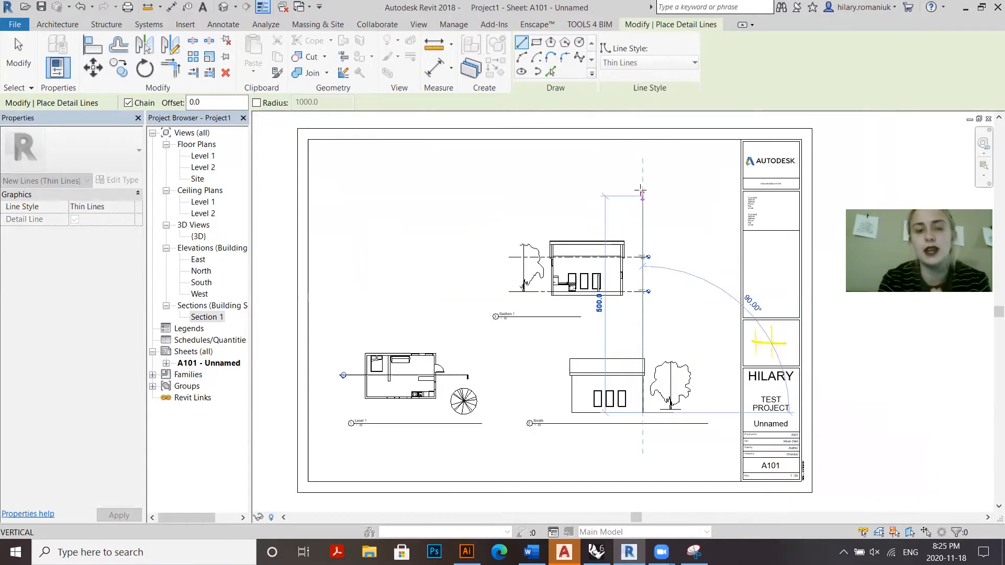
{"action": "key", "text": "Escape"}
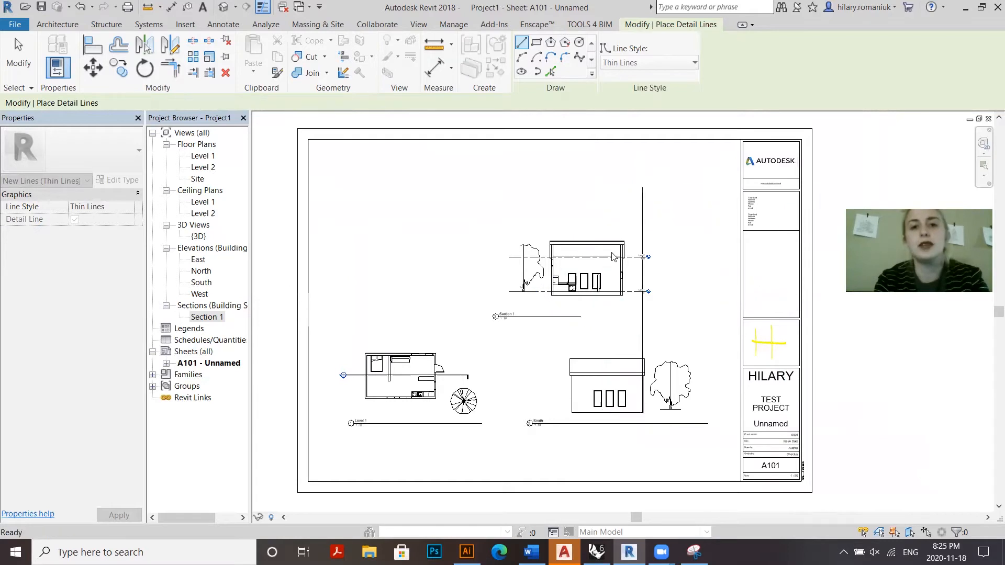
{"action": "key", "text": "Escape"}
Shift the Section 1 viewport right in small increments until its right wall's outer face aligns with the vertical detail line.
{"action": "left_click", "coordinate": [650, 259]}
{"action": "scroll", "coordinate": [646, 277], "scroll_direction": "up", "scroll_amount": 5}
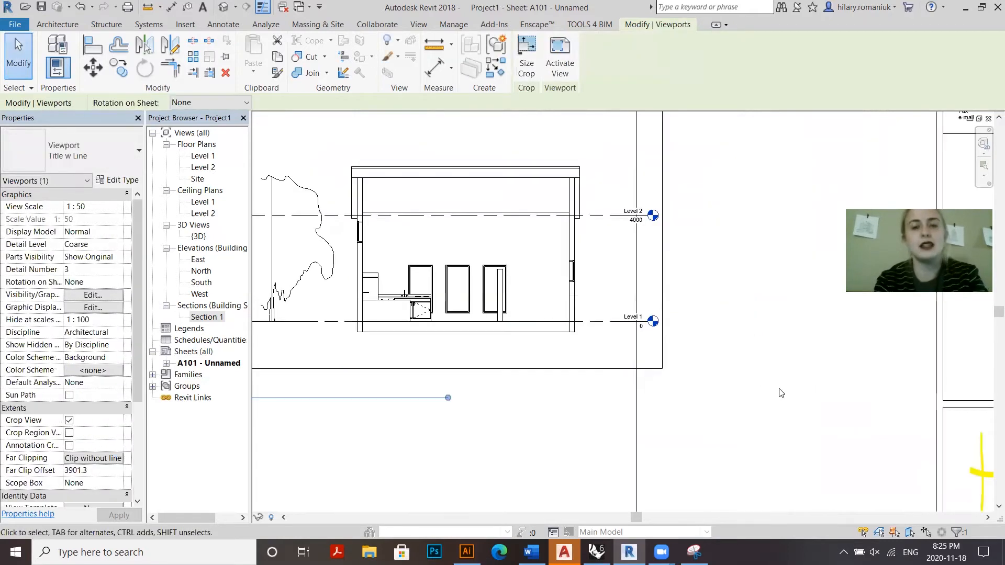
{"action": "key", "text": "Right"}
{"action": "key", "text": "Right"}
{"action": "key", "text": "Right"}
{"action": "key", "text": "Right"}
{"action": "key", "text": "Right"}
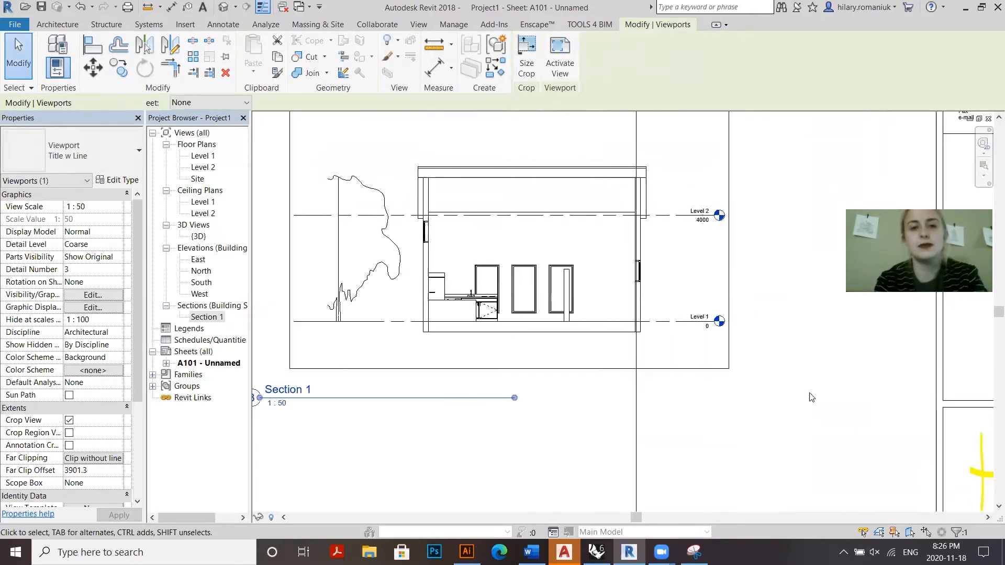
{"action": "key", "text": "Left"}
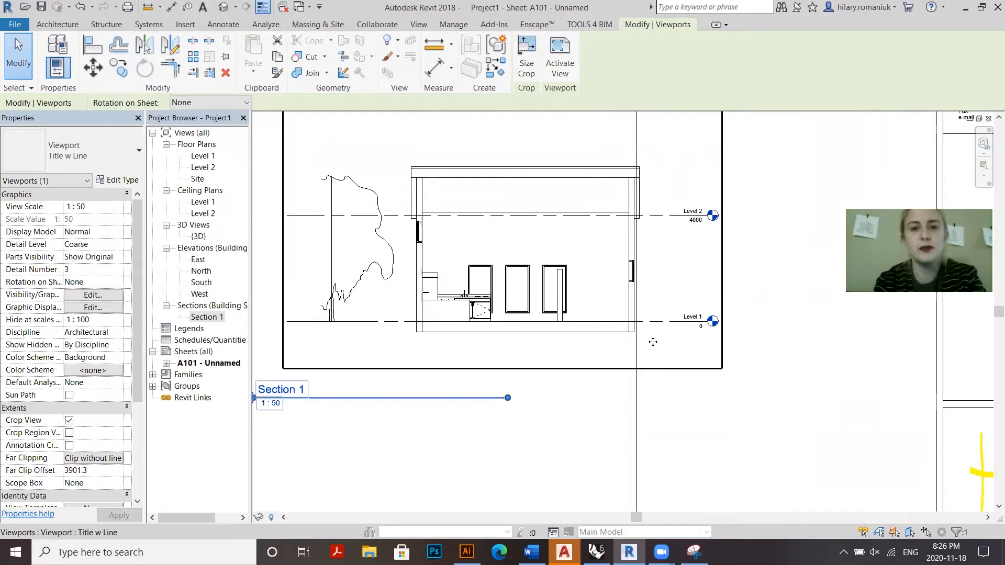
{"action": "scroll", "coordinate": [653, 341], "scroll_direction": "up", "scroll_amount": 3}
{"action": "key", "text": "Left"}
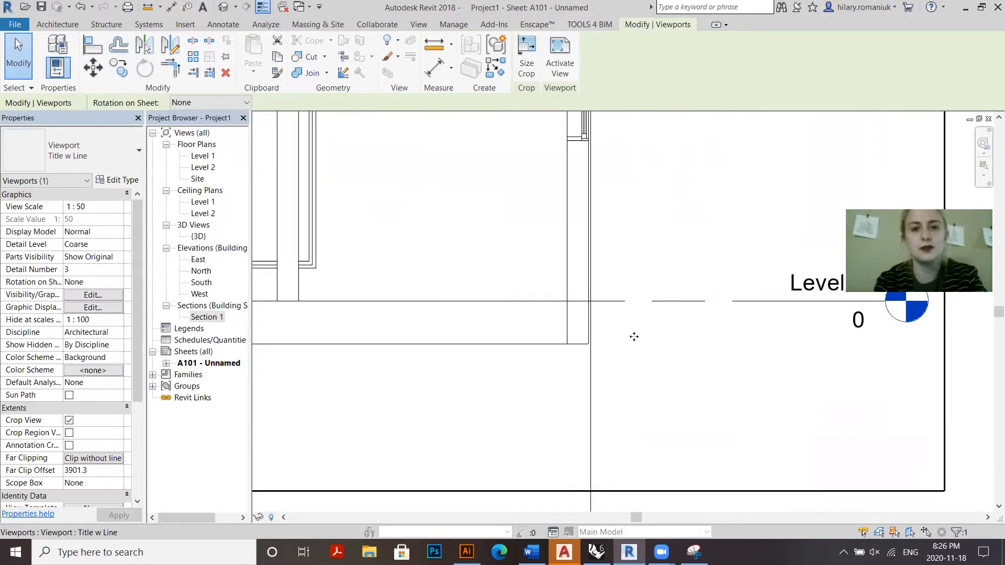
{"action": "scroll", "coordinate": [618, 367], "scroll_direction": "down", "scroll_amount": 3}
{"action": "scroll", "coordinate": [658, 431], "scroll_direction": "down", "scroll_amount": 2}
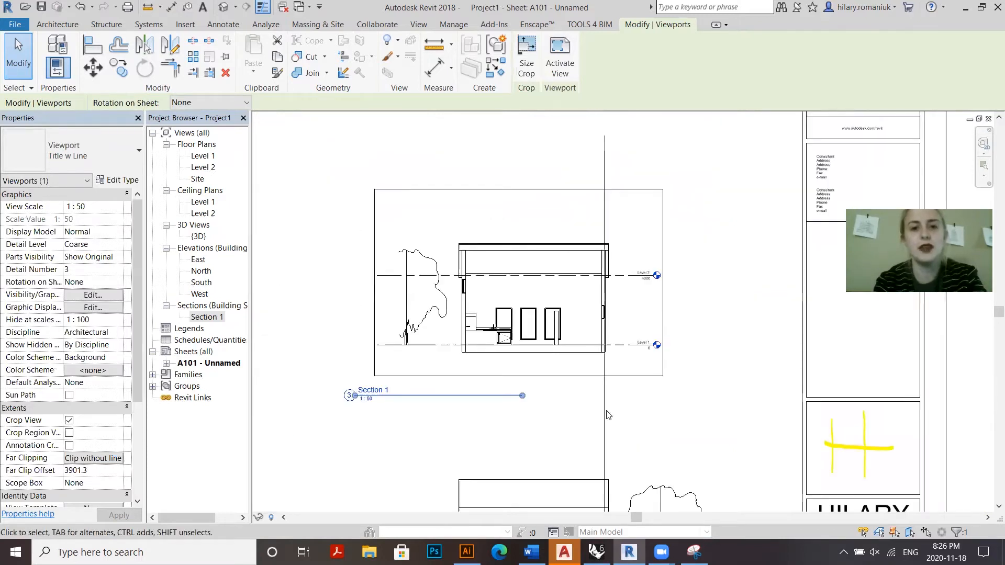
Delete the vertical detail line used as the alignment guide between the South elevation and Section 1.
{"action": "left_click", "coordinate": [604, 397]}
{"action": "key", "text": "Delete"}
{"action": "scroll", "coordinate": [637, 350], "scroll_direction": "down", "scroll_amount": 2}
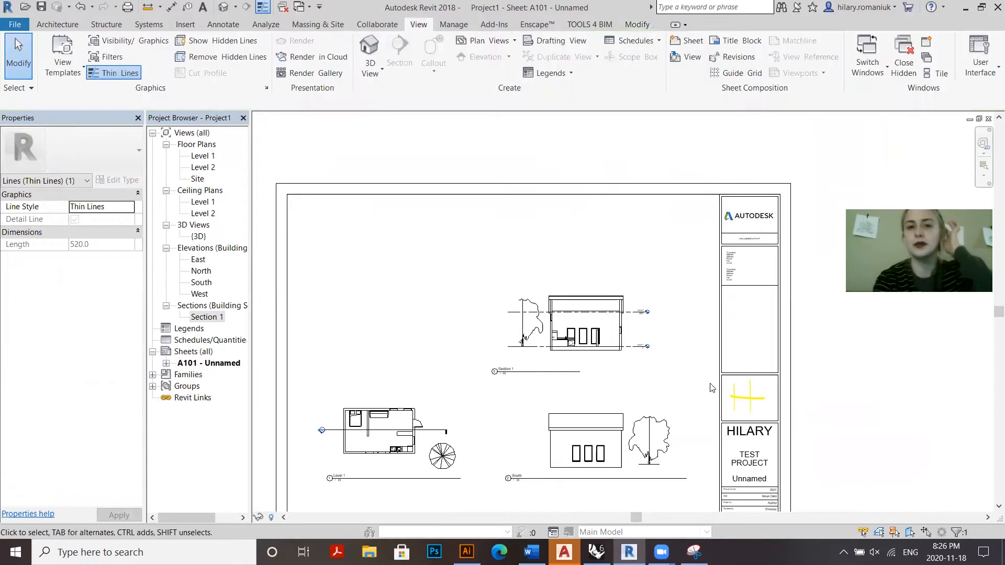
Adjust the ends of the Section 1 viewport's title line to match the South elevation's title line below.
{"action": "left_click", "coordinate": [531, 372]}
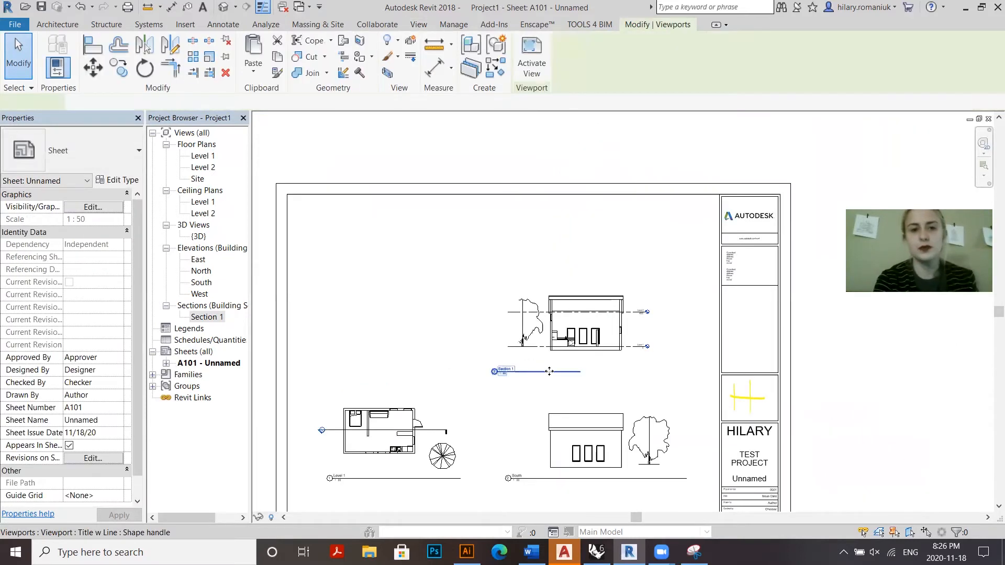
{"action": "left_click_drag", "start_coordinate": [559, 375], "coordinate": [686, 373]}
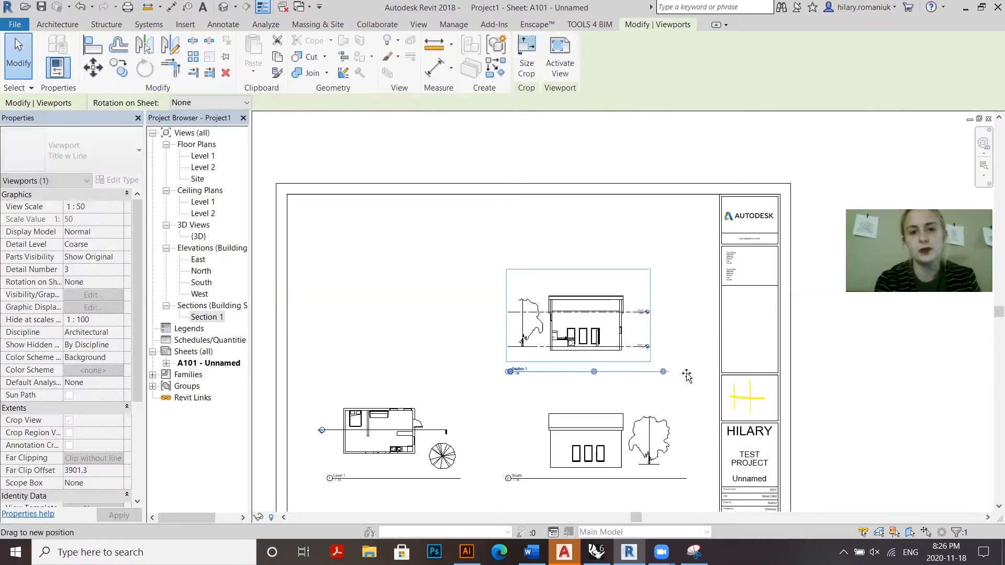
{"action": "left_click", "coordinate": [691, 330]}
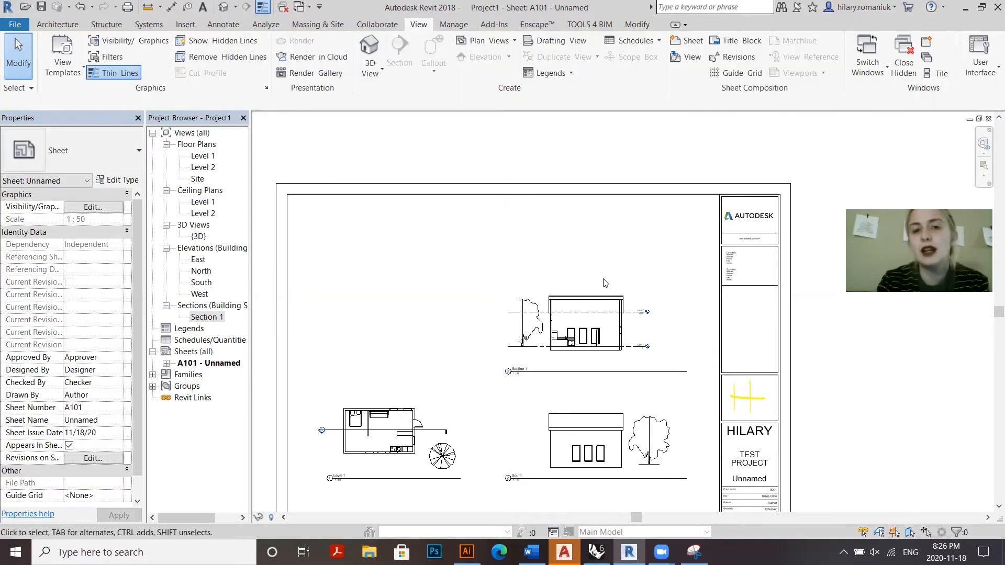
Activate the Section 1 view, override the cut pattern of all model categories with a black solid fill, and return to the sheet.
{"action": "scroll", "coordinate": [583, 316], "scroll_direction": "up", "scroll_amount": 2}
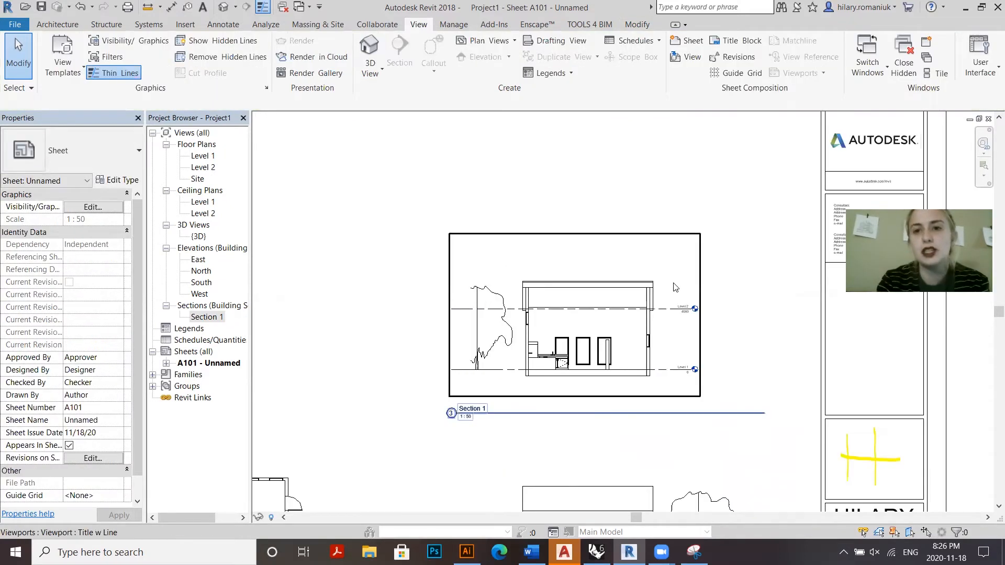
{"action": "double_click", "coordinate": [626, 262]}
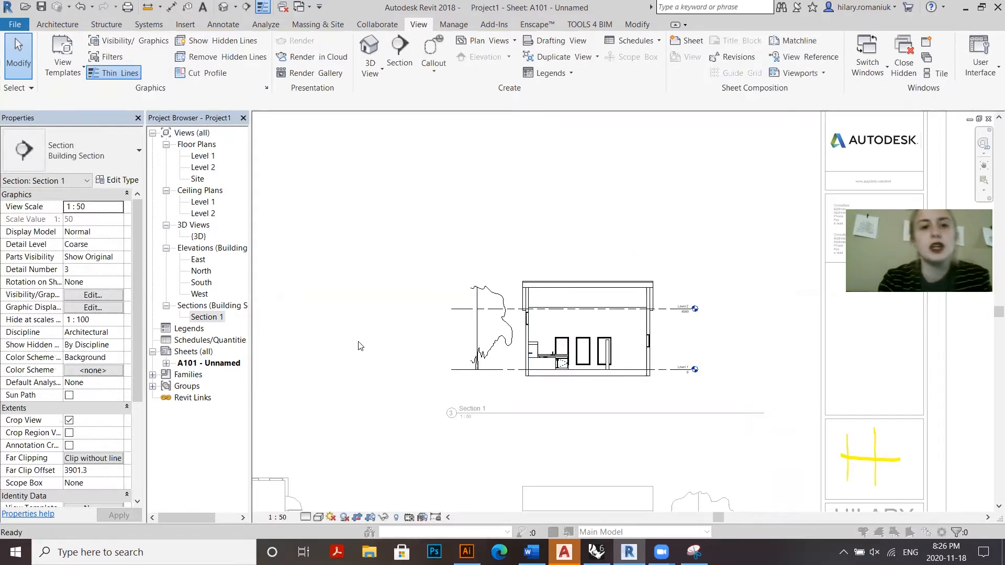
{"action": "key", "text": "v"}
{"action": "key", "text": "g"}
{"action": "left_click", "coordinate": [216, 400]}
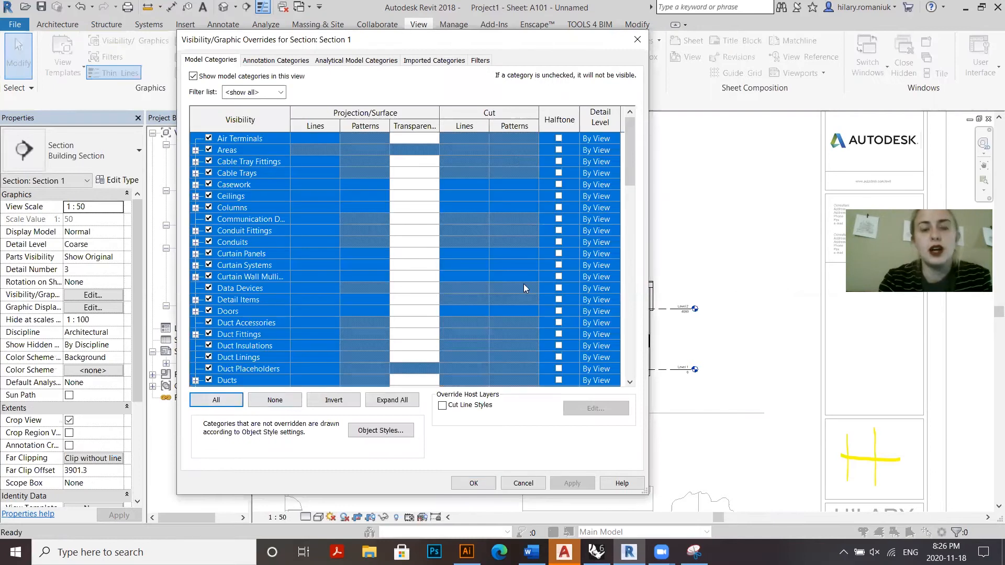
{"action": "left_click", "coordinate": [521, 267]}
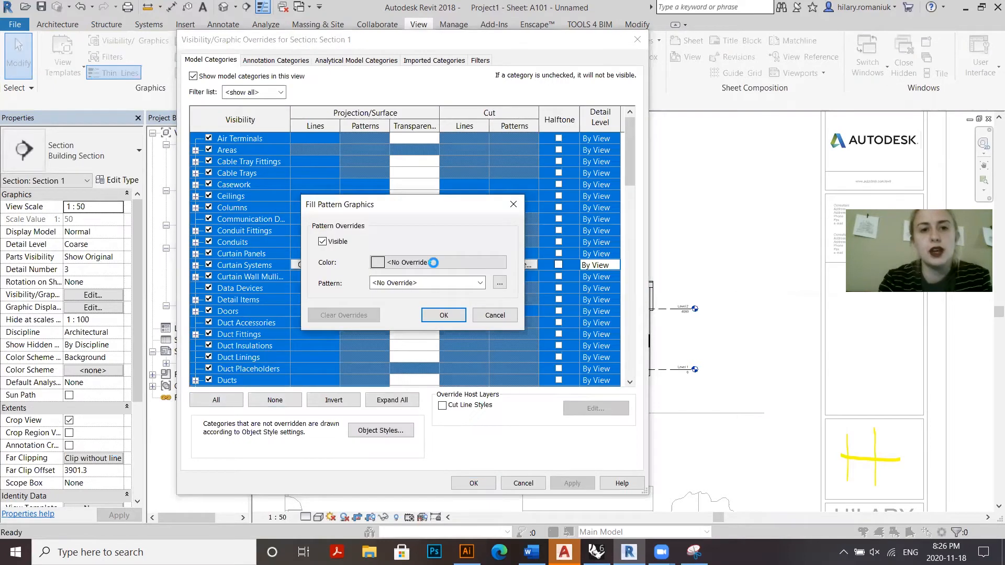
{"action": "left_click", "coordinate": [345, 235]}
{"action": "left_click", "coordinate": [284, 278]}
{"action": "left_click", "coordinate": [460, 379]}
{"action": "left_click", "coordinate": [425, 285]}
{"action": "left_click", "coordinate": [425, 262]}
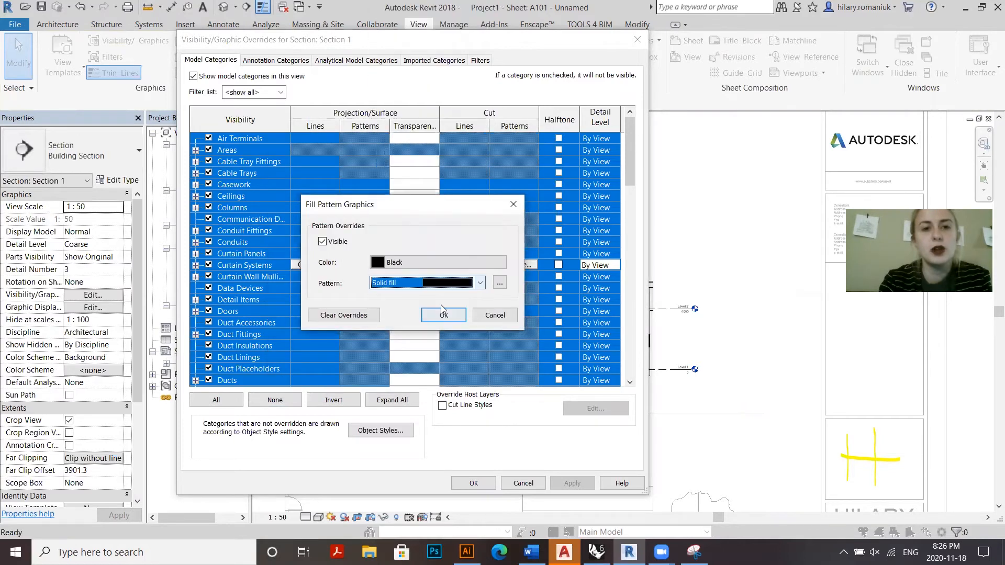
{"action": "left_click", "coordinate": [444, 315]}
{"action": "left_click", "coordinate": [472, 482]}
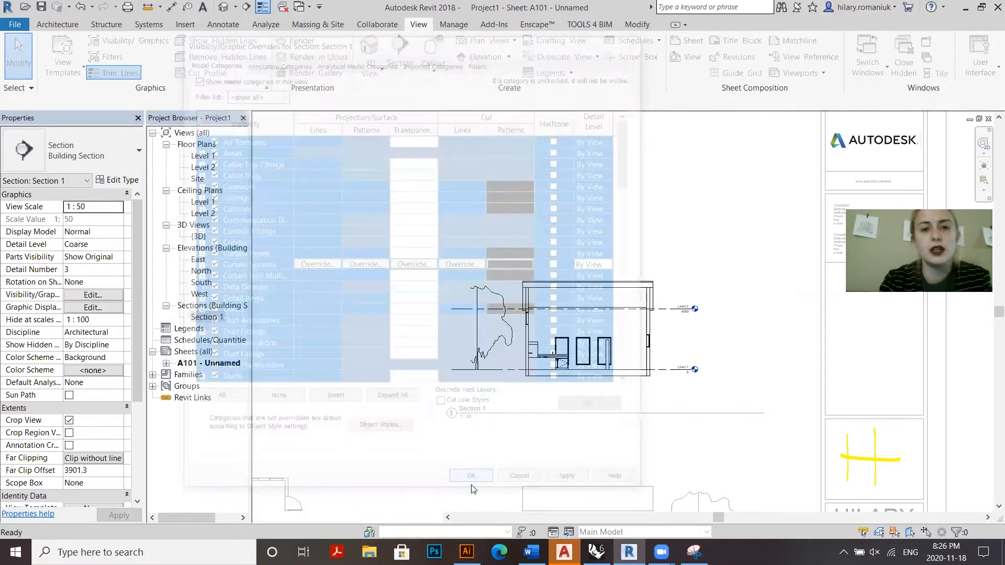
{"action": "double_click", "coordinate": [699, 212]}
{"action": "scroll", "coordinate": [689, 203], "scroll_direction": "down", "scroll_amount": 3}
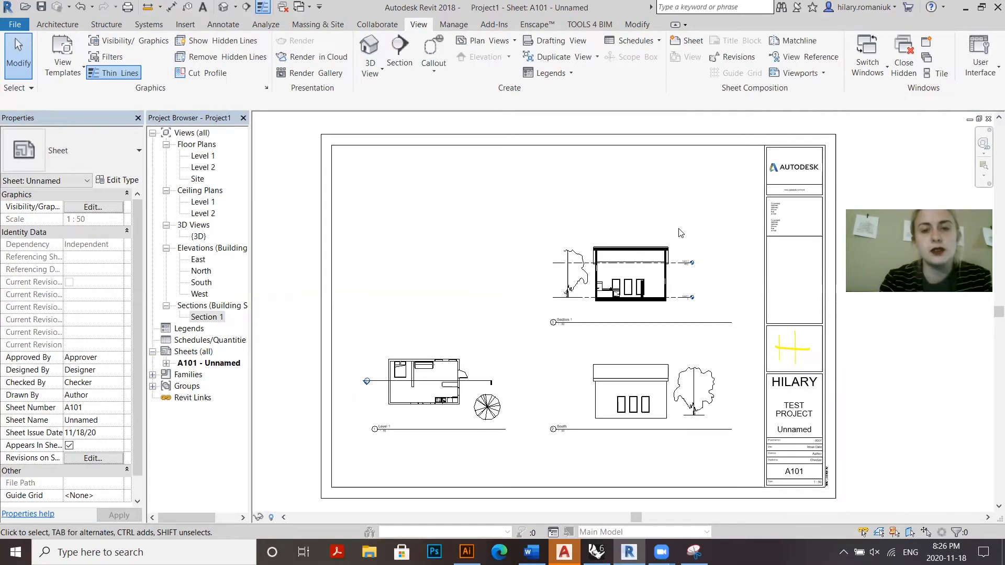
Activate the Level 1 plan view, override all model categories' cut pattern with a black solid fill, and return to the sheet.
{"action": "scroll", "coordinate": [394, 425], "scroll_direction": "up", "scroll_amount": 2}
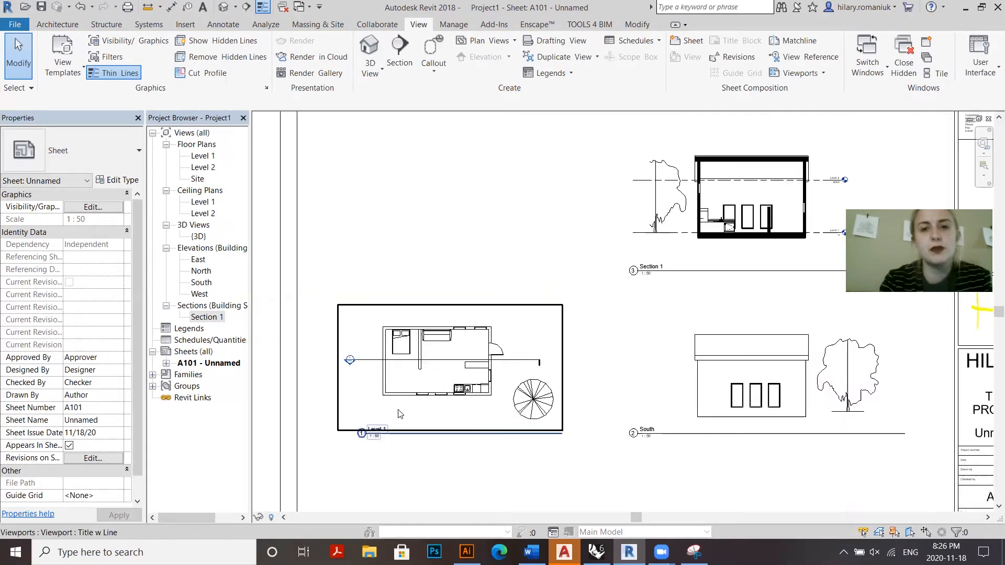
{"action": "double_click", "coordinate": [398, 409]}
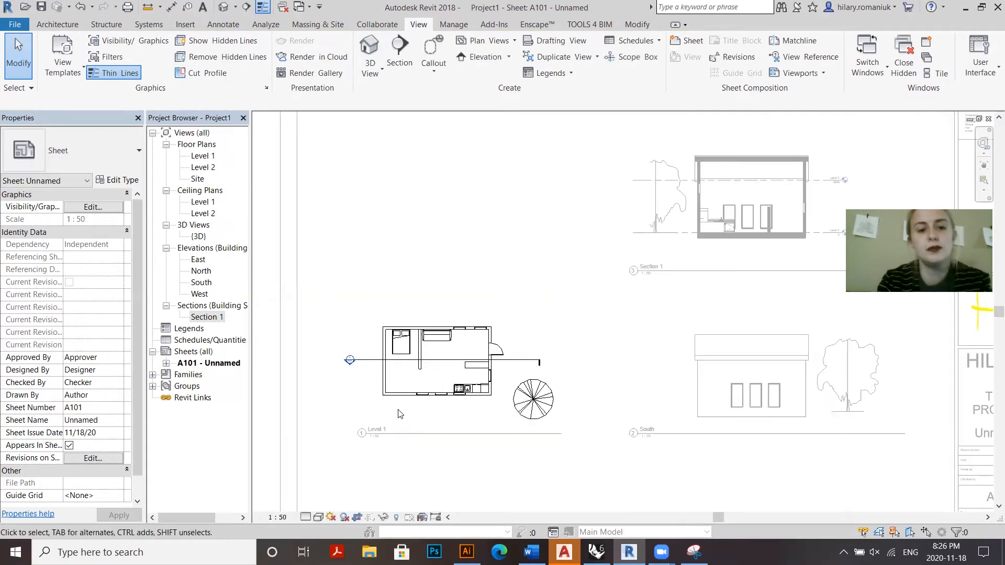
{"action": "key", "text": "v"}
{"action": "key", "text": "v"}
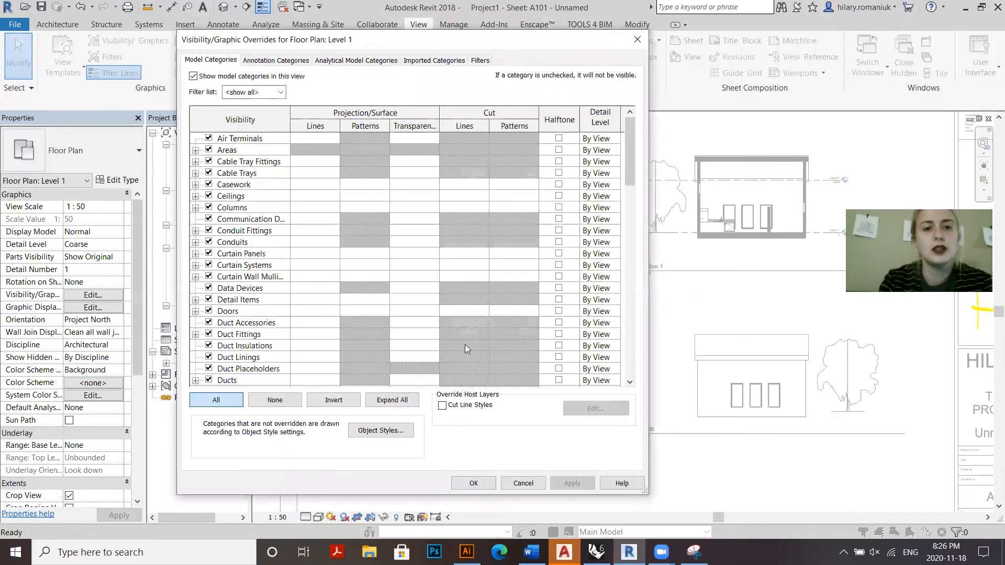
{"action": "left_click", "coordinate": [215, 400]}
{"action": "left_click", "coordinate": [511, 267]}
{"action": "left_click", "coordinate": [468, 260]}
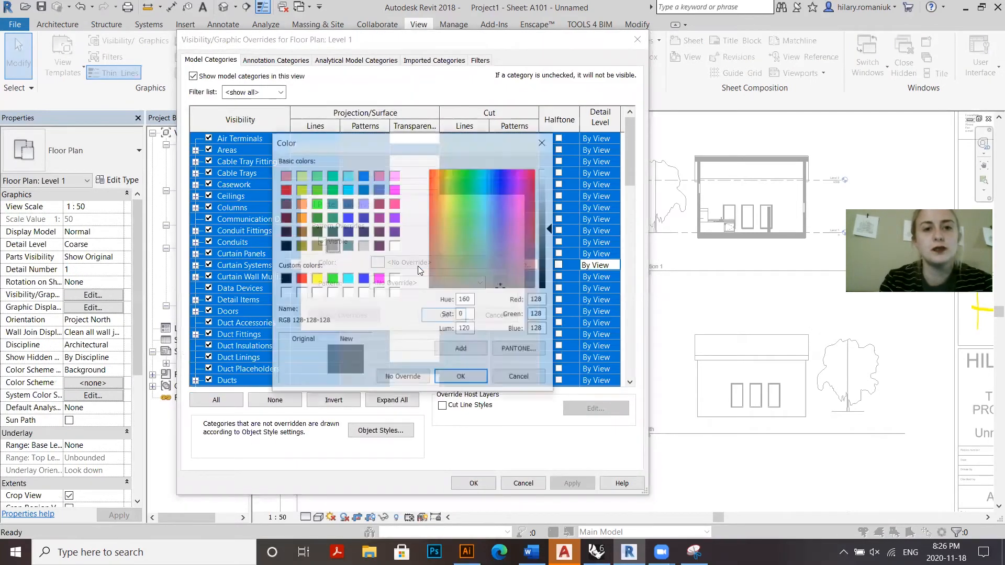
{"action": "left_click", "coordinate": [461, 378]}
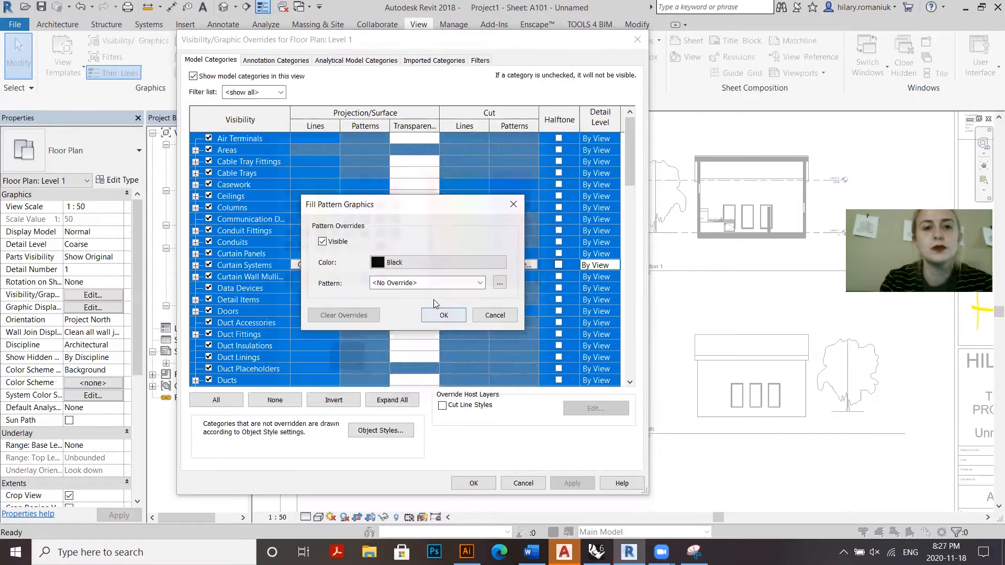
{"action": "left_click", "coordinate": [402, 283]}
{"action": "left_click", "coordinate": [408, 269]}
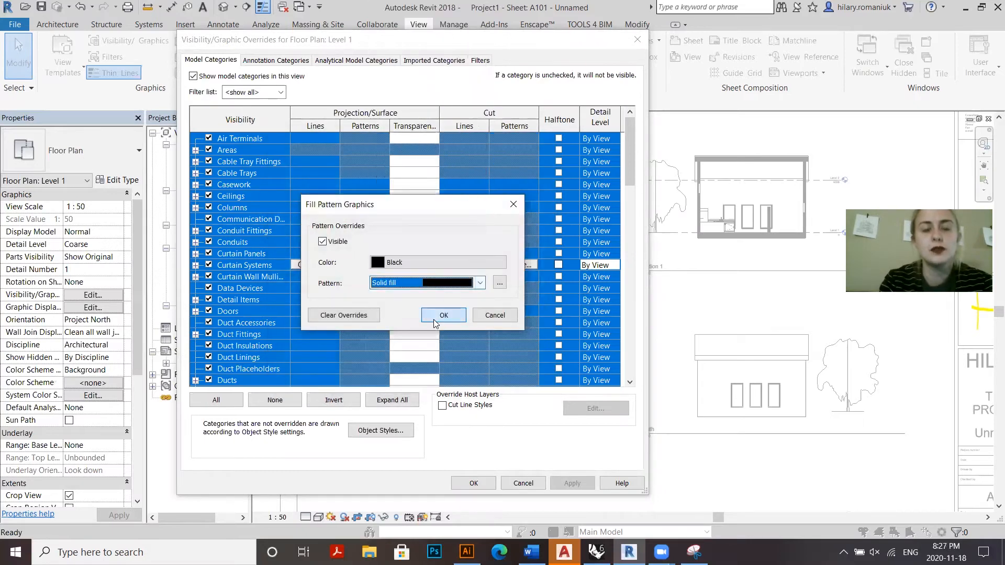
{"action": "left_click", "coordinate": [443, 316]}
{"action": "left_click", "coordinate": [473, 483]}
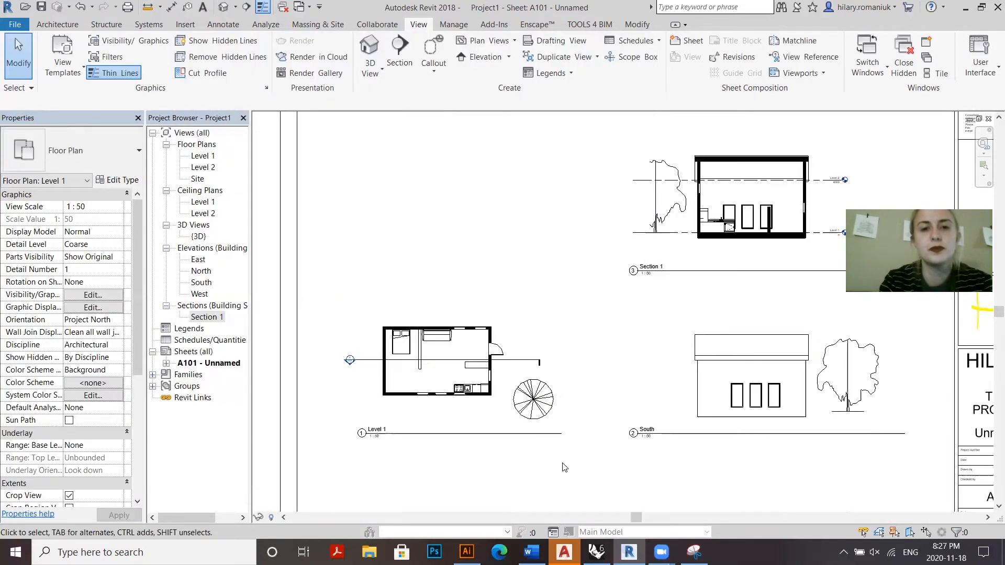
{"action": "scroll", "coordinate": [415, 310], "scroll_direction": "down", "scroll_amount": 1}
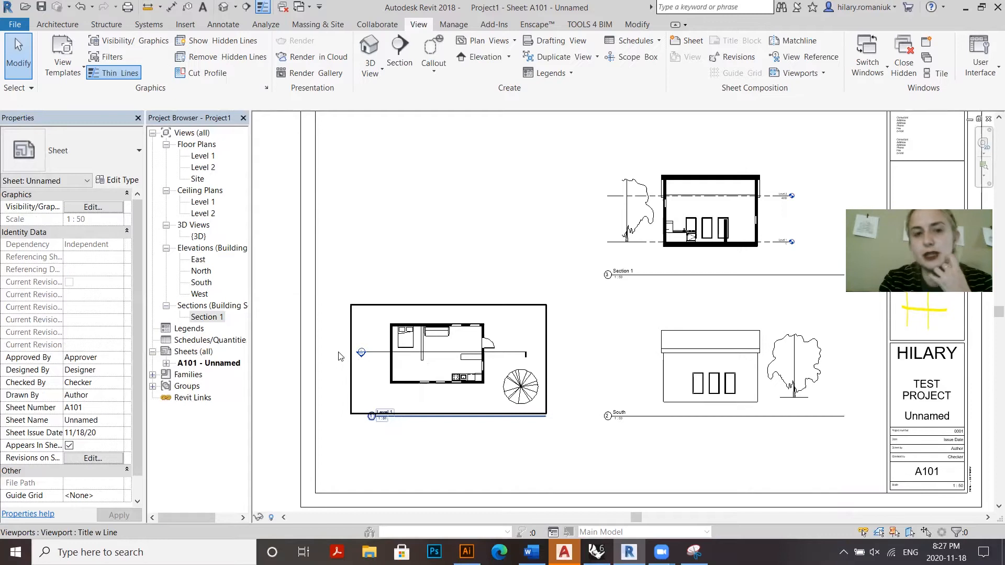
Examine the detail number and sheet reference in the section marker on the Level 1 plan.
{"action": "scroll", "coordinate": [361, 353], "scroll_direction": "up", "scroll_amount": 5}
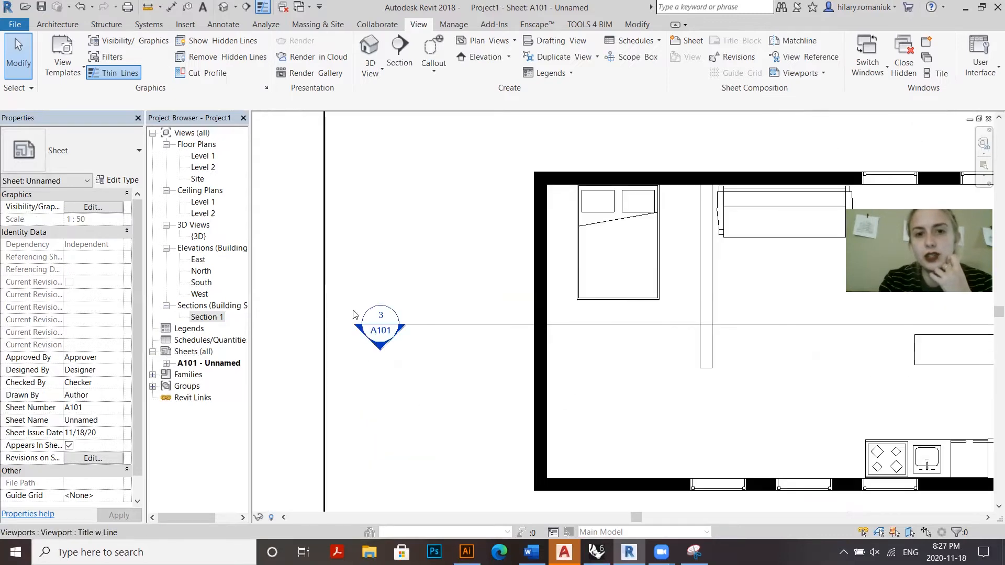
{"action": "scroll", "coordinate": [339, 346], "scroll_direction": "down", "scroll_amount": 4}
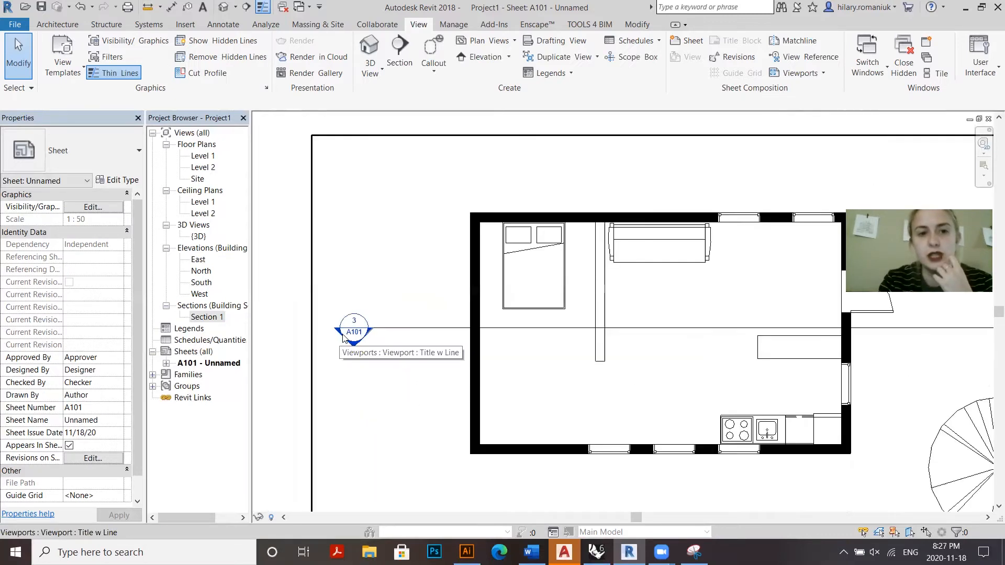
{"action": "scroll", "coordinate": [347, 336], "scroll_direction": "up", "scroll_amount": 5}
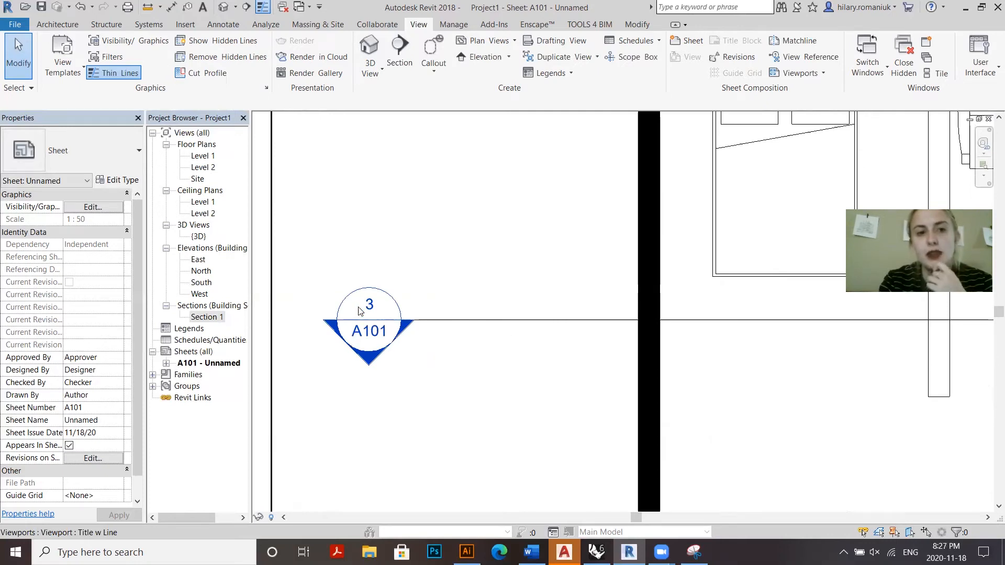
{"action": "scroll", "coordinate": [352, 338], "scroll_direction": "down", "scroll_amount": 5}
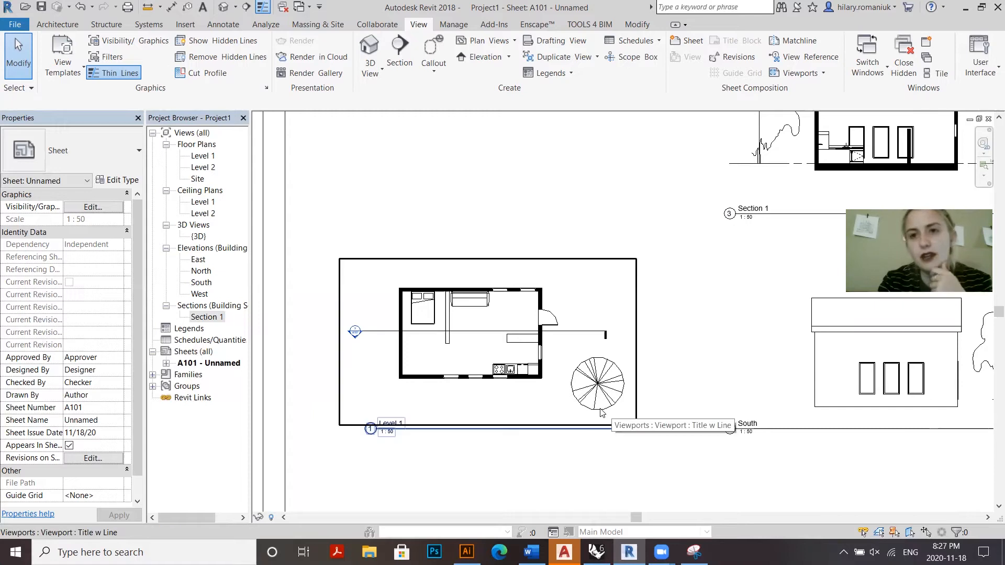
{"action": "scroll", "coordinate": [486, 417], "scroll_direction": "down", "scroll_amount": 4}
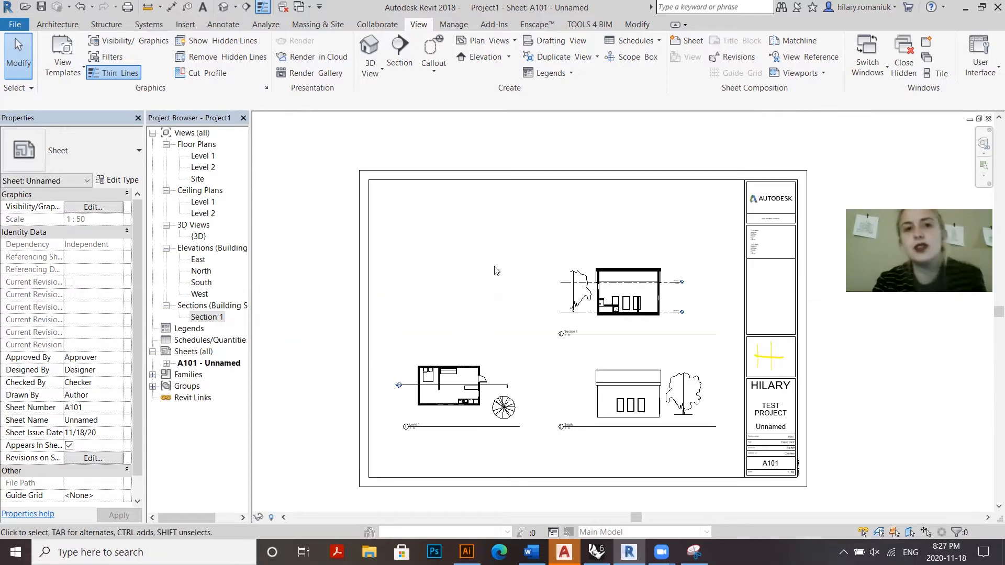
Open the Level 1 floor plan and add a rectangular callout around the easternmost window of the north wall.
{"action": "left_click", "coordinate": [433, 73]}
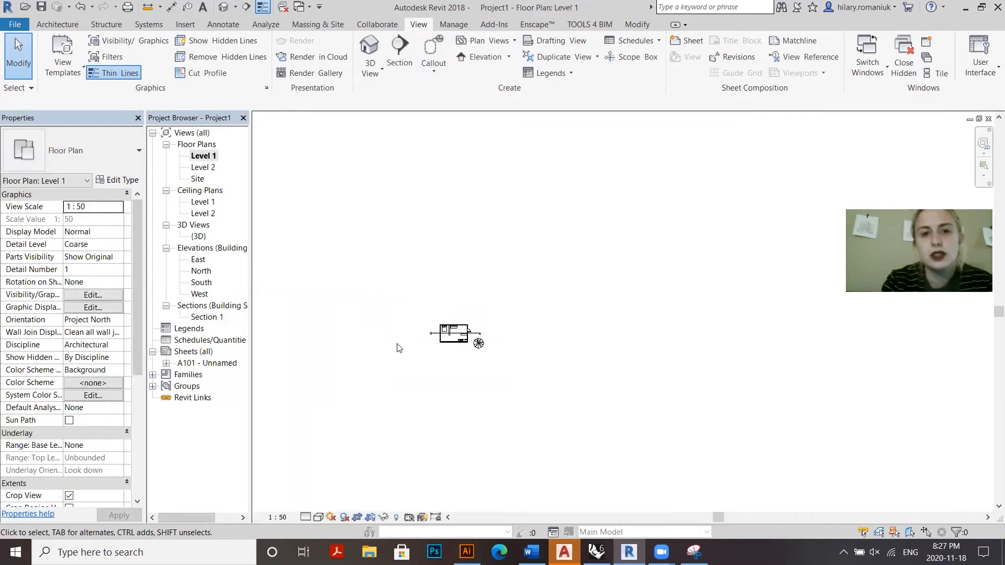
{"action": "scroll", "coordinate": [453, 352], "scroll_direction": "up", "scroll_amount": 3}
{"action": "scroll", "coordinate": [428, 277], "scroll_direction": "up", "scroll_amount": 3}
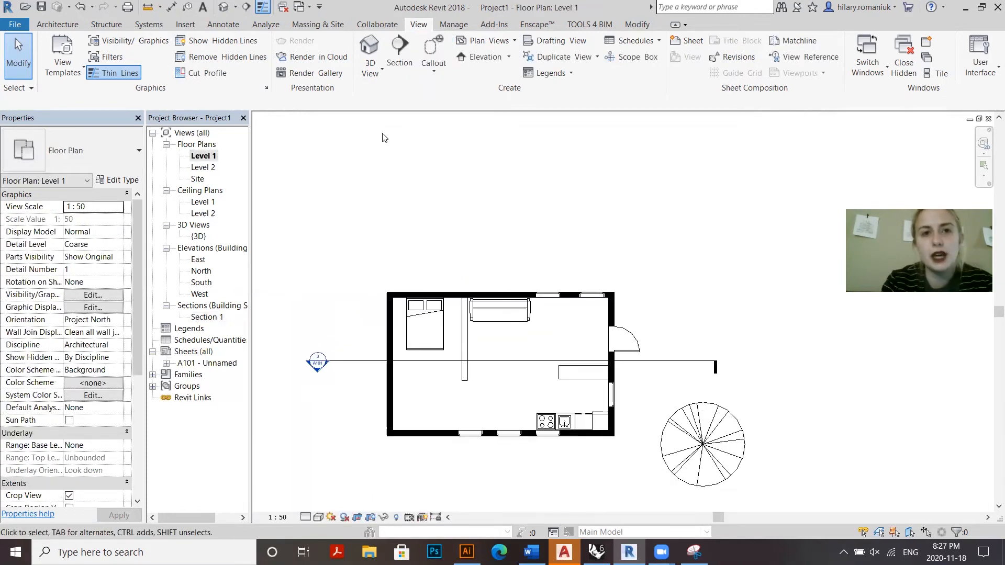
{"action": "left_click", "coordinate": [433, 71]}
{"action": "left_click", "coordinate": [452, 99]}
{"action": "scroll", "coordinate": [585, 300], "scroll_direction": "up", "scroll_amount": 2}
{"action": "scroll", "coordinate": [585, 295], "scroll_direction": "down", "scroll_amount": 2}
{"action": "scroll", "coordinate": [582, 268], "scroll_direction": "up", "scroll_amount": 3}
{"action": "left_click", "coordinate": [485, 200]}
{"action": "left_click", "coordinate": [575, 322]}
{"action": "key", "text": "Escape"}
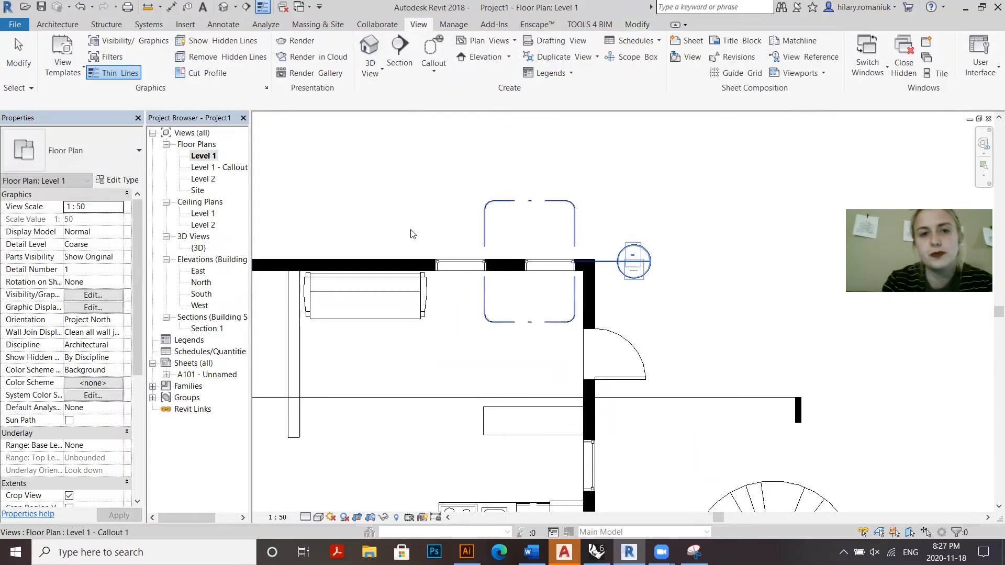
Open sheet A101 and place the Level 1 - Callout 1 view above the Level 1 plan.
{"action": "left_click", "coordinate": [218, 167]}
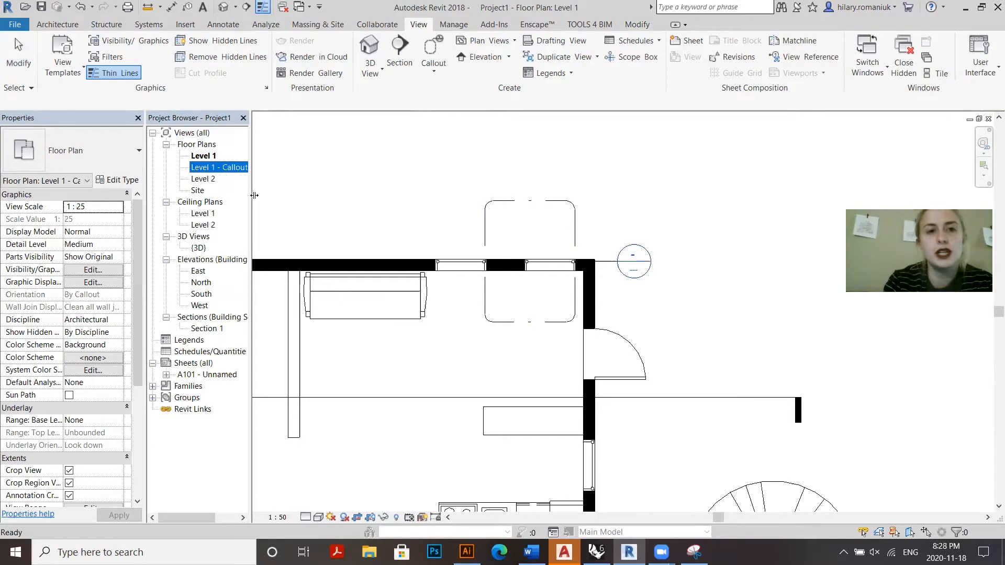
{"action": "double_click", "coordinate": [208, 374]}
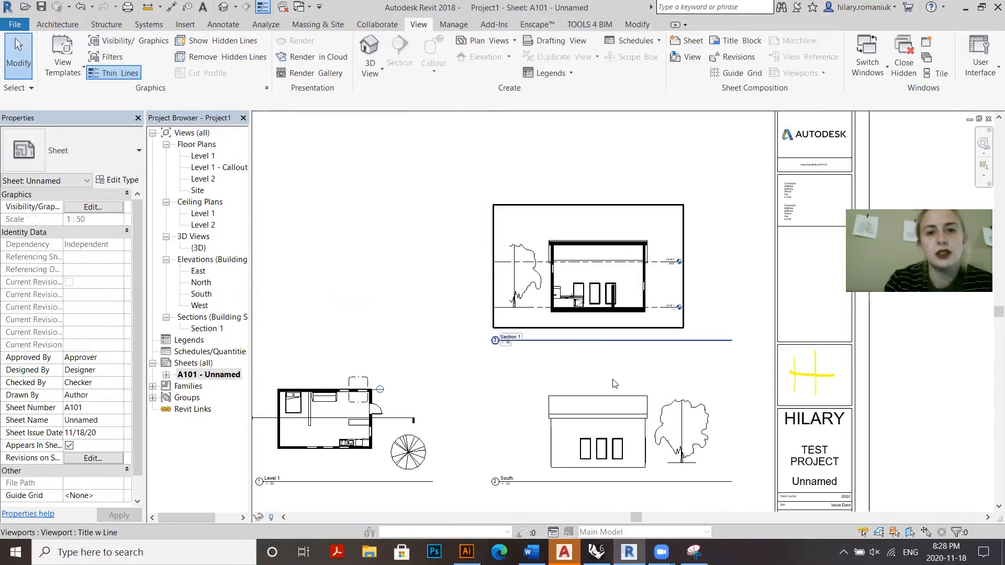
{"action": "left_click", "coordinate": [210, 168]}
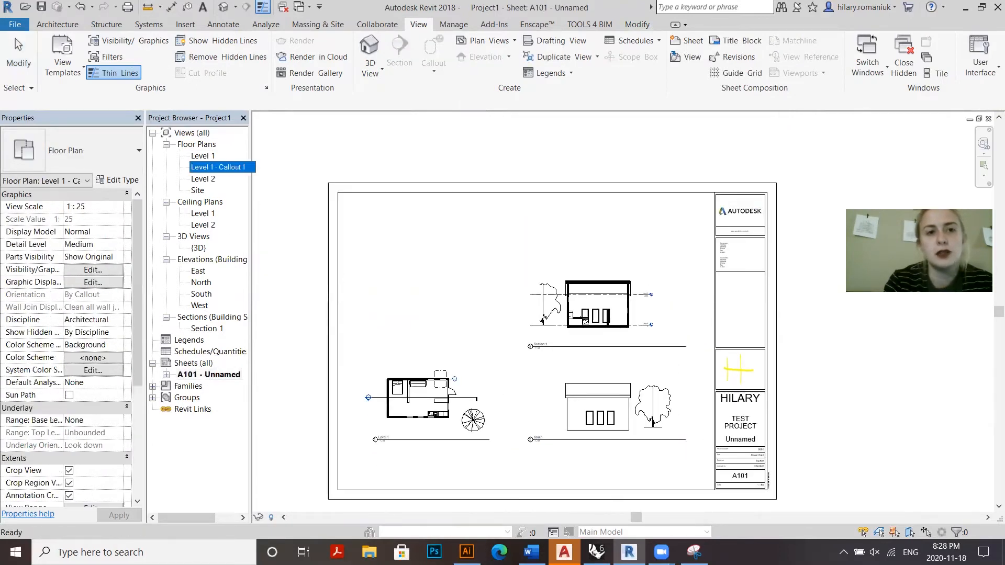
{"action": "left_click_drag", "start_coordinate": [210, 167], "coordinate": [479, 299]}
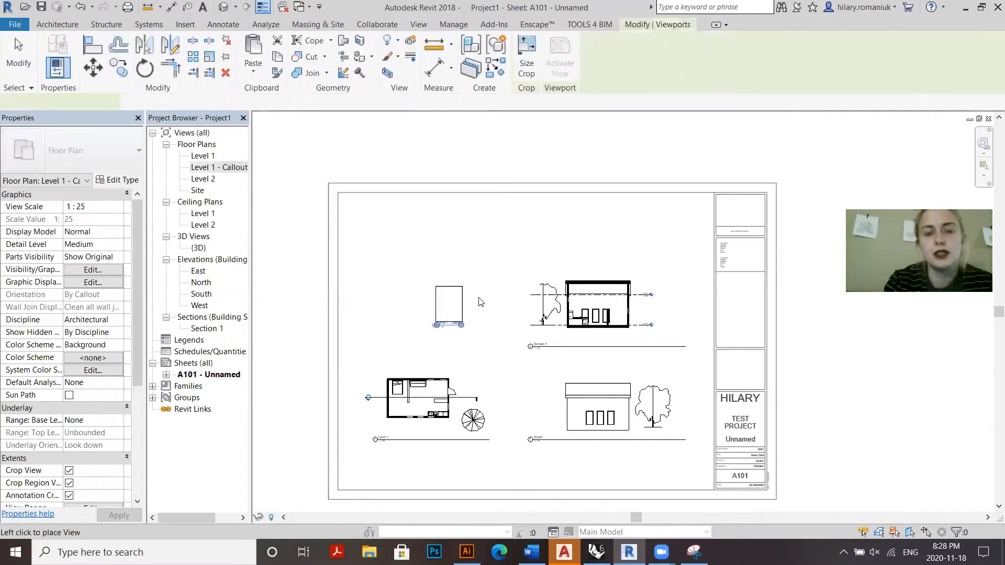
{"action": "left_click", "coordinate": [439, 311]}
{"action": "left_click", "coordinate": [431, 338]}
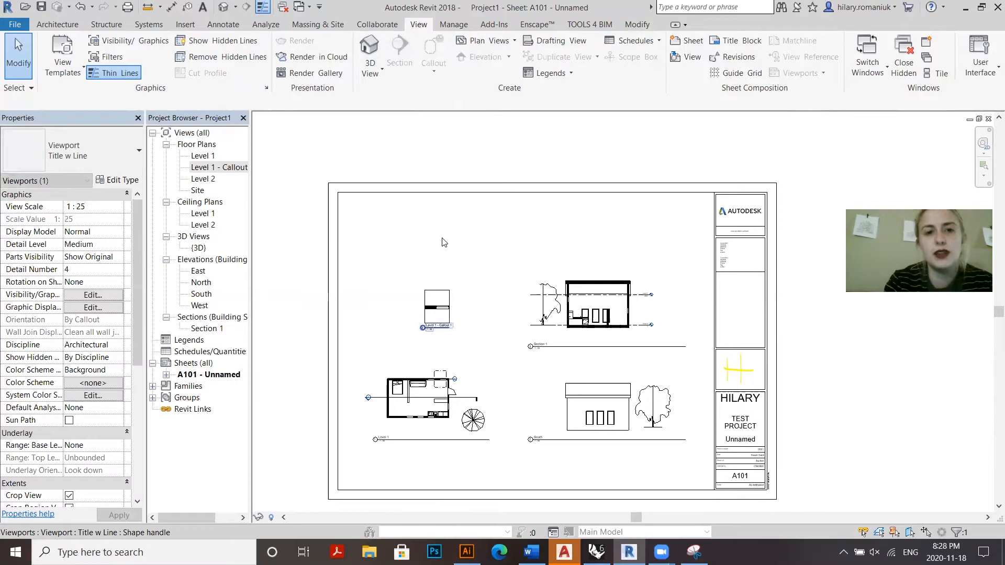
Set the view scale of the Level 1 - Callout 1 viewport to 1:10.
{"action": "scroll", "coordinate": [432, 343], "scroll_direction": "up", "scroll_amount": 3}
{"action": "left_click", "coordinate": [459, 258]}
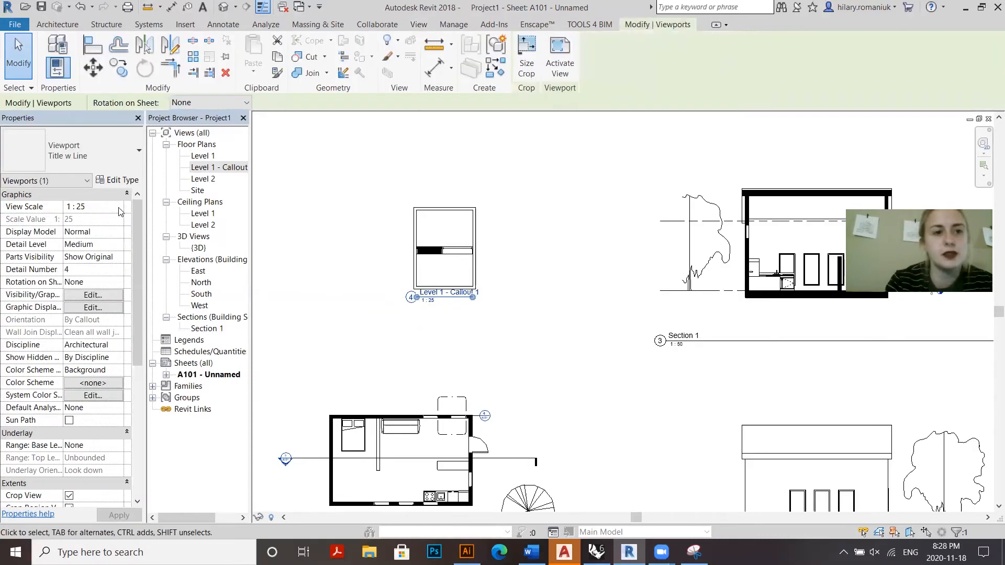
{"action": "left_click", "coordinate": [116, 208]}
{"action": "left_click", "coordinate": [86, 251]}
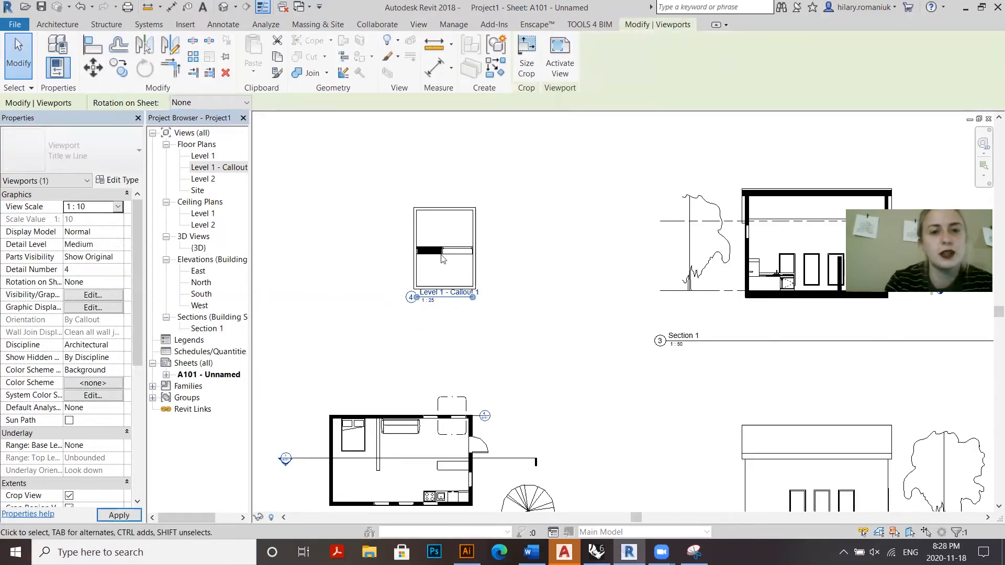
Align the callout viewport and its title above the Level 1 plan, and extend its title line to match the plan's.
{"action": "scroll", "coordinate": [442, 251], "scroll_direction": "down", "scroll_amount": 2}
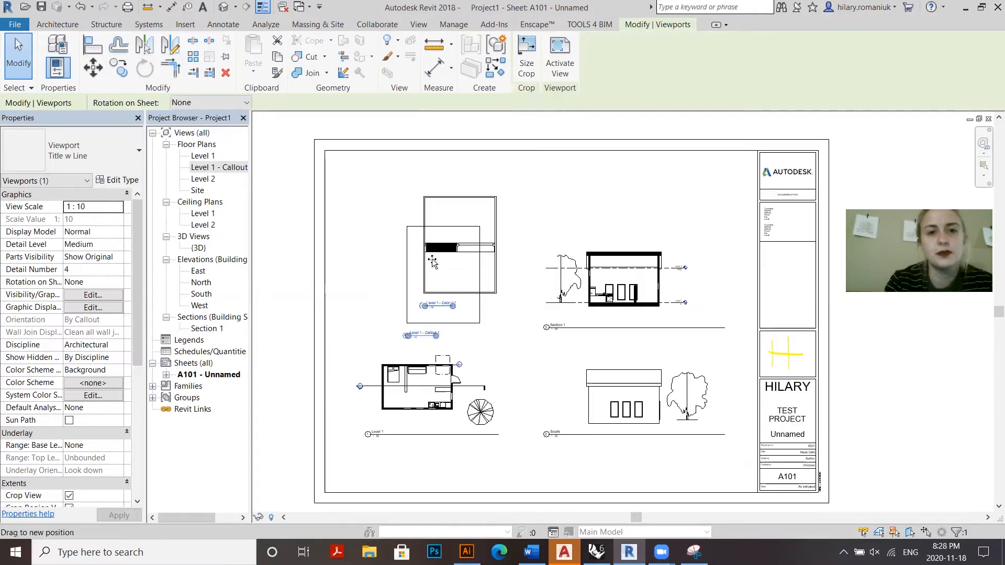
{"action": "left_click_drag", "start_coordinate": [402, 255], "coordinate": [393, 256]}
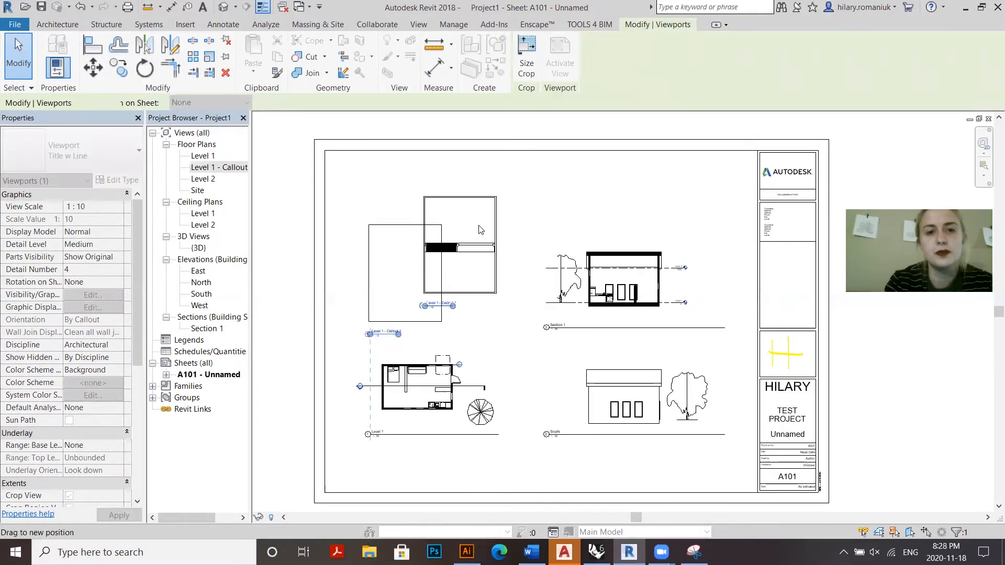
{"action": "left_click_drag", "start_coordinate": [423, 310], "coordinate": [423, 309]}
{"action": "left_click", "coordinate": [282, 333]}
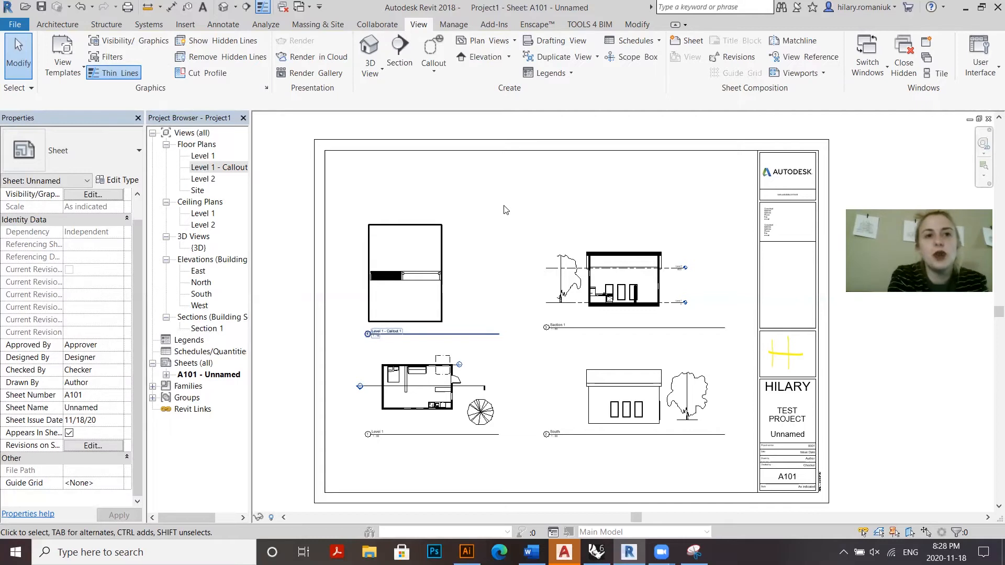
Activate the Section 1 view and add an aligned dimension above the roof between the inner faces of the two outer walls.
{"action": "left_click", "coordinate": [215, 30]}
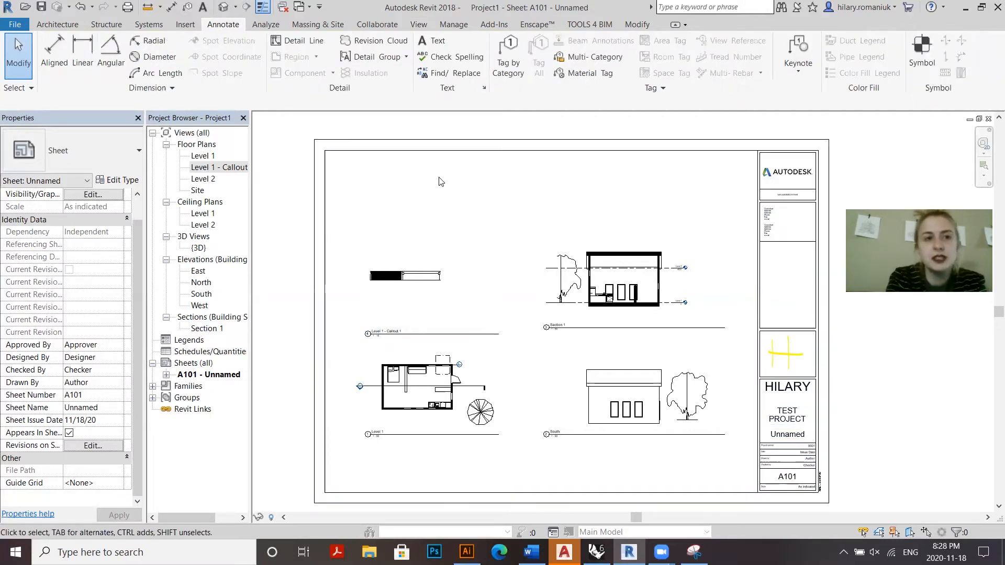
{"action": "scroll", "coordinate": [669, 296], "scroll_direction": "up", "scroll_amount": 4}
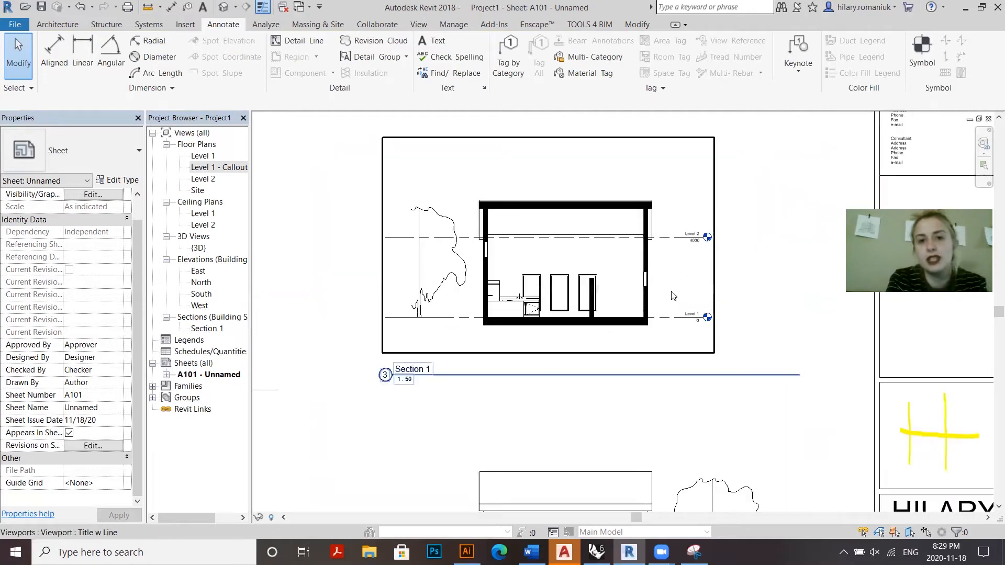
{"action": "double_click", "coordinate": [672, 295]}
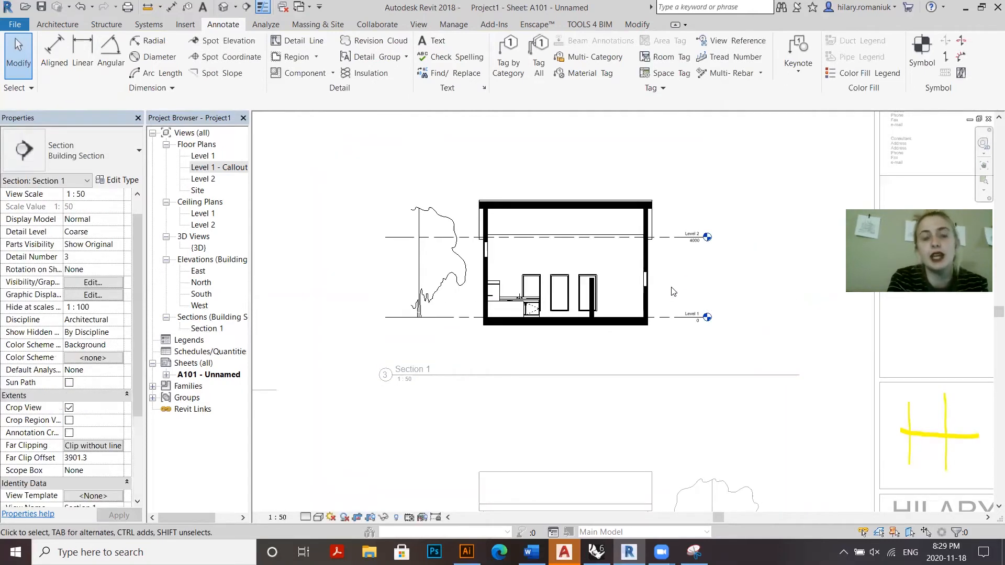
{"action": "left_click", "coordinate": [55, 52]}
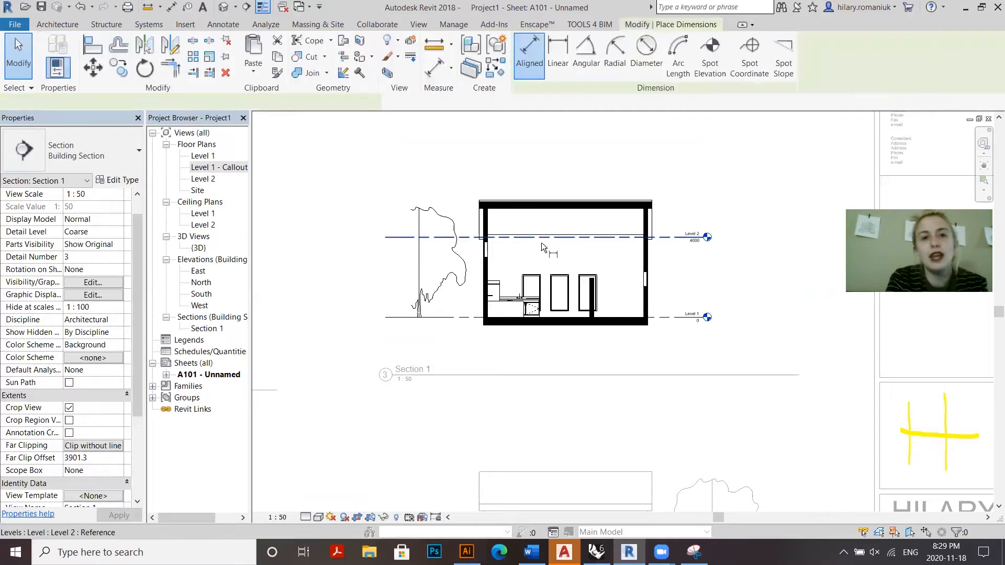
{"action": "scroll", "coordinate": [490, 228], "scroll_direction": "up", "scroll_amount": 1}
{"action": "scroll", "coordinate": [487, 223], "scroll_direction": "up", "scroll_amount": 2}
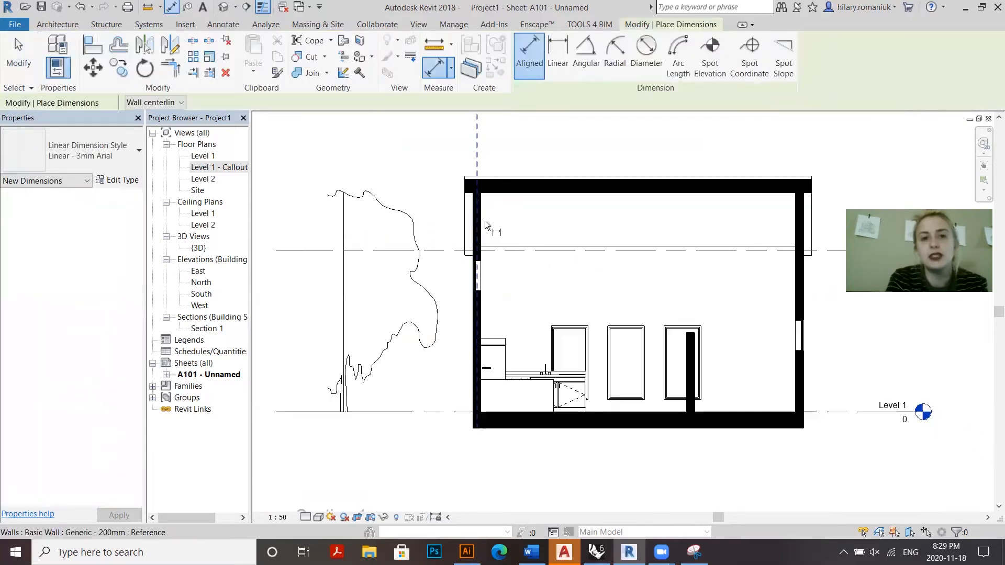
{"action": "left_click", "coordinate": [477, 247]}
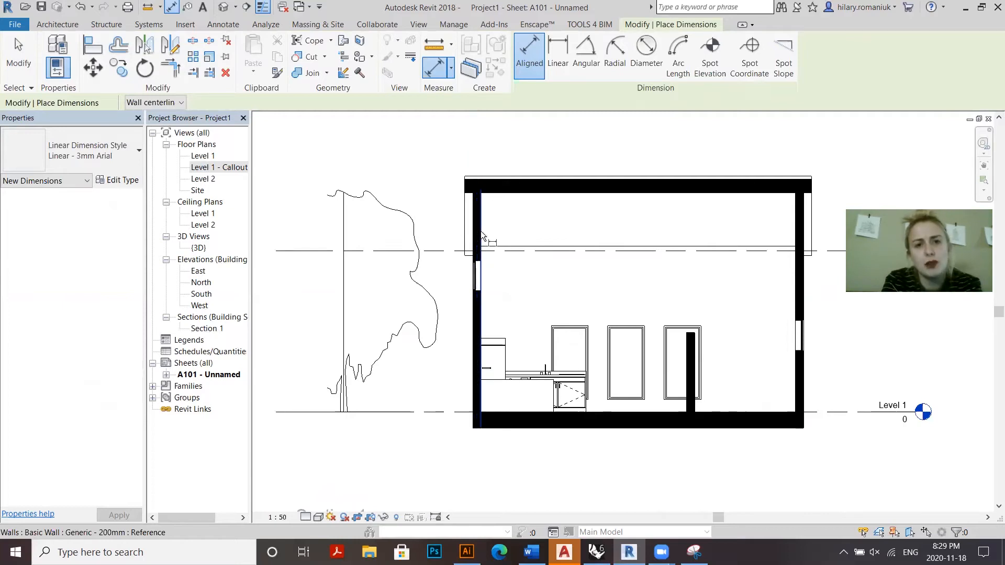
{"action": "left_click", "coordinate": [794, 228]}
{"action": "left_click", "coordinate": [644, 141]}
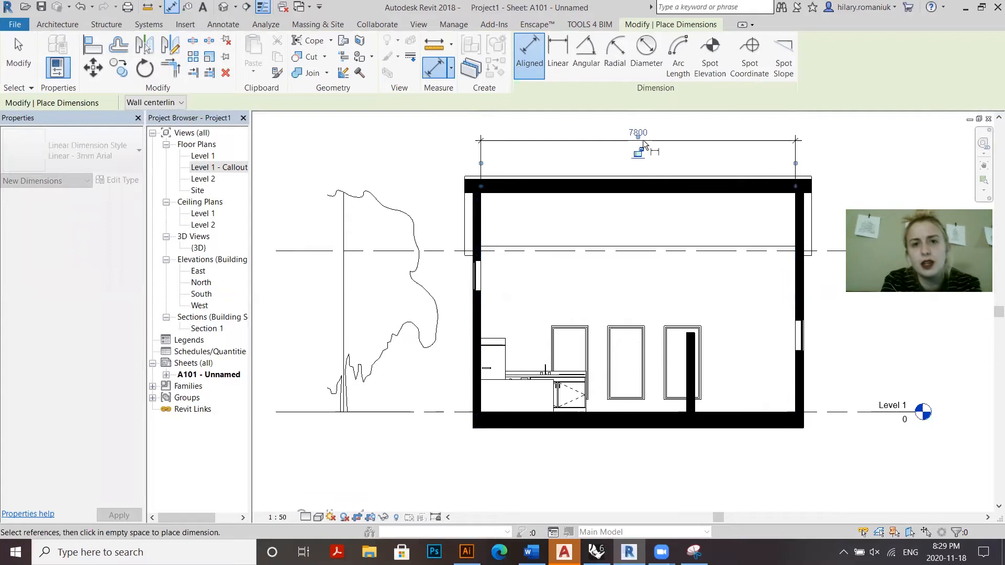
{"action": "key", "text": "Escape"}
{"action": "key", "text": "Escape"}
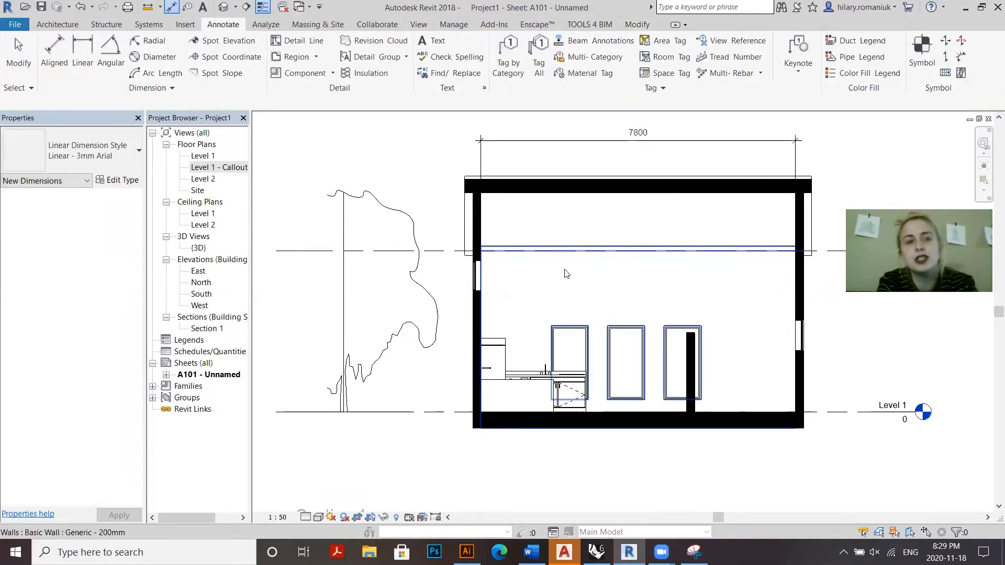
{"action": "key", "text": "Escape"}
Examine the linear dimension styles and type properties available for the section's width dimension, and return to the sheet.
{"action": "left_click", "coordinate": [627, 144]}
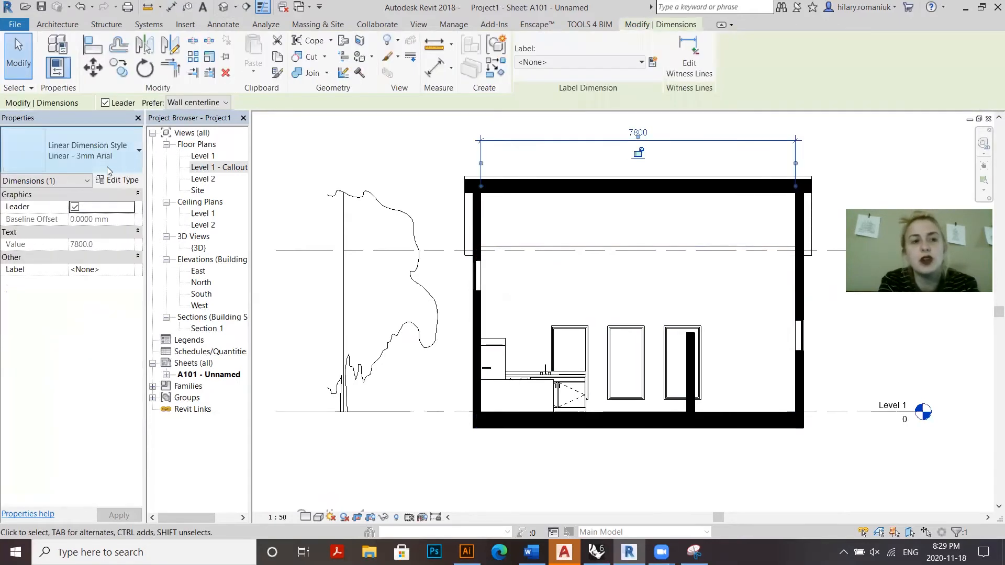
{"action": "left_click", "coordinate": [109, 166]}
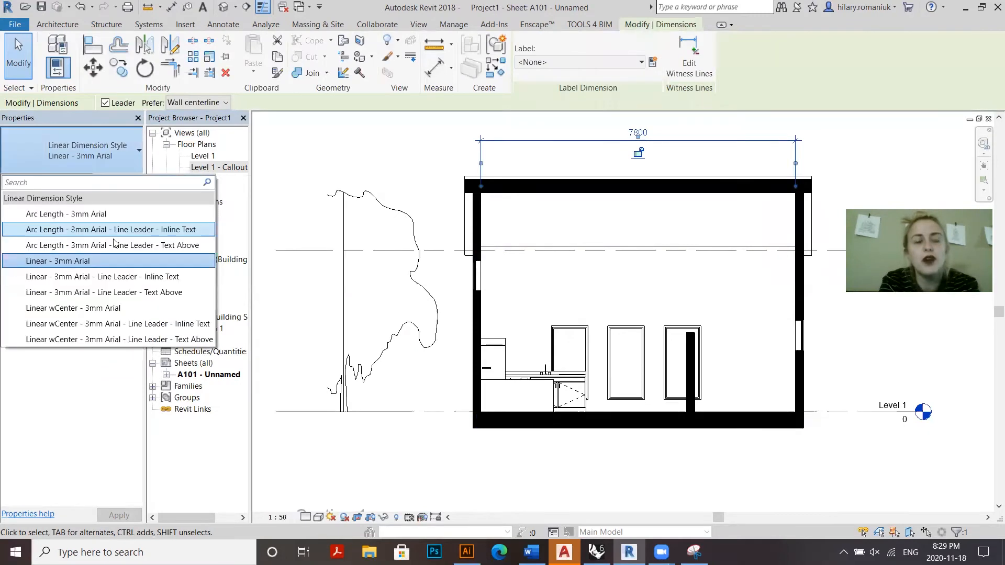
{"action": "left_click", "coordinate": [113, 163]}
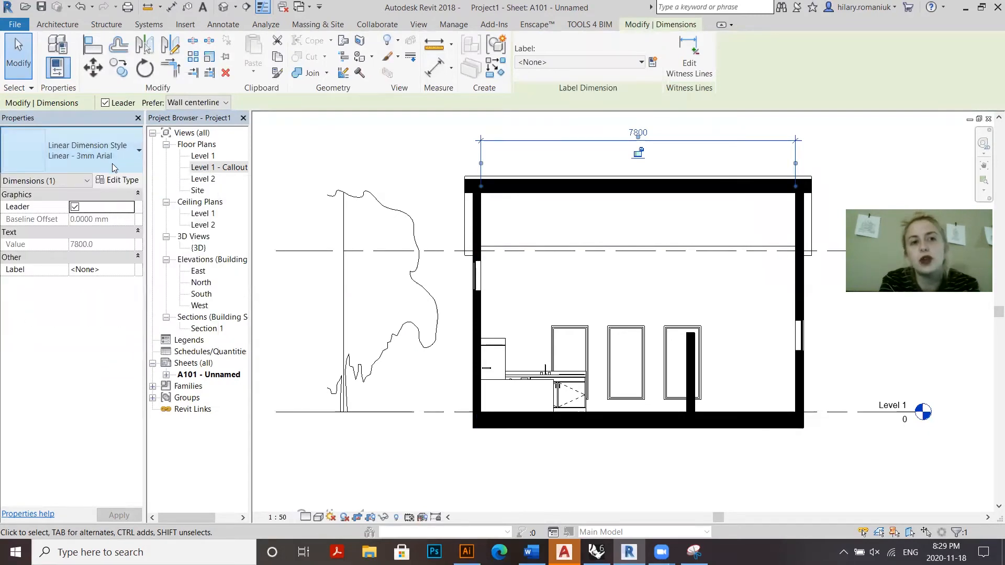
{"action": "left_click", "coordinate": [113, 164]}
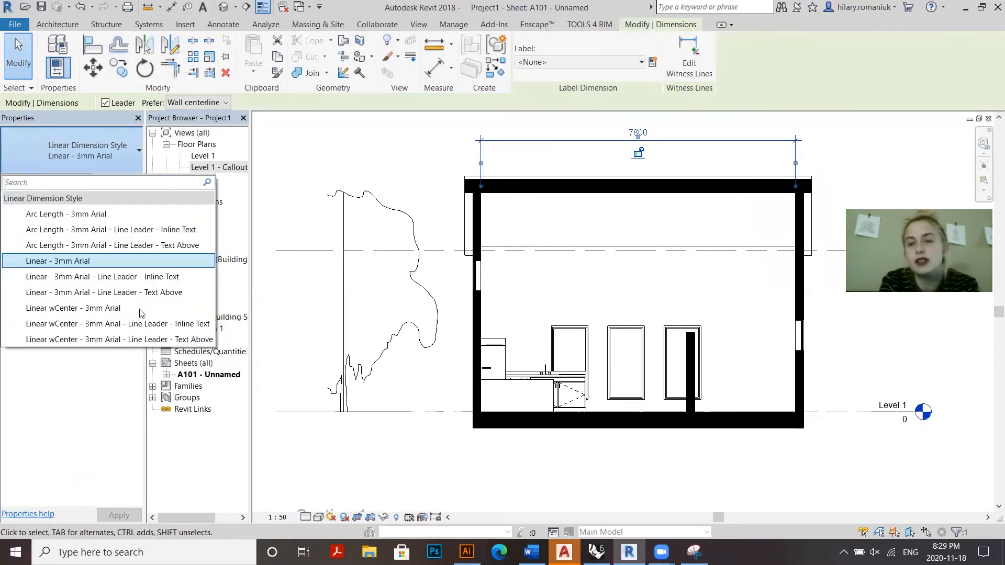
{"action": "left_click", "coordinate": [109, 172]}
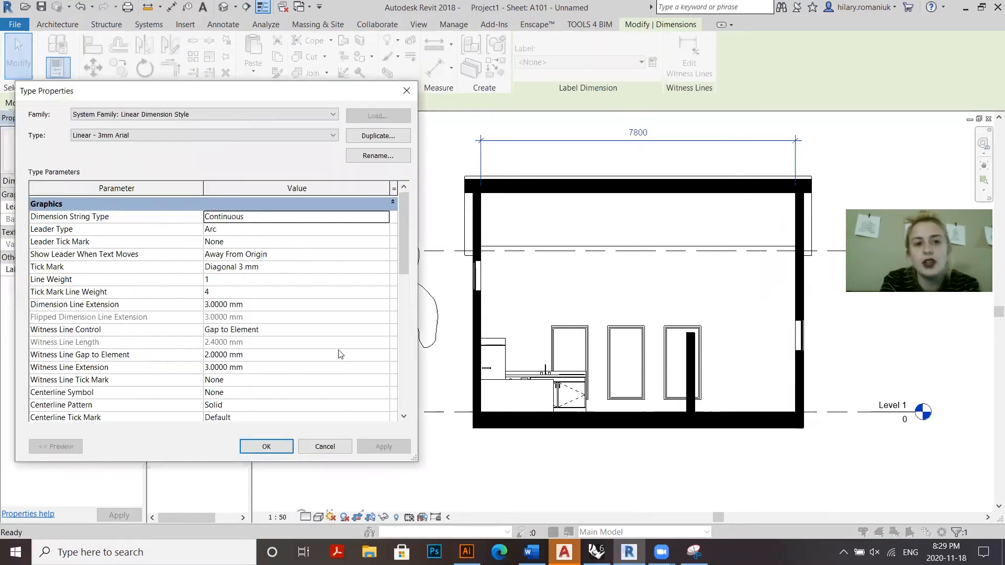
{"action": "left_click", "coordinate": [267, 447]}
{"action": "scroll", "coordinate": [683, 219], "scroll_direction": "down", "scroll_amount": 5}
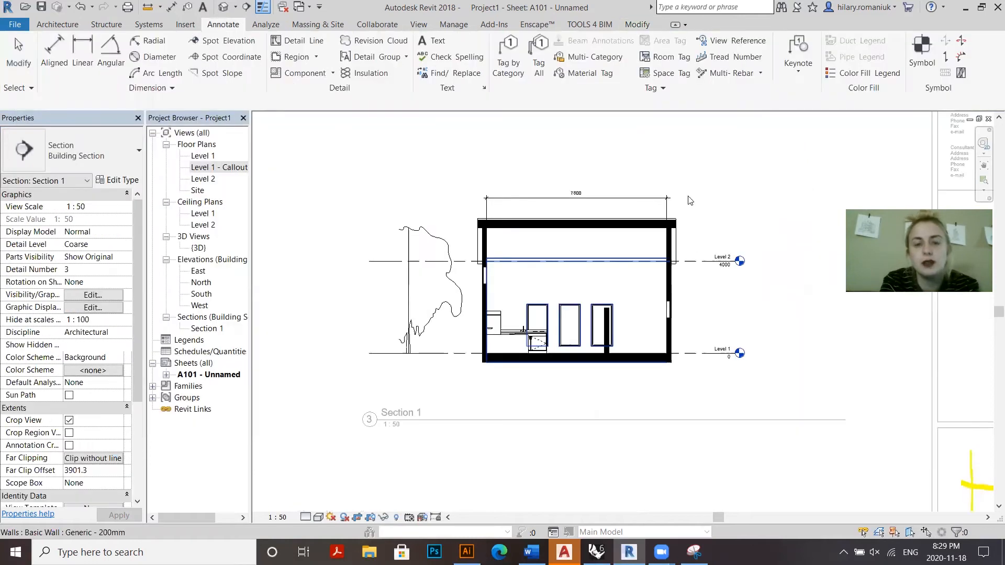
{"action": "double_click", "coordinate": [684, 196]}
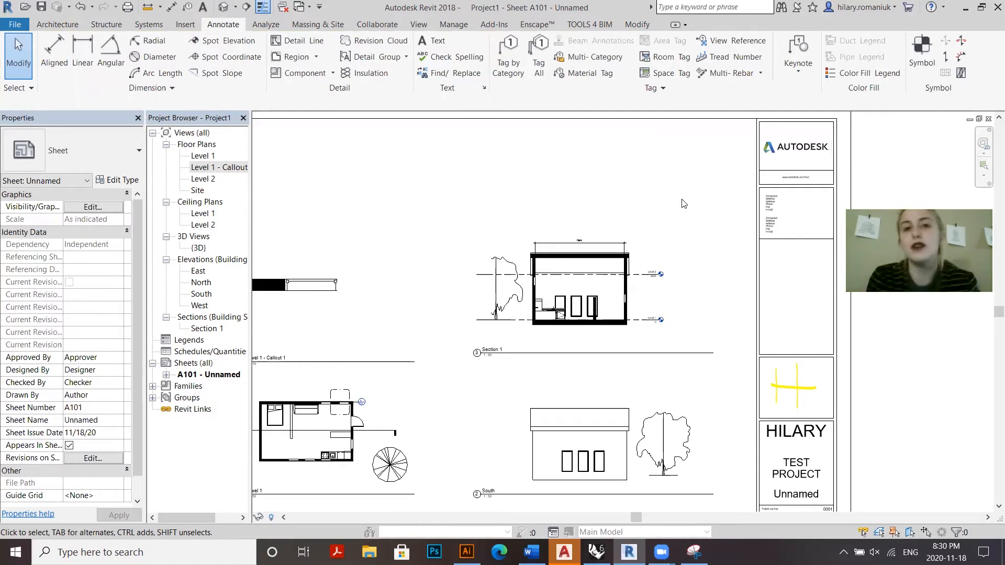
Activate the Level 1 - Callout 1 view and override all model categories' cut pattern with a white solid fill.
{"action": "scroll", "coordinate": [651, 374], "scroll_direction": "down", "scroll_amount": 2}
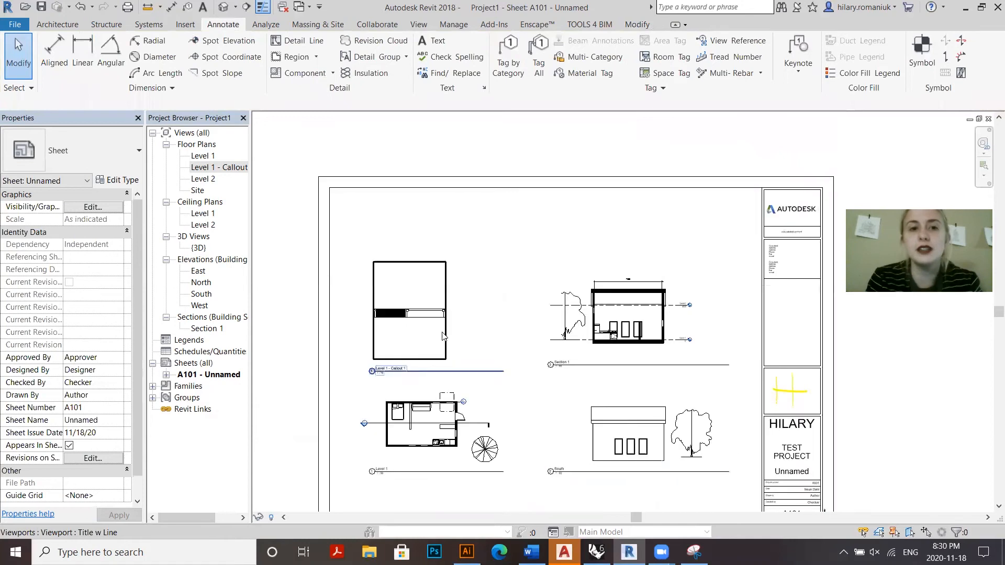
{"action": "left_click", "coordinate": [427, 321]}
{"action": "scroll", "coordinate": [426, 321], "scroll_direction": "up", "scroll_amount": 3}
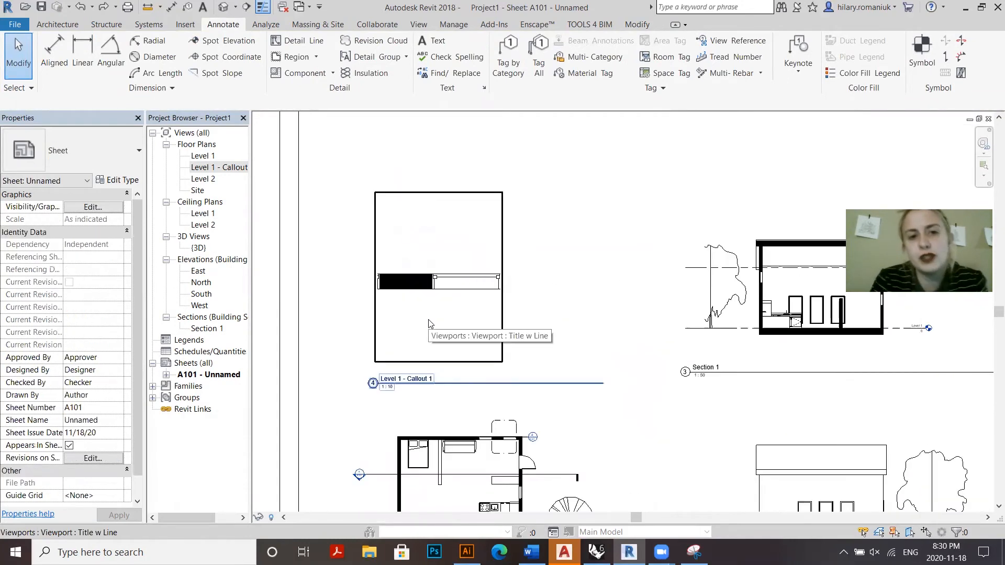
{"action": "double_click", "coordinate": [406, 315]}
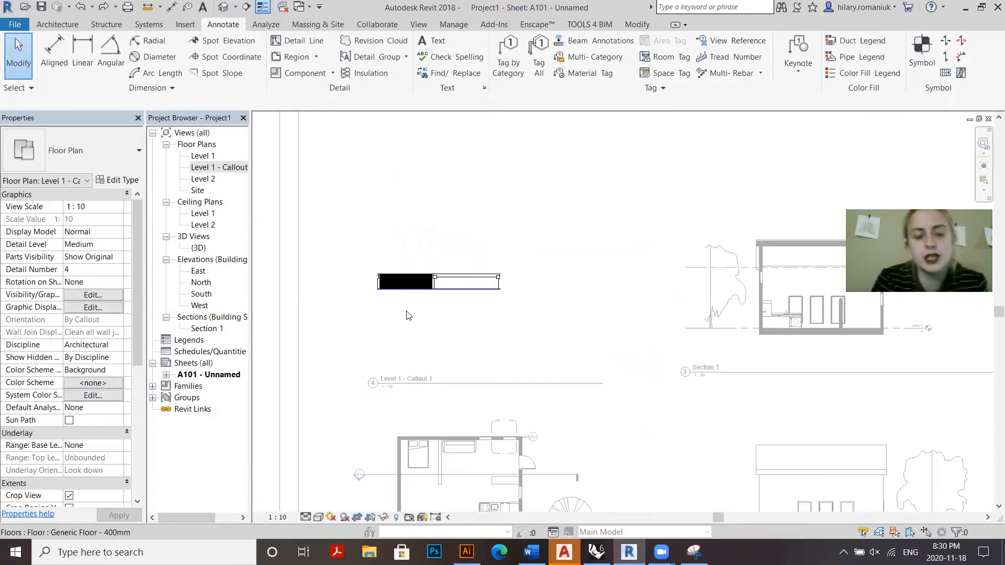
{"action": "key", "text": "v"}
{"action": "key", "text": "g"}
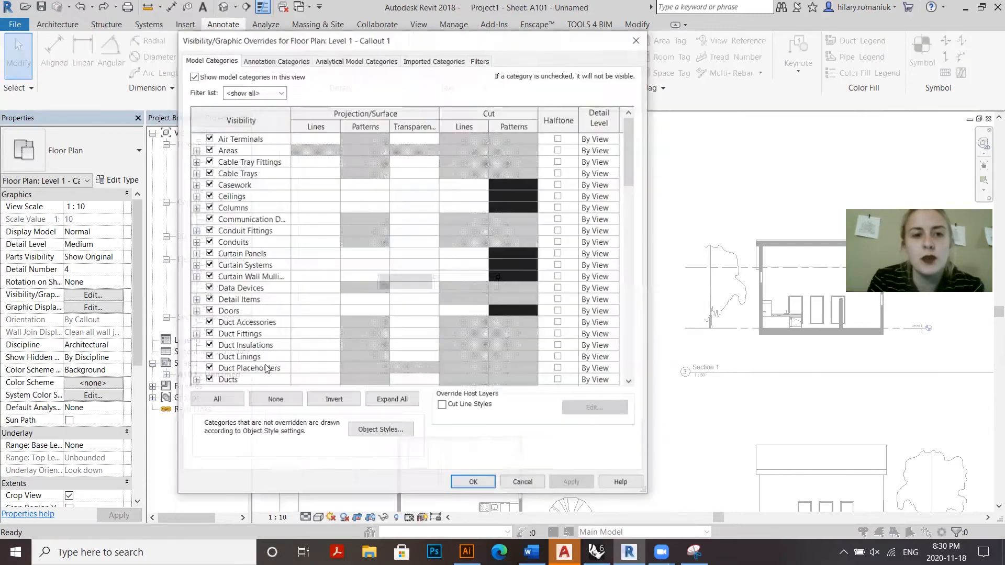
{"action": "left_click", "coordinate": [220, 399]}
{"action": "left_click", "coordinate": [514, 278]}
{"action": "left_click", "coordinate": [514, 276]}
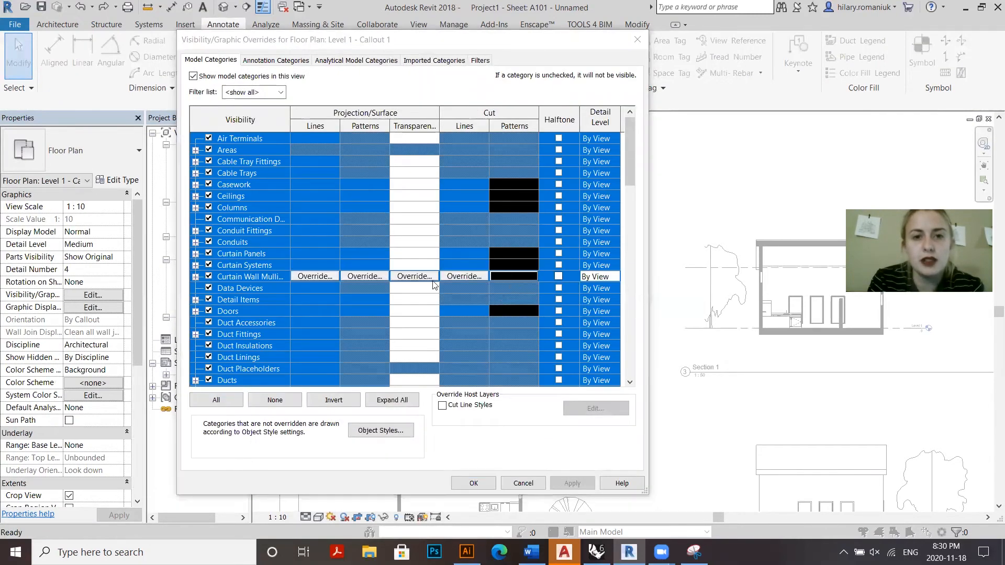
{"action": "left_click", "coordinate": [393, 271]}
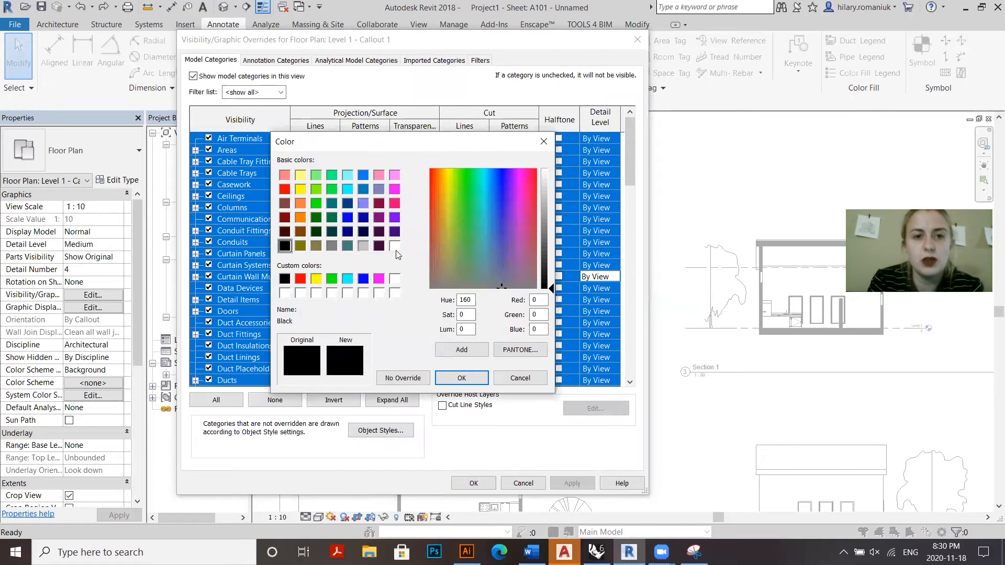
{"action": "left_click", "coordinate": [395, 249]}
{"action": "left_click", "coordinate": [442, 381]}
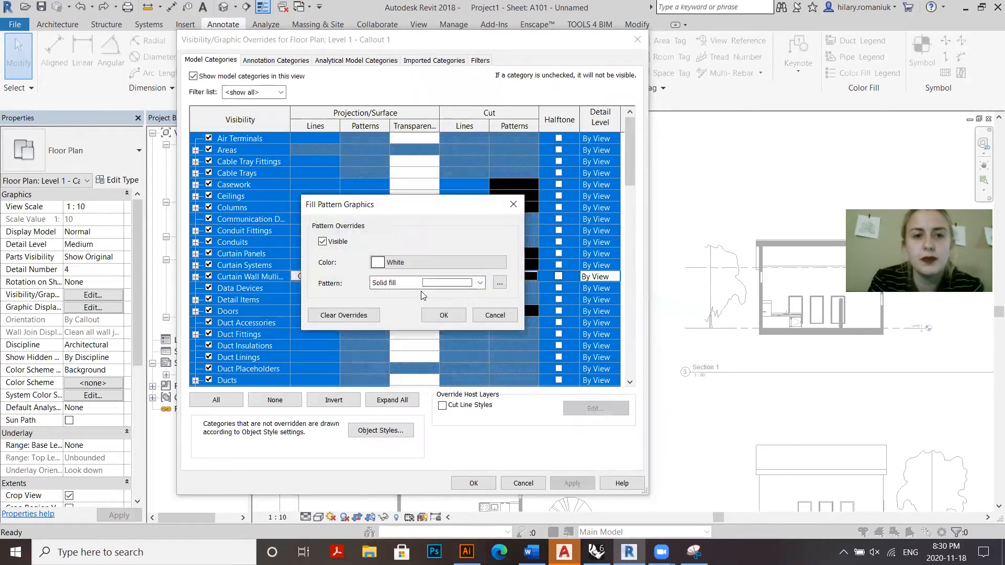
{"action": "left_click", "coordinate": [443, 315]}
{"action": "left_click", "coordinate": [474, 483]}
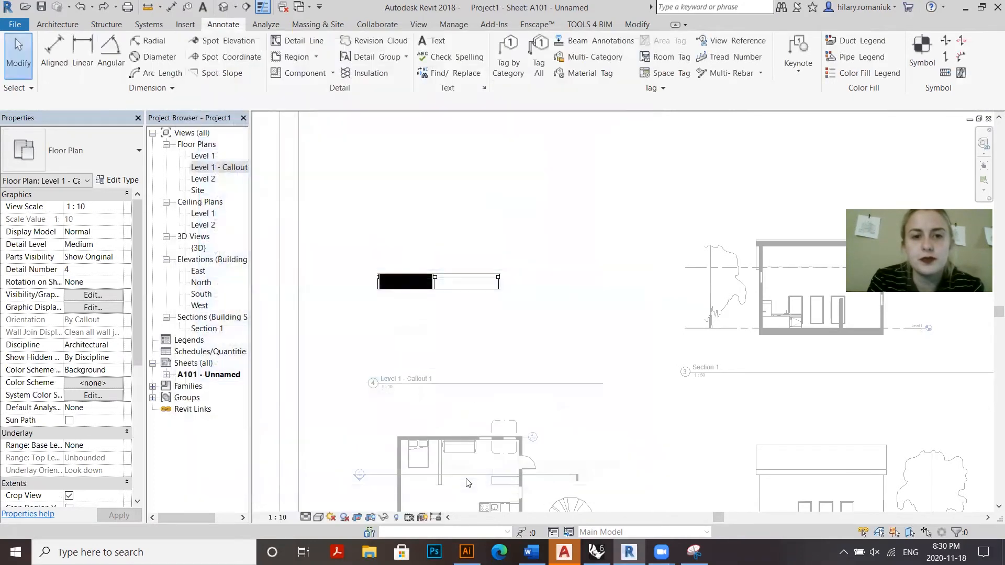
Draw two horizontal detail lines about 685 mm long and 80 mm apart across the left wall segment in the callout.
{"action": "scroll", "coordinate": [403, 254], "scroll_direction": "up", "scroll_amount": 3}
{"action": "scroll", "coordinate": [454, 317], "scroll_direction": "down", "scroll_amount": 2}
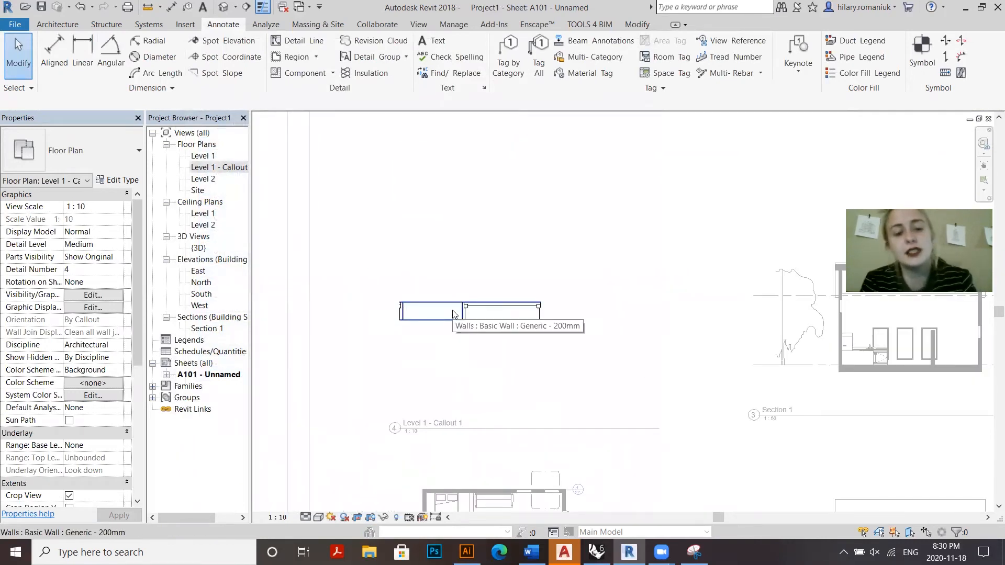
{"action": "key", "text": "d"}
{"action": "key", "text": "l"}
{"action": "scroll", "coordinate": [400, 307], "scroll_direction": "up", "scroll_amount": 4}
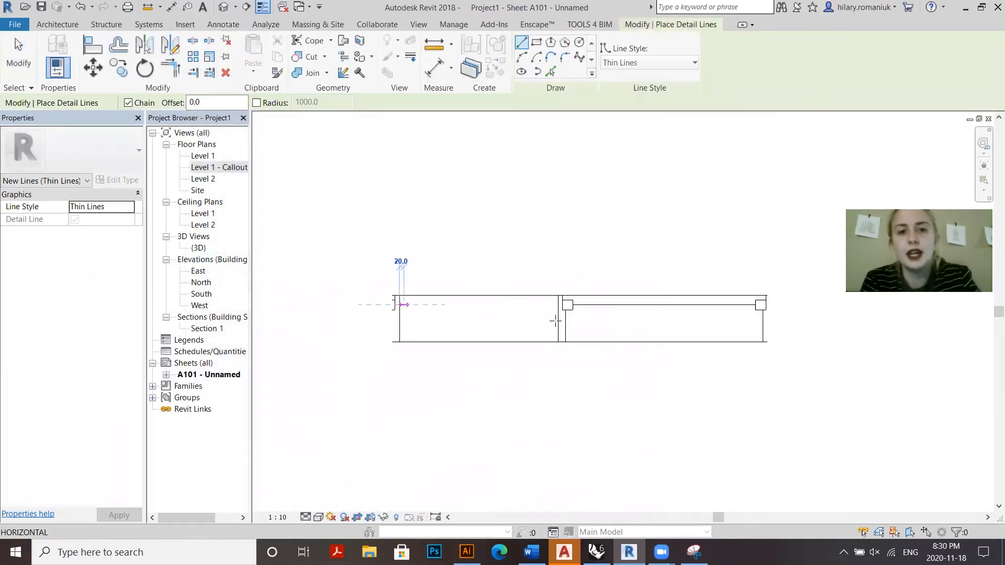
{"action": "left_click", "coordinate": [559, 303]}
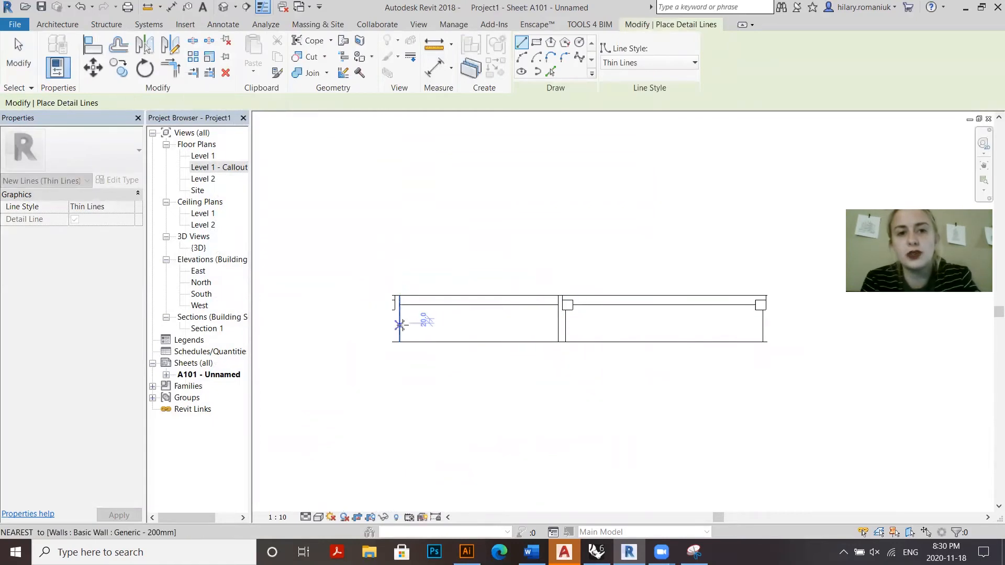
{"action": "left_click", "coordinate": [401, 324]}
{"action": "left_click", "coordinate": [559, 324]}
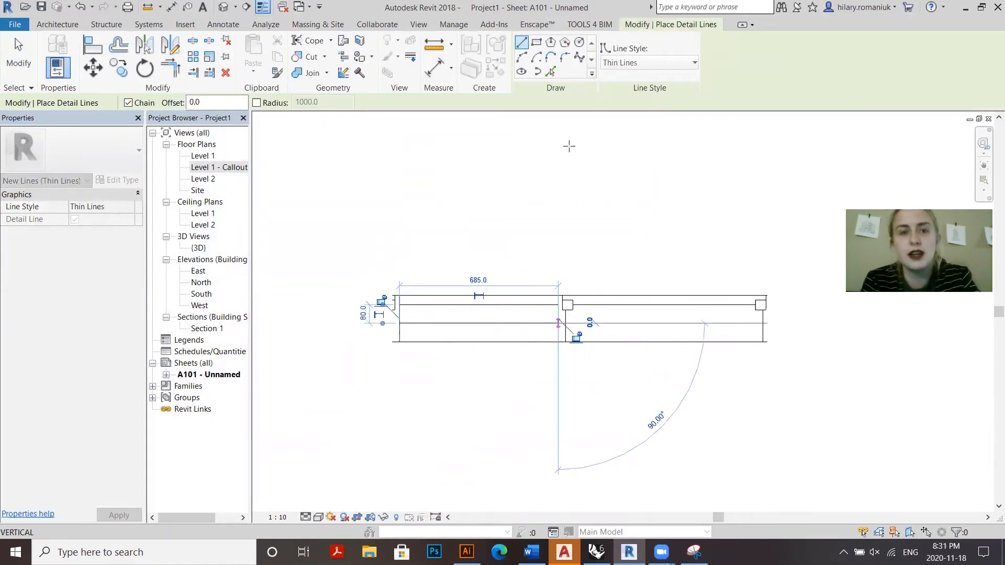
{"action": "left_click", "coordinate": [216, 27]}
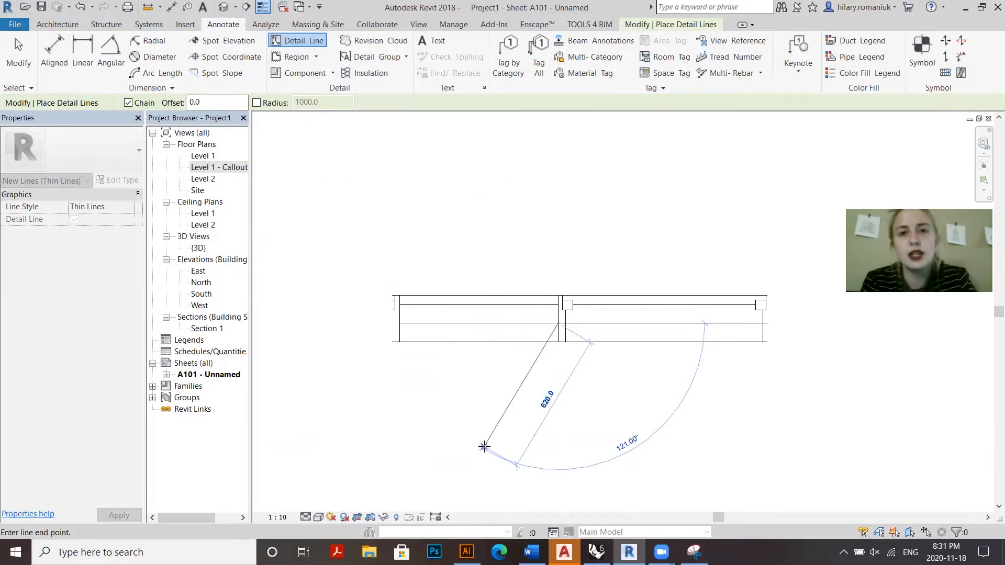
{"action": "key", "text": "Escape"}
{"action": "key", "text": "Escape"}
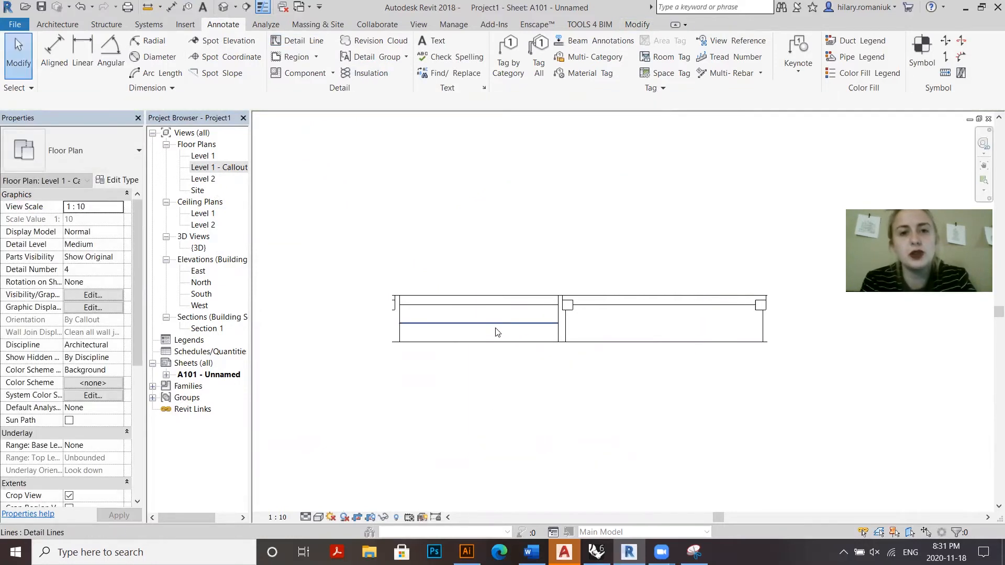
Set the lower detail line's style to Wide Lines and deactivate the callout view to return to the sheet.
{"action": "left_click", "coordinate": [496, 324]}
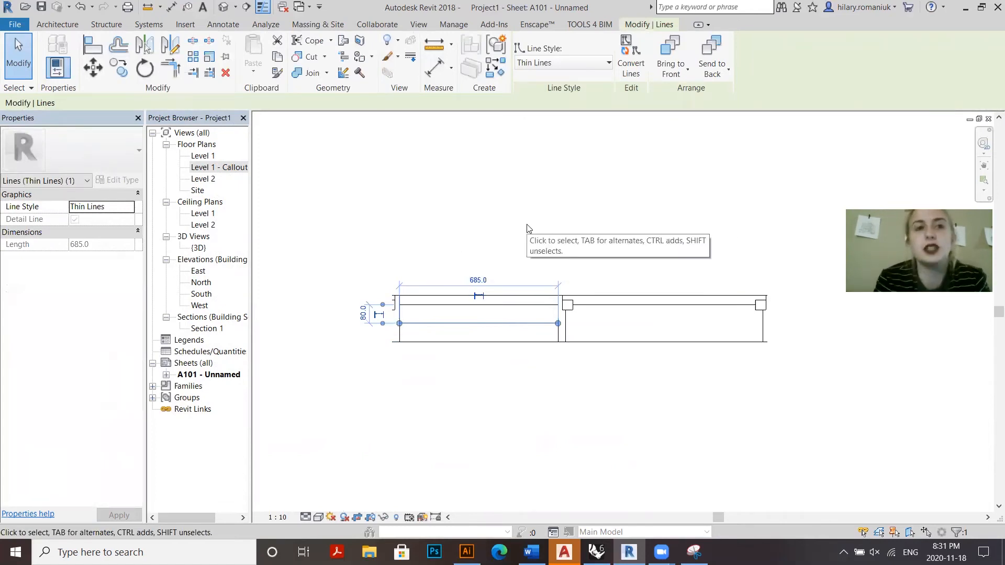
{"action": "left_click", "coordinate": [560, 65]}
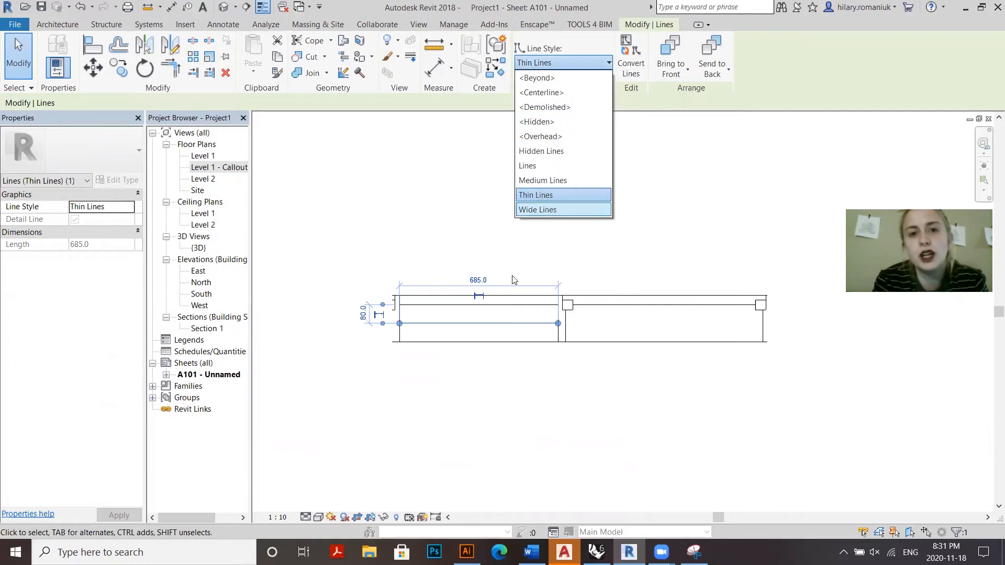
{"action": "left_click", "coordinate": [454, 256]}
{"action": "key", "text": "Escape"}
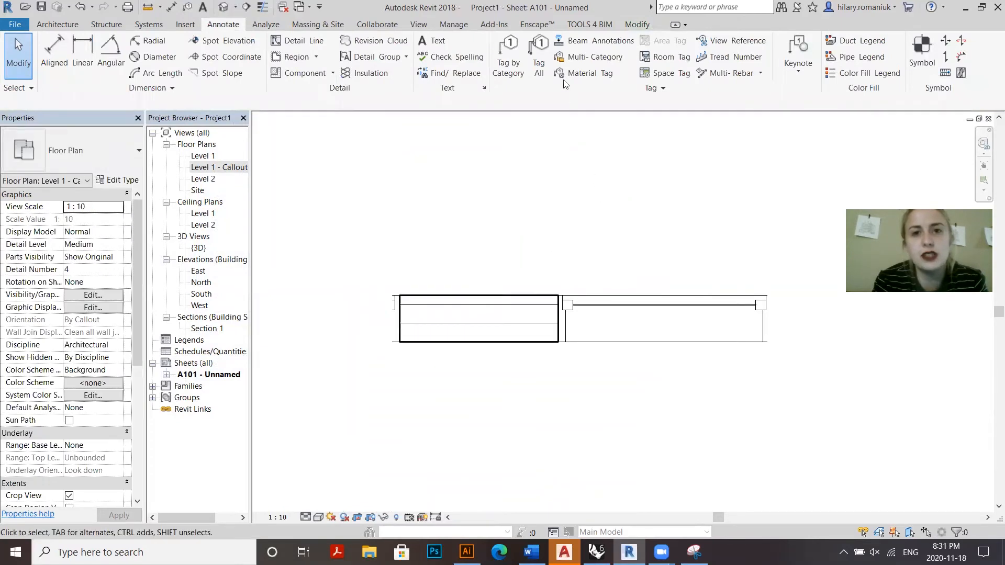
{"action": "left_click", "coordinate": [502, 329]}
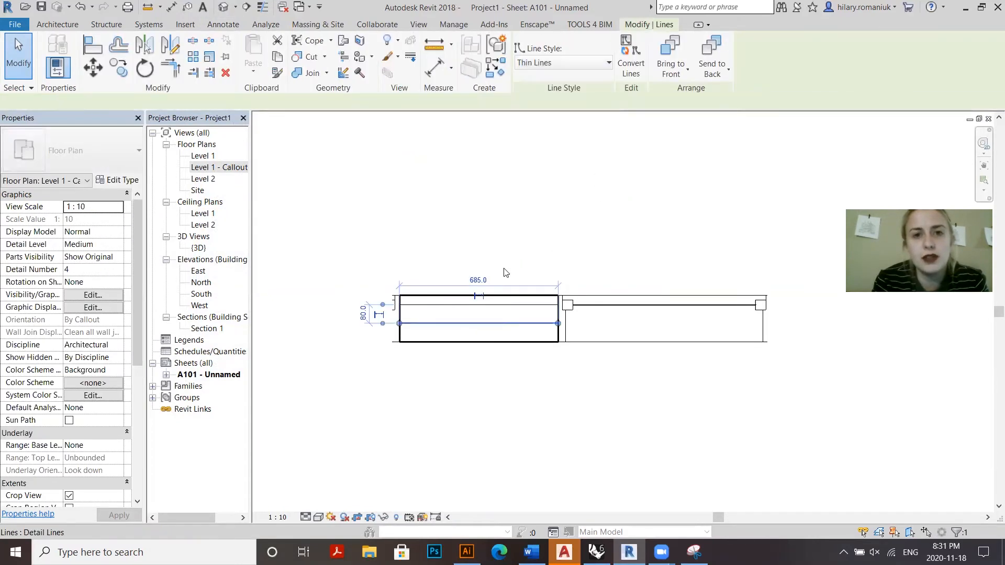
{"action": "left_click", "coordinate": [537, 64]}
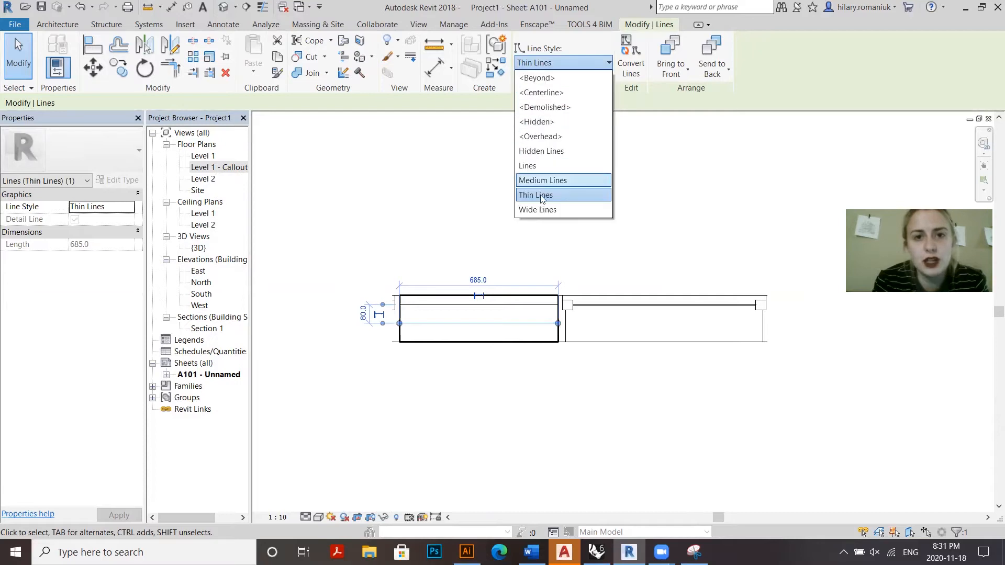
{"action": "left_click", "coordinate": [537, 210]}
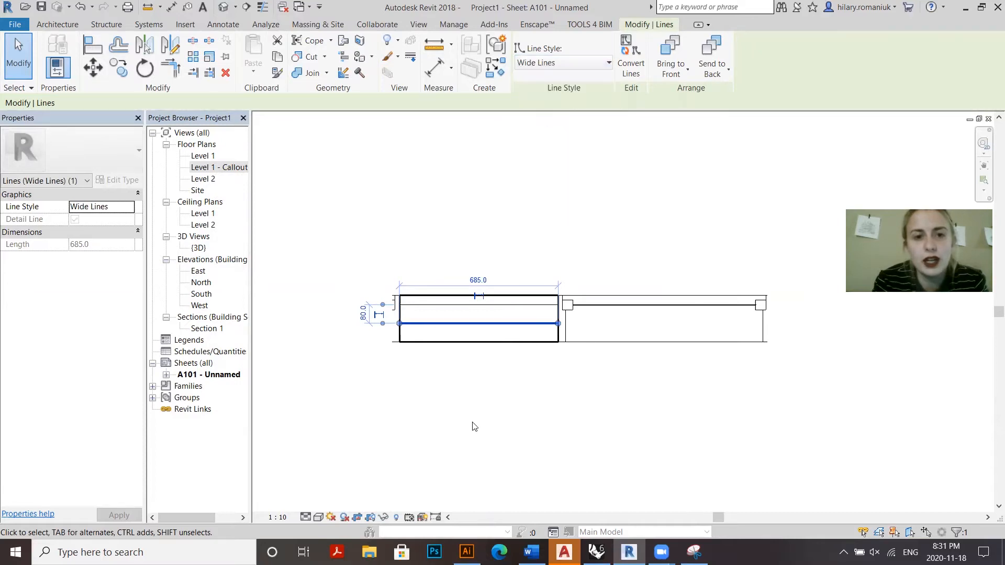
{"action": "left_click", "coordinate": [414, 341]}
{"action": "scroll", "coordinate": [412, 340], "scroll_direction": "up", "scroll_amount": 2}
{"action": "left_click", "coordinate": [453, 167]}
{"action": "scroll", "coordinate": [429, 314], "scroll_direction": "down", "scroll_amount": 2}
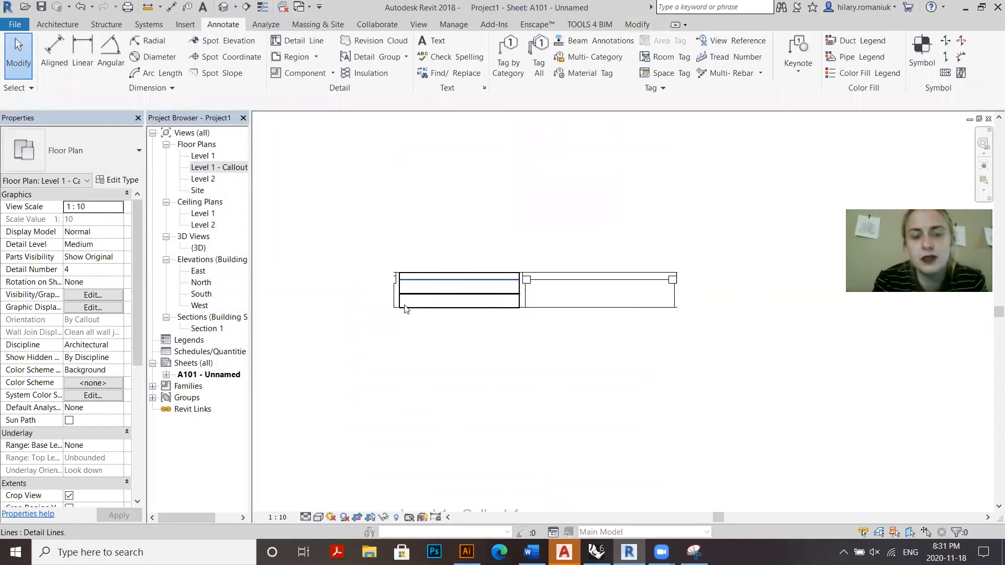
{"action": "double_click", "coordinate": [415, 326]}
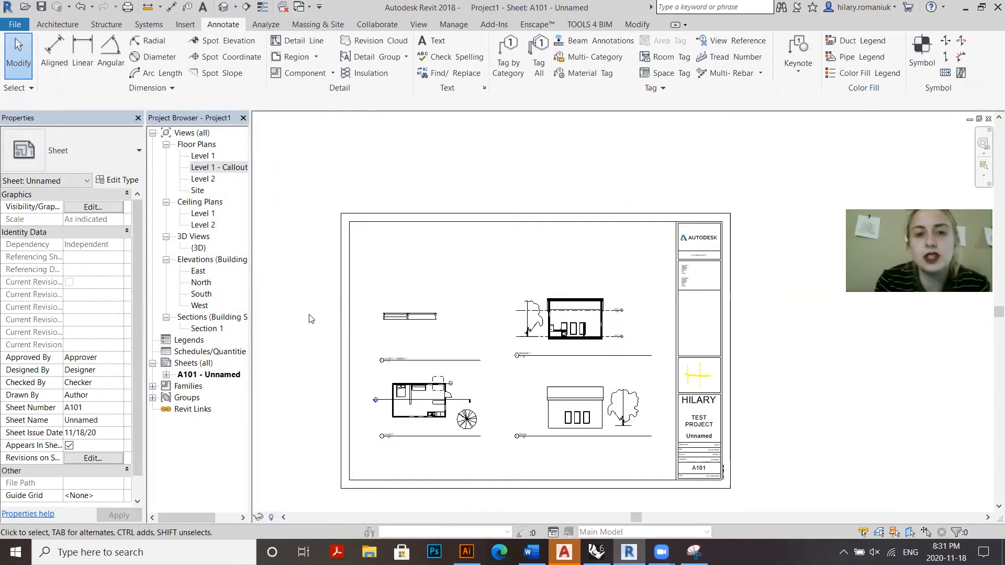
Place the {3D} view on the sheet above the callout view and shift its viewport slightly left.
{"action": "scroll", "coordinate": [297, 261], "scroll_direction": "up", "scroll_amount": 1}
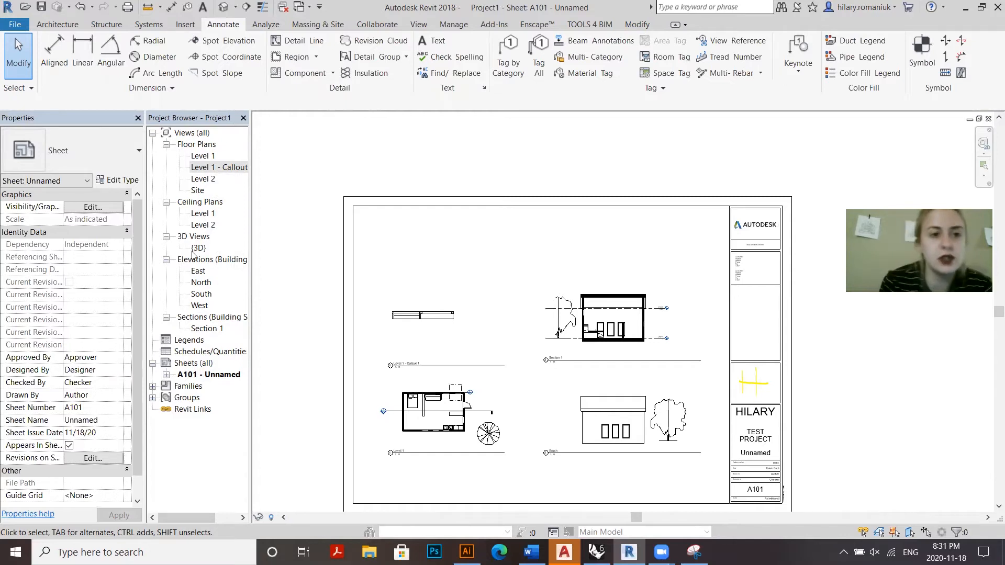
{"action": "left_click_drag", "start_coordinate": [199, 248], "coordinate": [464, 254]}
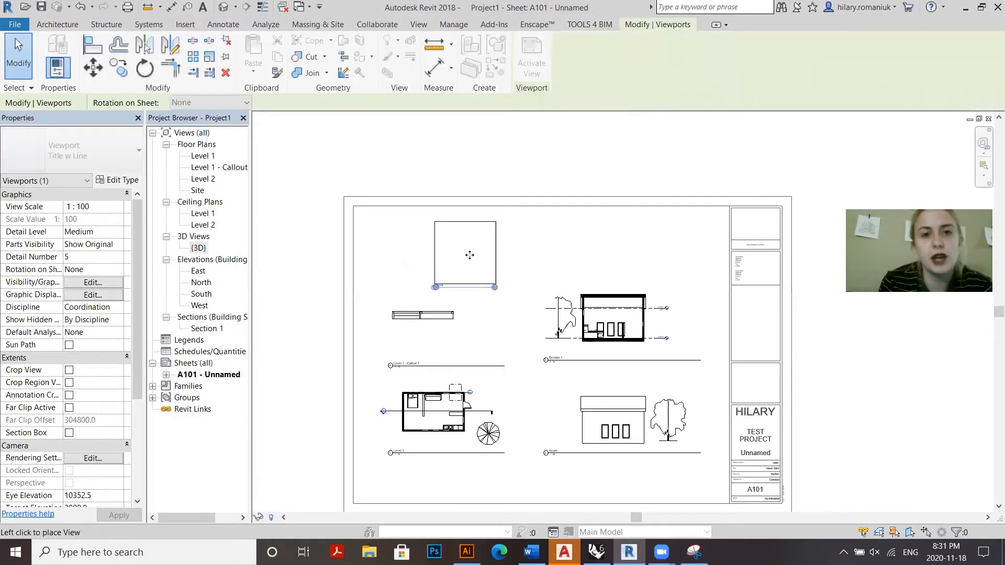
{"action": "left_click", "coordinate": [469, 255]}
{"action": "scroll", "coordinate": [467, 255], "scroll_direction": "up", "scroll_amount": 3}
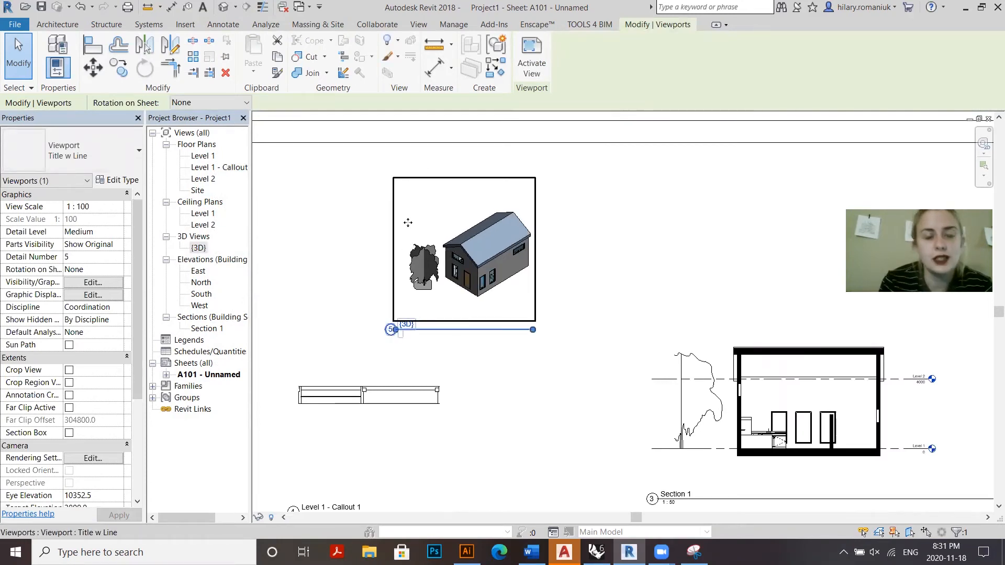
{"action": "left_click_drag", "start_coordinate": [408, 222], "coordinate": [400, 221]}
Activate the {3D} view, set its visual style to Hidden Line, and return to the sheet.
{"action": "double_click", "coordinate": [400, 228]}
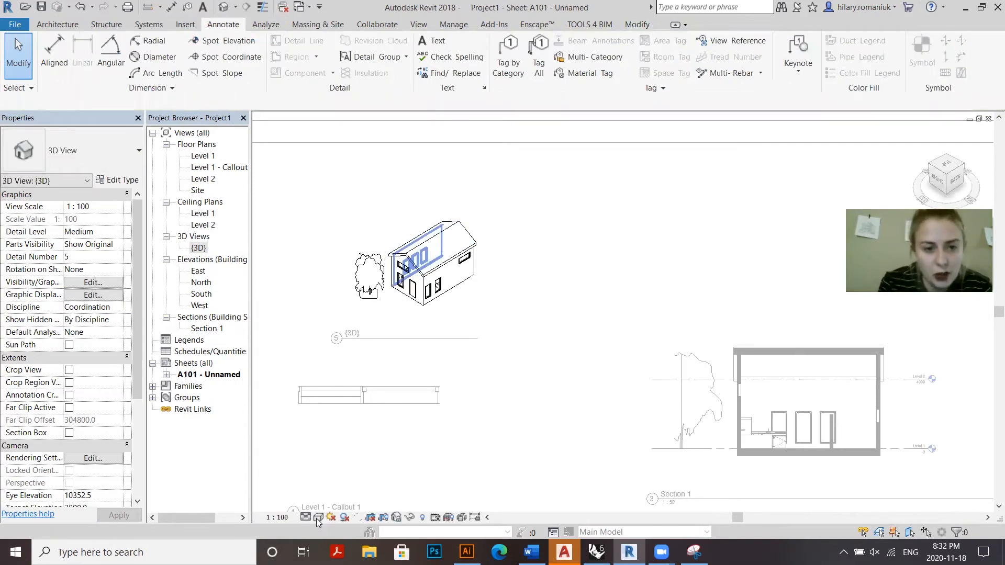
{"action": "left_click", "coordinate": [317, 518]}
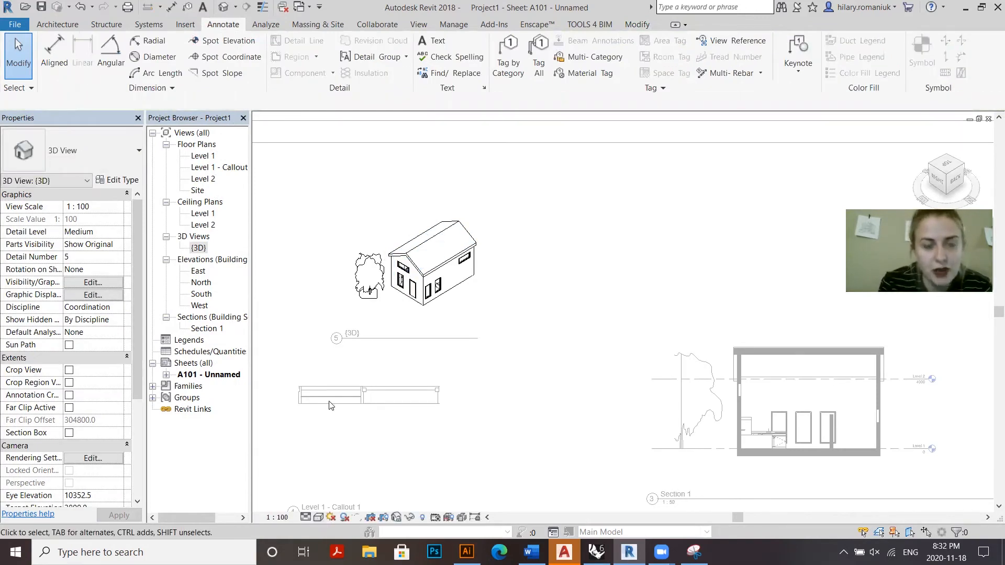
{"action": "double_click", "coordinate": [567, 200]}
{"action": "scroll", "coordinate": [600, 226], "scroll_direction": "down", "scroll_amount": 3}
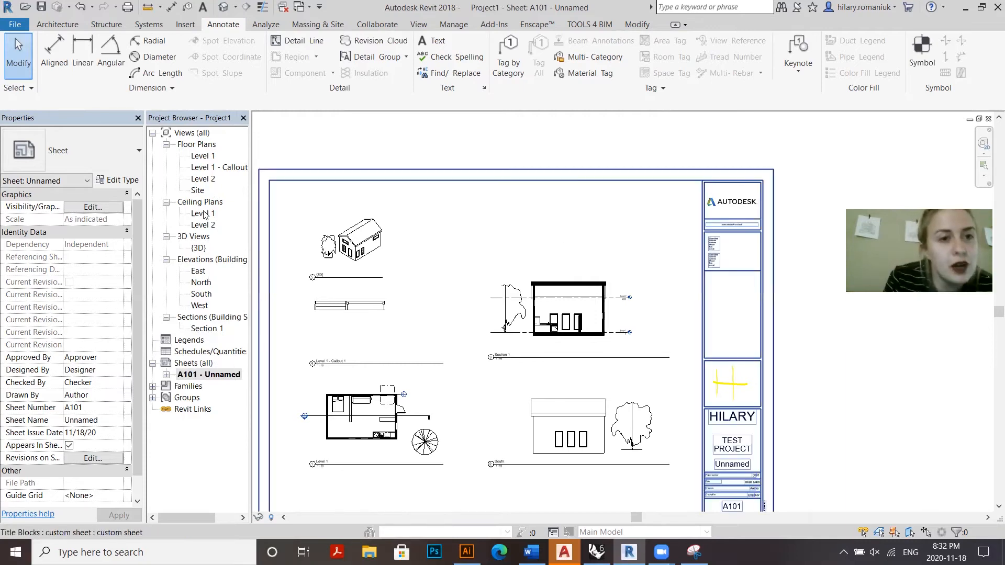
In the Site plan, place a perspective camera 1750 mm above Level 1 inside the house, aimed through the kitchen toward the lower right.
{"action": "double_click", "coordinate": [200, 191]}
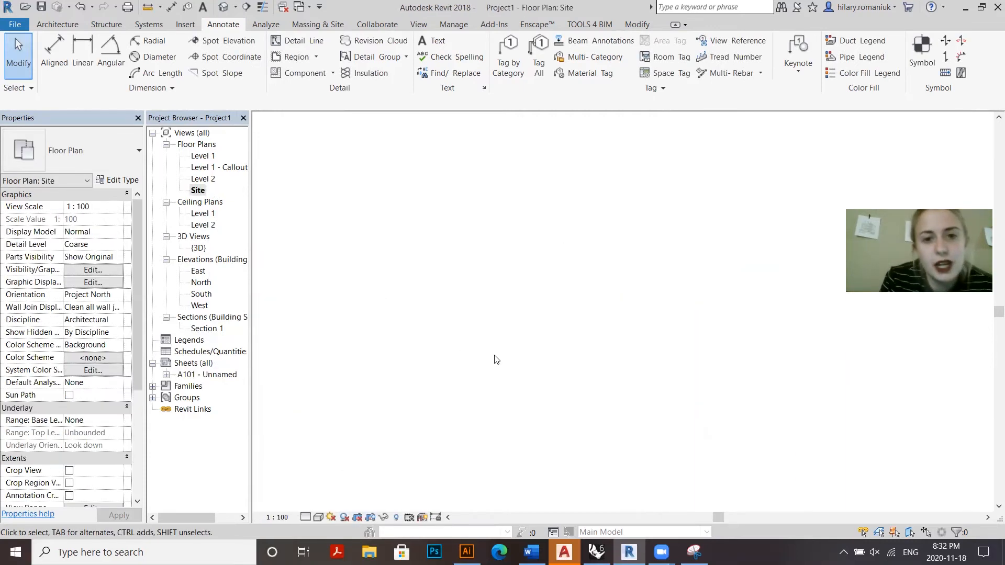
{"action": "scroll", "coordinate": [474, 210], "scroll_direction": "up", "scroll_amount": 3}
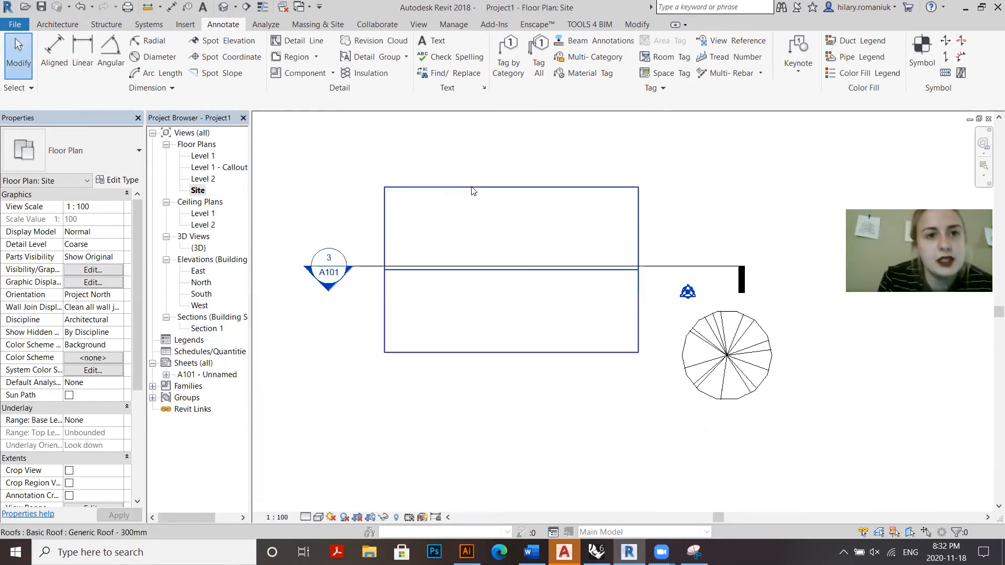
{"action": "left_click", "coordinate": [420, 24]}
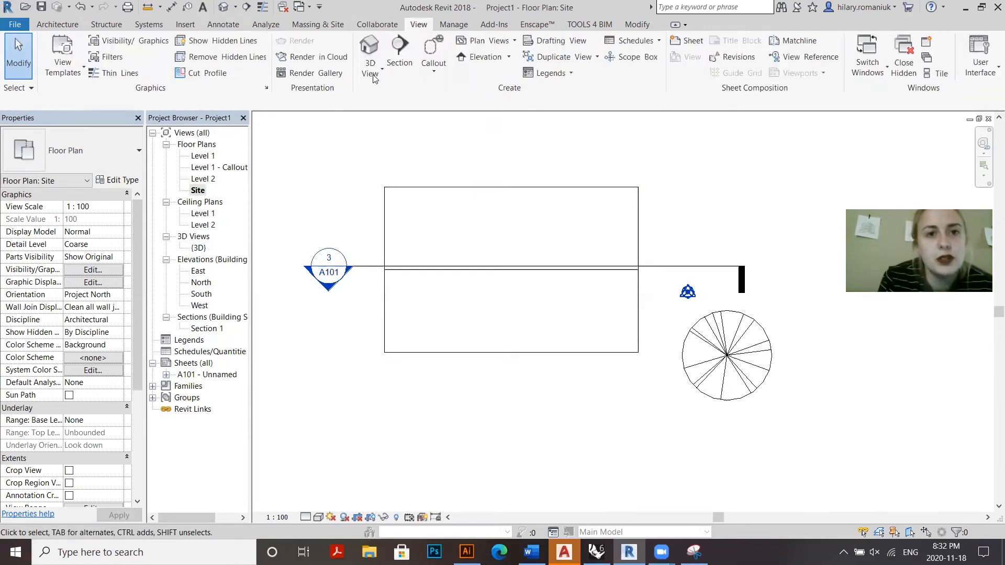
{"action": "left_click", "coordinate": [371, 76]}
{"action": "left_click", "coordinate": [393, 120]}
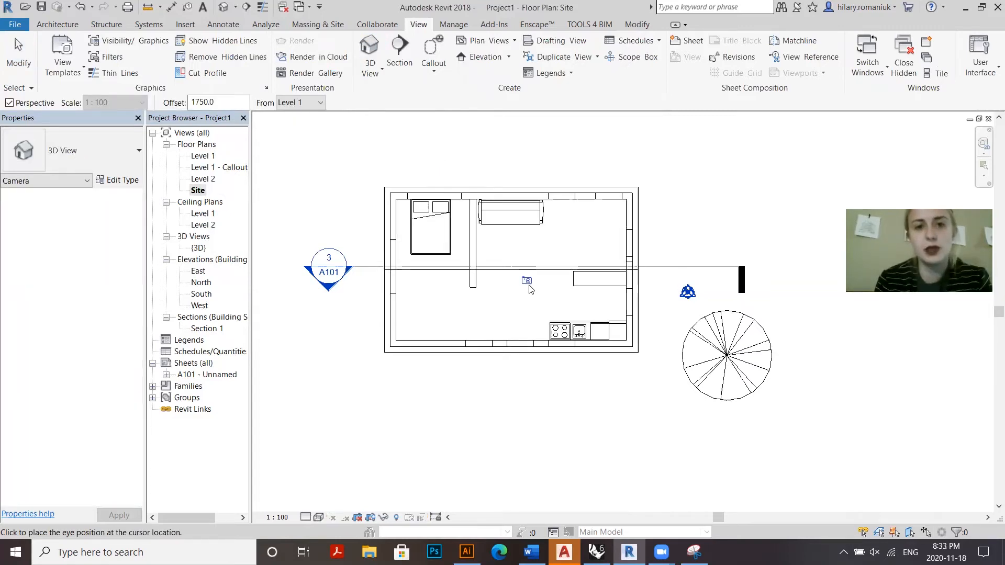
{"action": "left_click", "coordinate": [505, 247]}
{"action": "scroll", "coordinate": [624, 376], "scroll_direction": "down", "scroll_amount": 3}
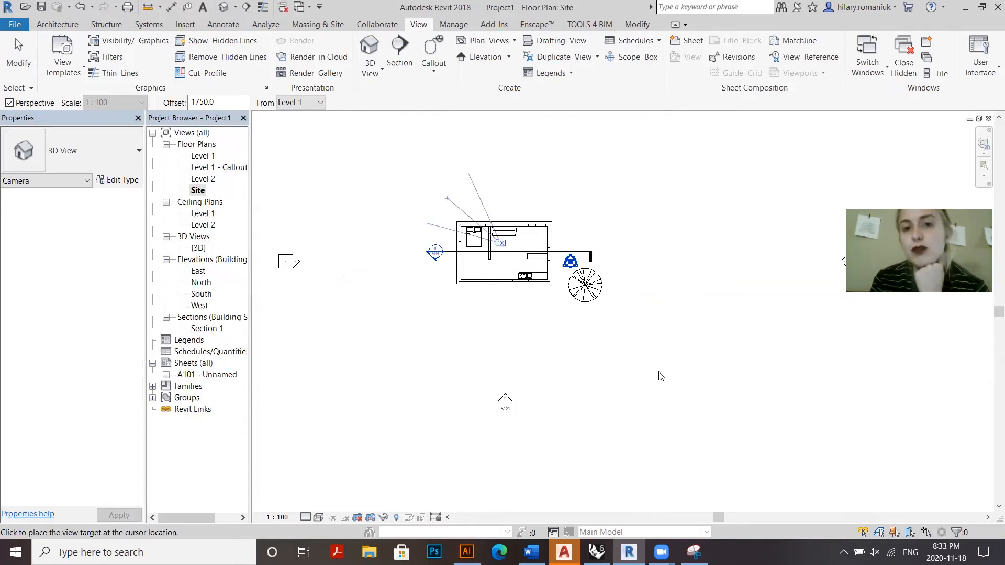
{"action": "left_click", "coordinate": [600, 355]}
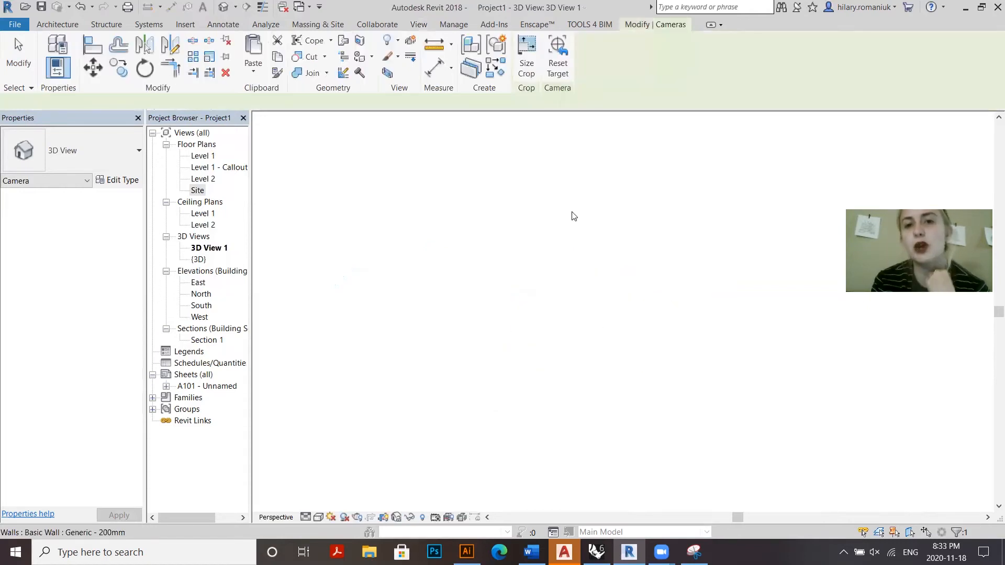
{"action": "scroll", "coordinate": [560, 397], "scroll_direction": "down", "scroll_amount": 1}
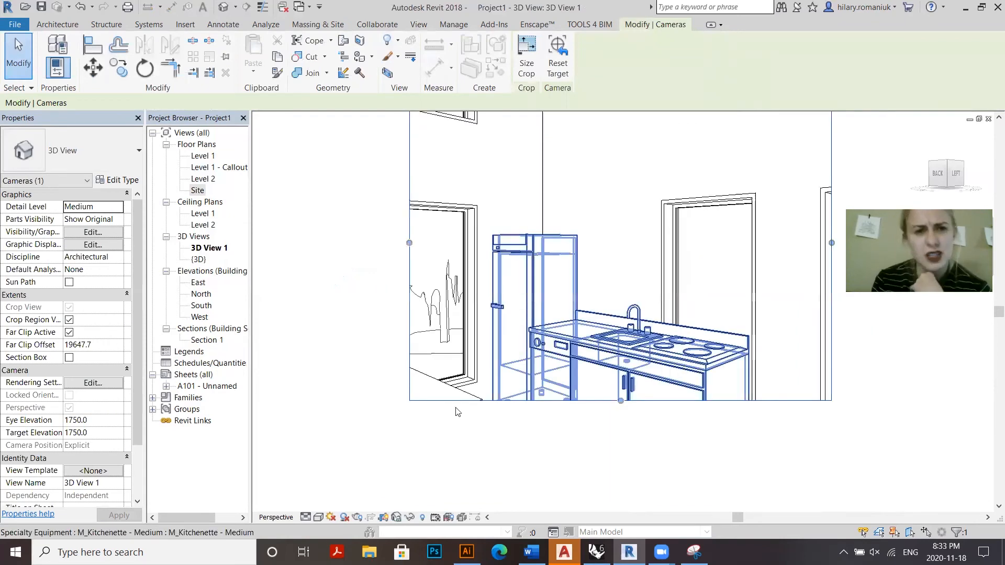
Return to the Site plan and move the camera's eye point against the partition wall beside the sofa.
{"action": "double_click", "coordinate": [198, 191]}
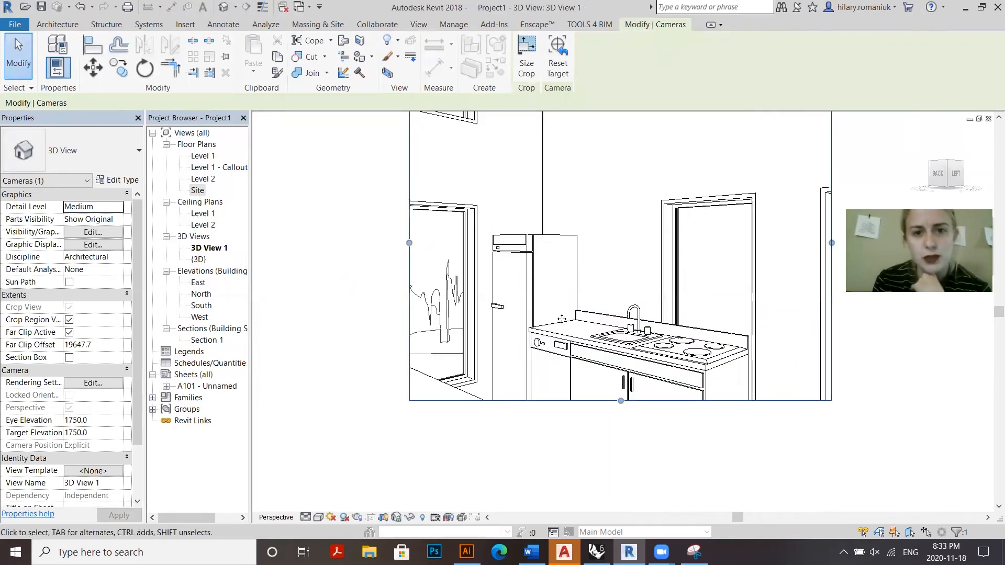
{"action": "scroll", "coordinate": [492, 230], "scroll_direction": "up", "scroll_amount": 3}
{"action": "left_click_drag", "start_coordinate": [519, 283], "coordinate": [469, 239]}
{"action": "scroll", "coordinate": [513, 262], "scroll_direction": "up", "scroll_amount": 2}
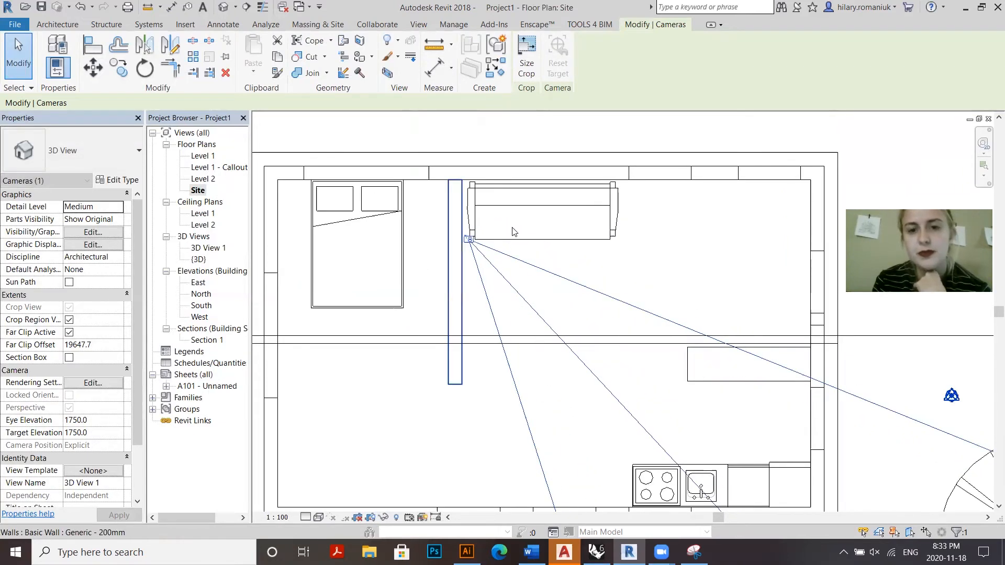
{"action": "scroll", "coordinate": [514, 232], "scroll_direction": "down", "scroll_amount": 3}
{"action": "scroll", "coordinate": [470, 214], "scroll_direction": "down", "scroll_amount": 3}
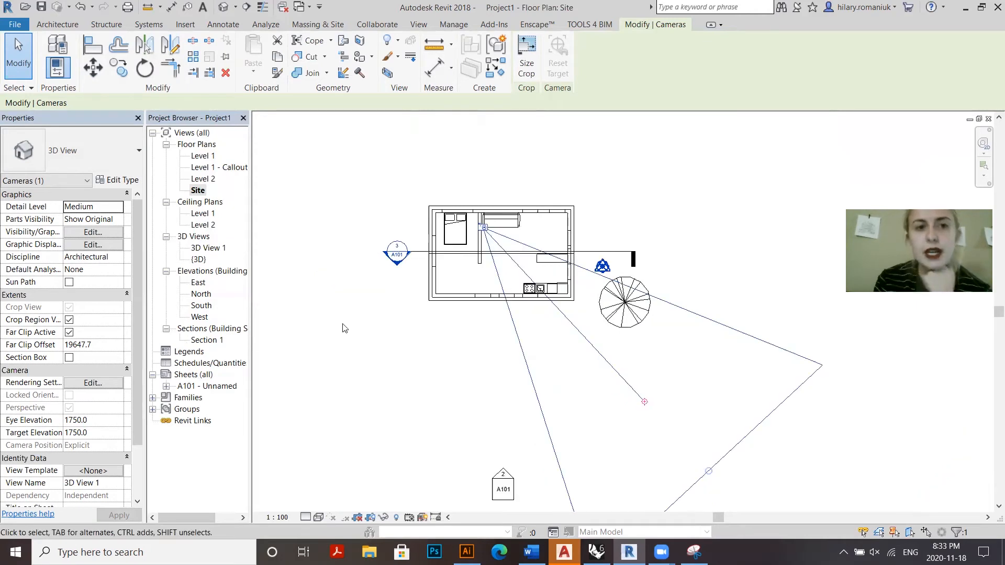
Open 3D View 1 and enlarge its crop region downward and to both sides to show more of the interior.
{"action": "left_click", "coordinate": [212, 248]}
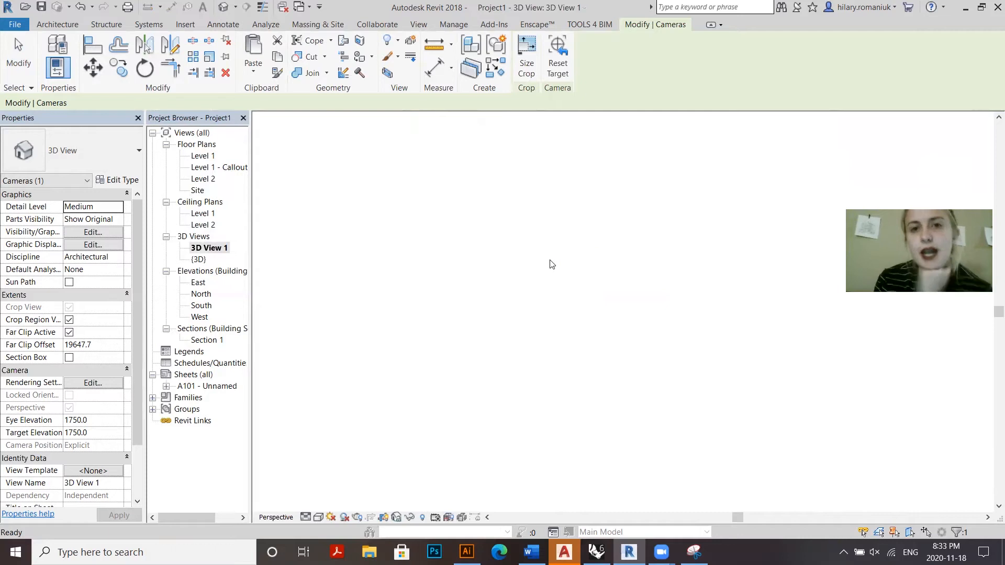
{"action": "left_click_drag", "start_coordinate": [608, 338], "coordinate": [612, 420]}
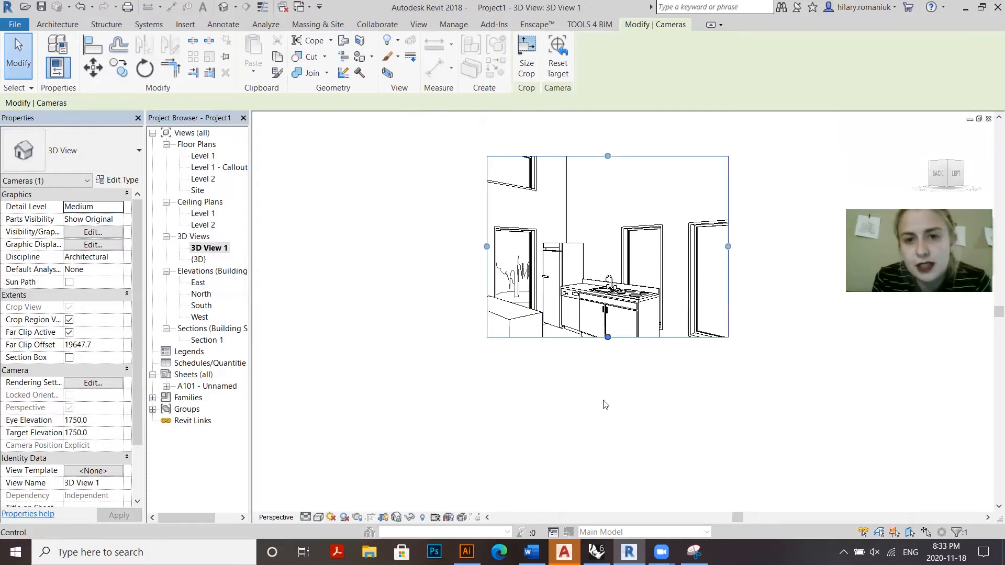
{"action": "left_click_drag", "start_coordinate": [491, 293], "coordinate": [372, 293]}
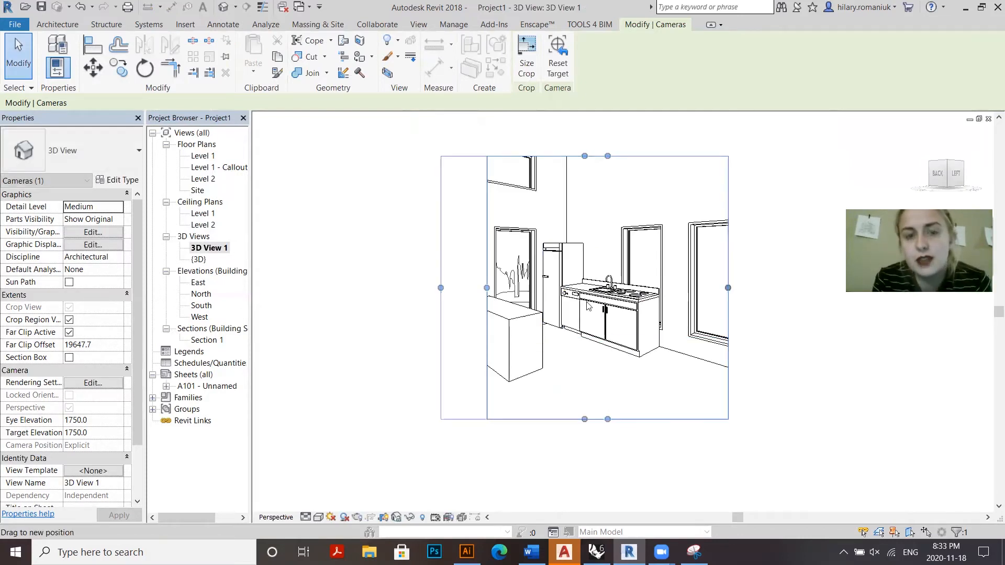
{"action": "scroll", "coordinate": [647, 296], "scroll_direction": "down", "scroll_amount": 2}
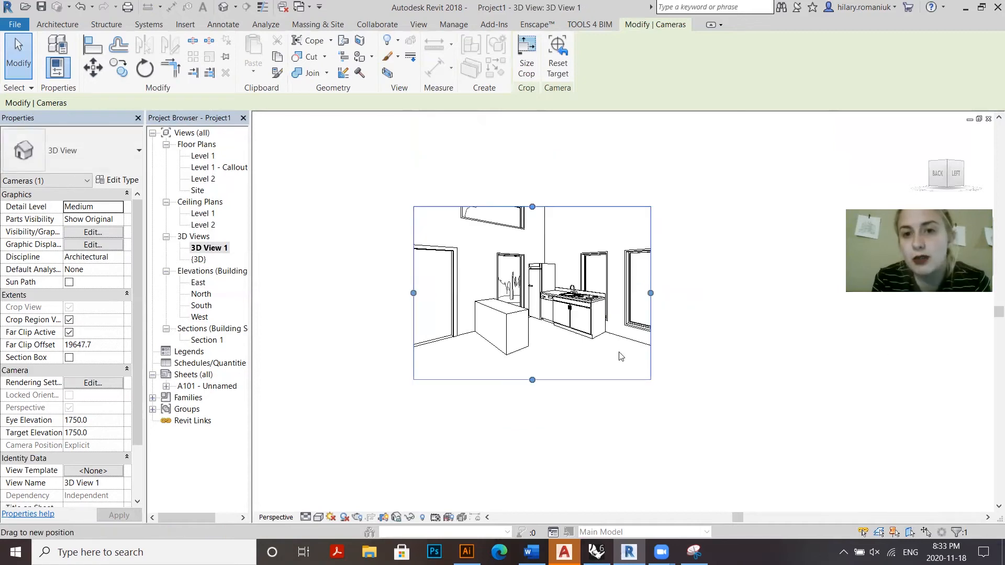
{"action": "scroll", "coordinate": [595, 343], "scroll_direction": "down", "scroll_amount": 2}
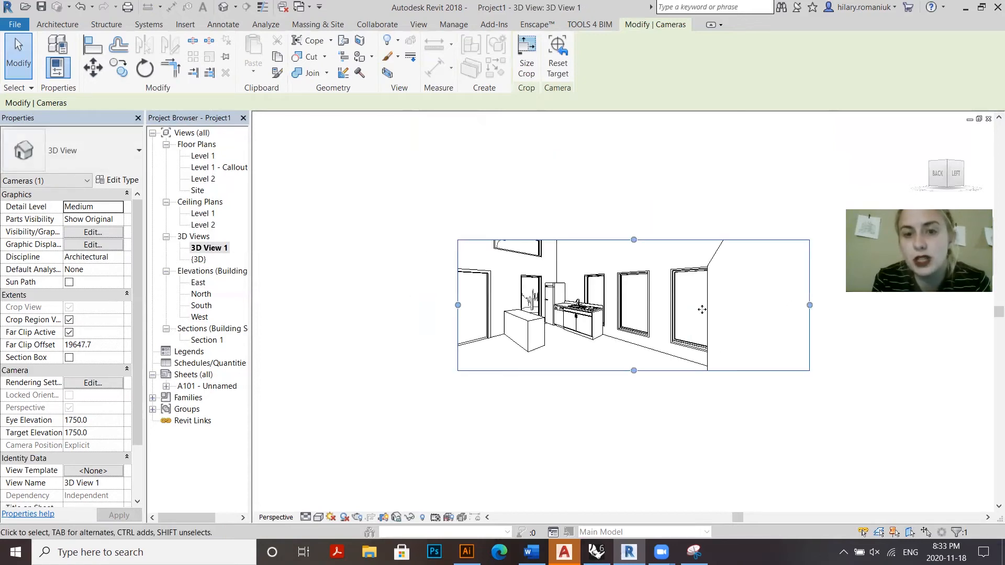
Pull the right side of 3D View 1's crop region inward and extend the crop upward to show the ceiling.
{"action": "left_click_drag", "start_coordinate": [702, 309], "coordinate": [667, 308]}
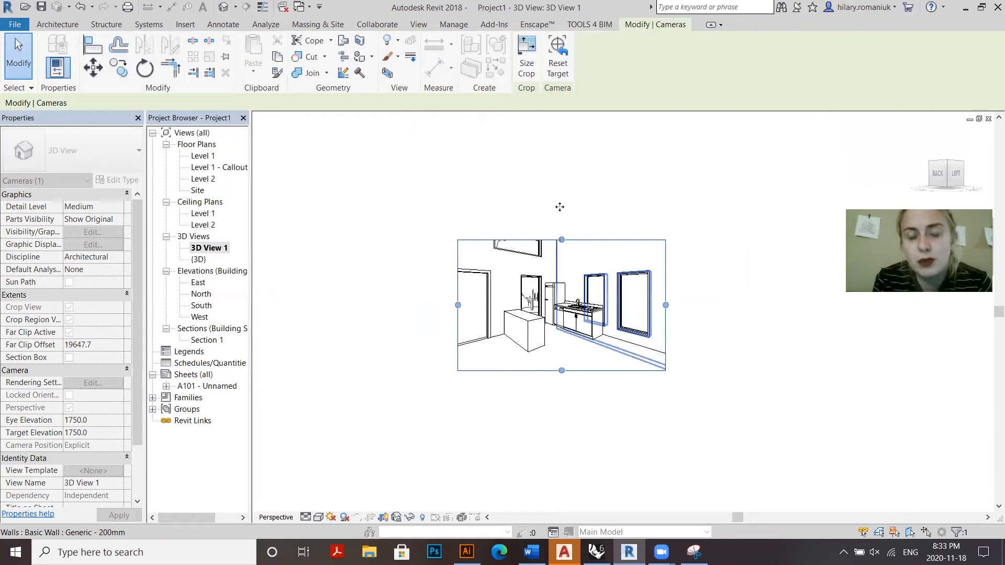
{"action": "scroll", "coordinate": [496, 360], "scroll_direction": "up", "scroll_amount": 2}
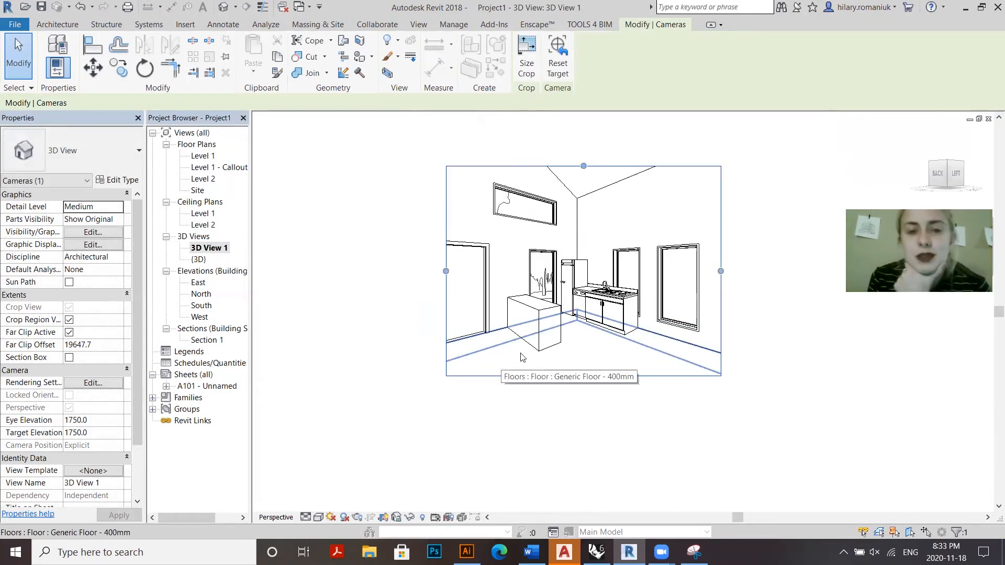
{"action": "left_click", "coordinate": [547, 376]}
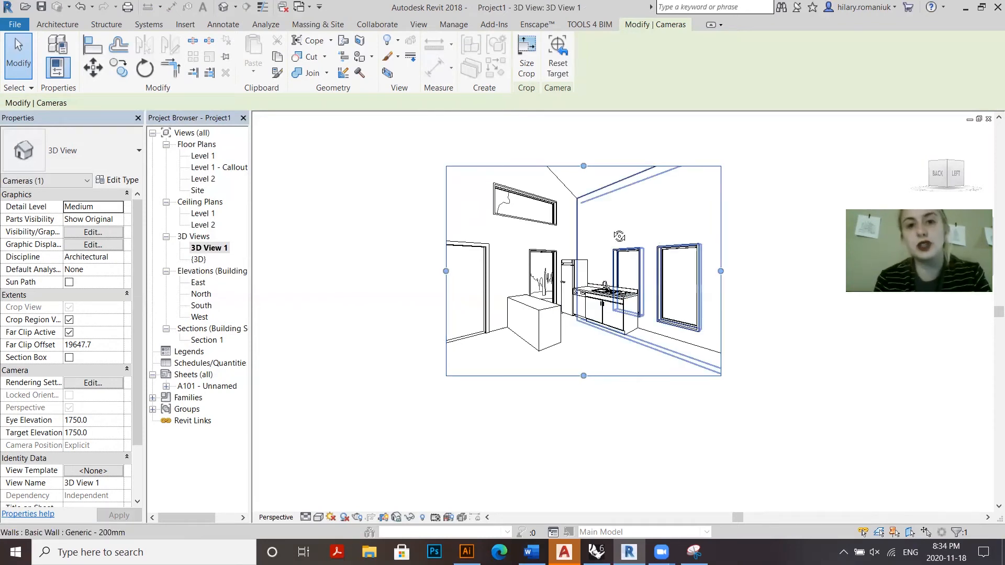
Try to orbit the interior perspective view, and undo back to the earlier camera position and crop.
{"action": "left_click_drag", "start_coordinate": [582, 279], "coordinate": [811, 303]}
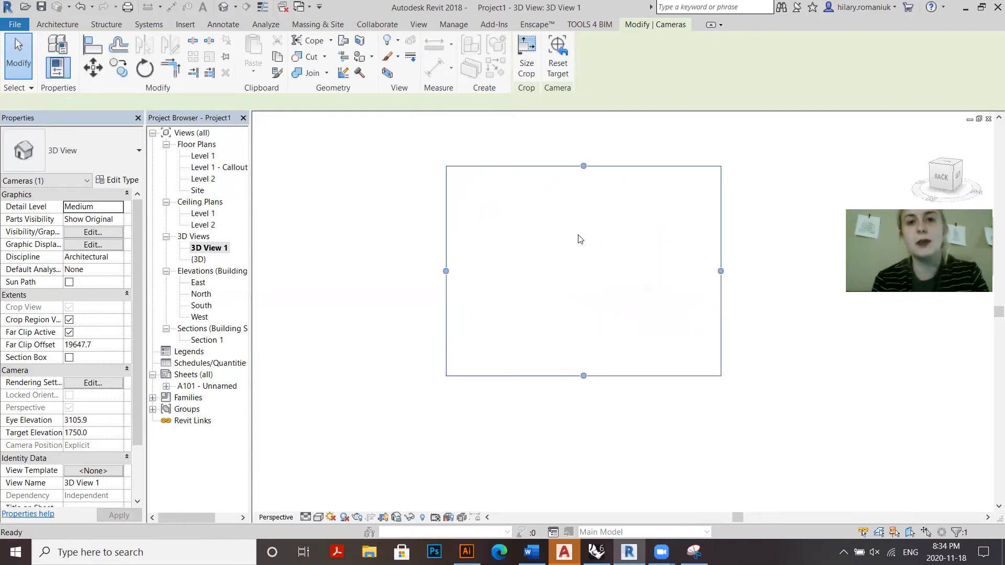
{"action": "key", "text": "ctrl+z"}
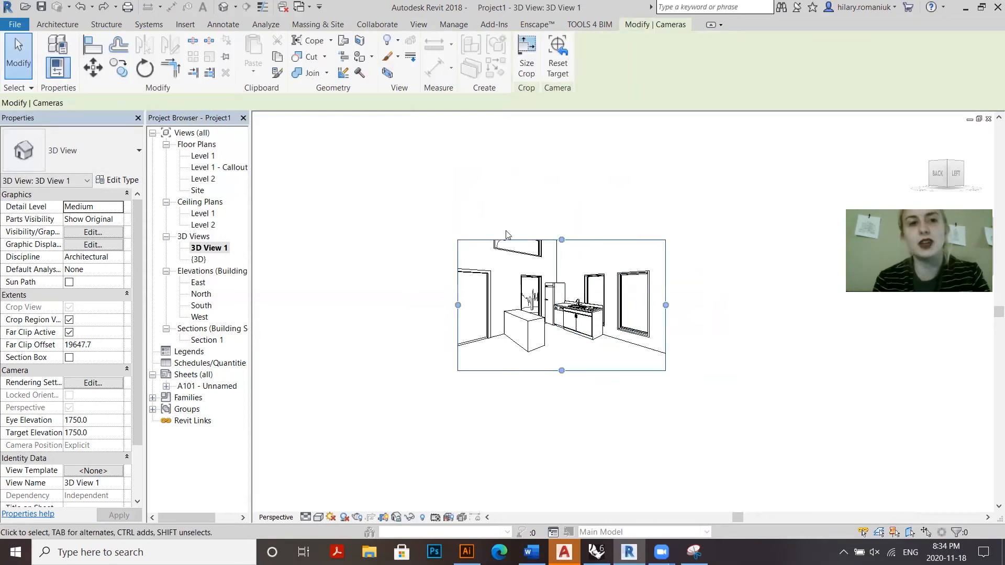
With the camera selected, open the Level 2 plan and pull its far clip line slightly closer, to an offset of 19116.2.
{"action": "left_click", "coordinate": [507, 238]}
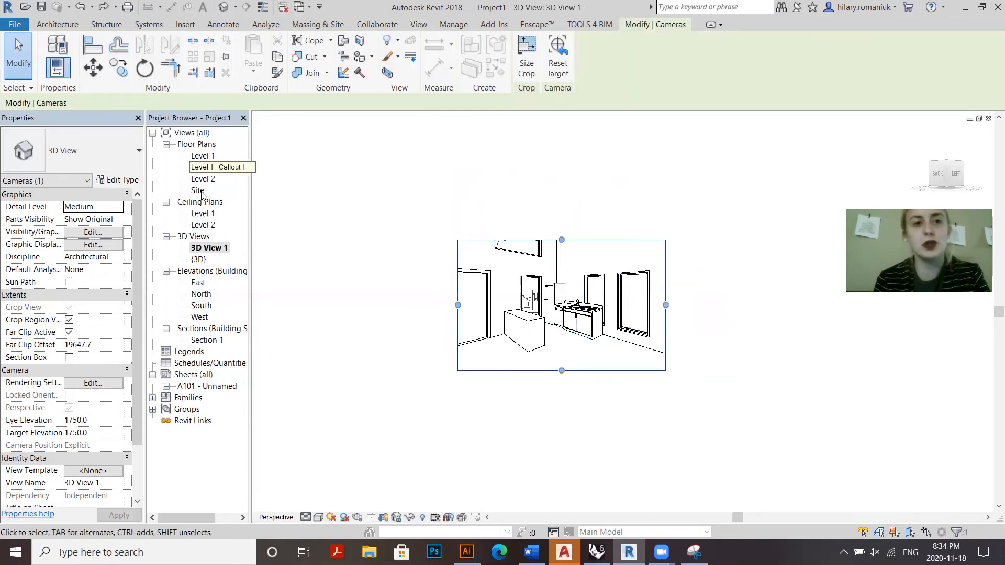
{"action": "double_click", "coordinate": [203, 180]}
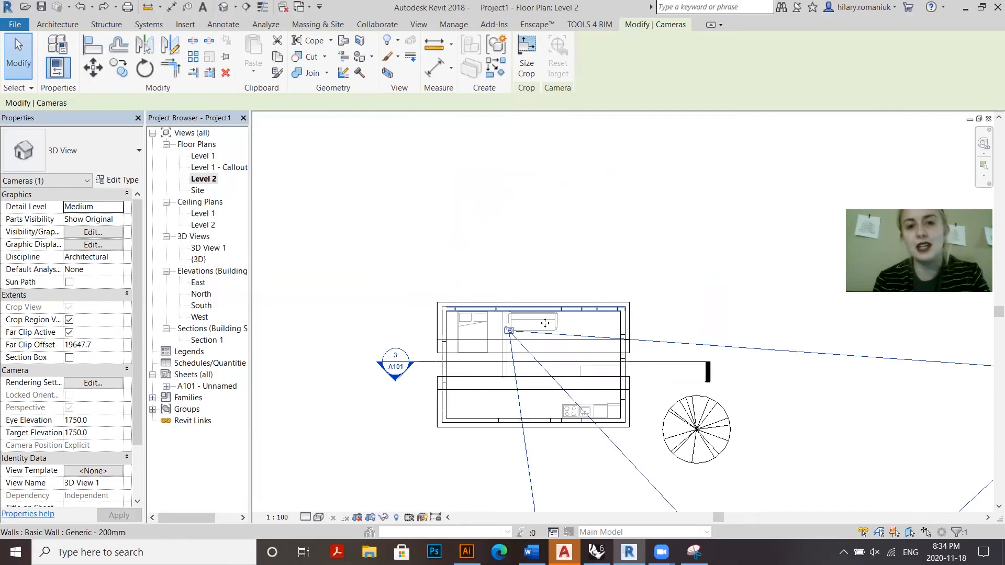
{"action": "scroll", "coordinate": [544, 323], "scroll_direction": "down", "scroll_amount": 2}
{"action": "left_click_drag", "start_coordinate": [672, 459], "coordinate": [648, 451]}
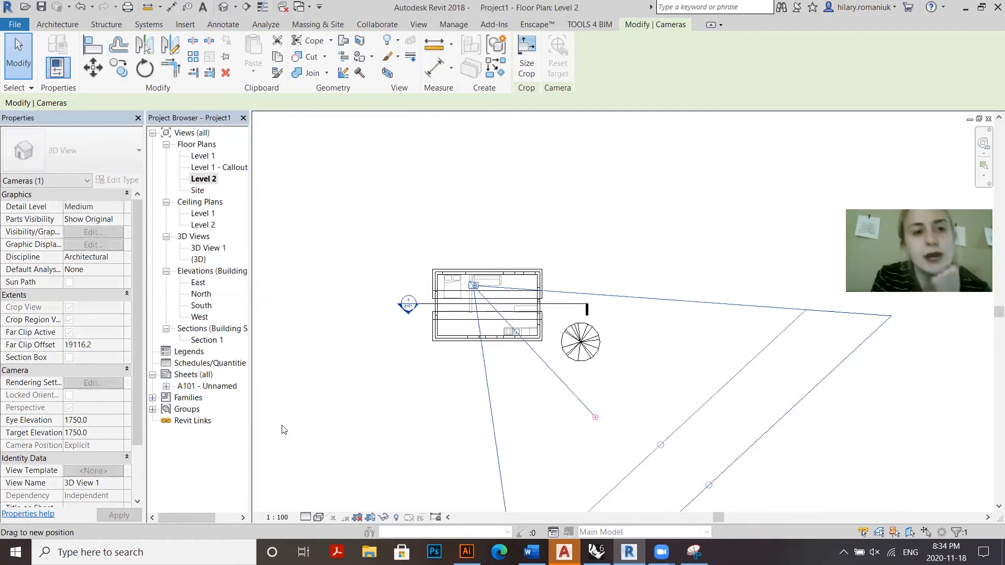
{"action": "left_click_drag", "start_coordinate": [283, 429], "coordinate": [277, 422]}
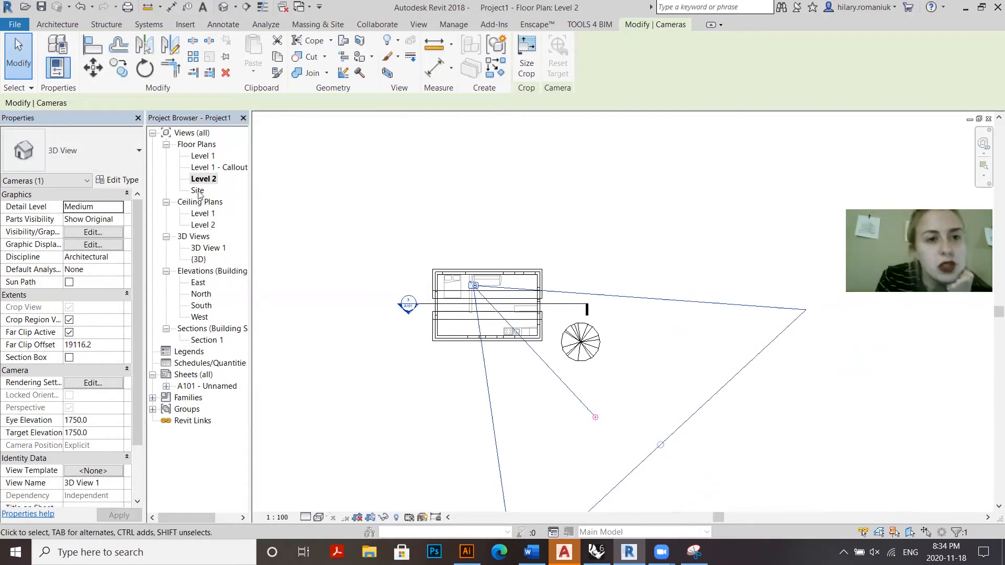
Return to 3D View 1, turn on its Section Box, and select the section box around the interior.
{"action": "double_click", "coordinate": [208, 248]}
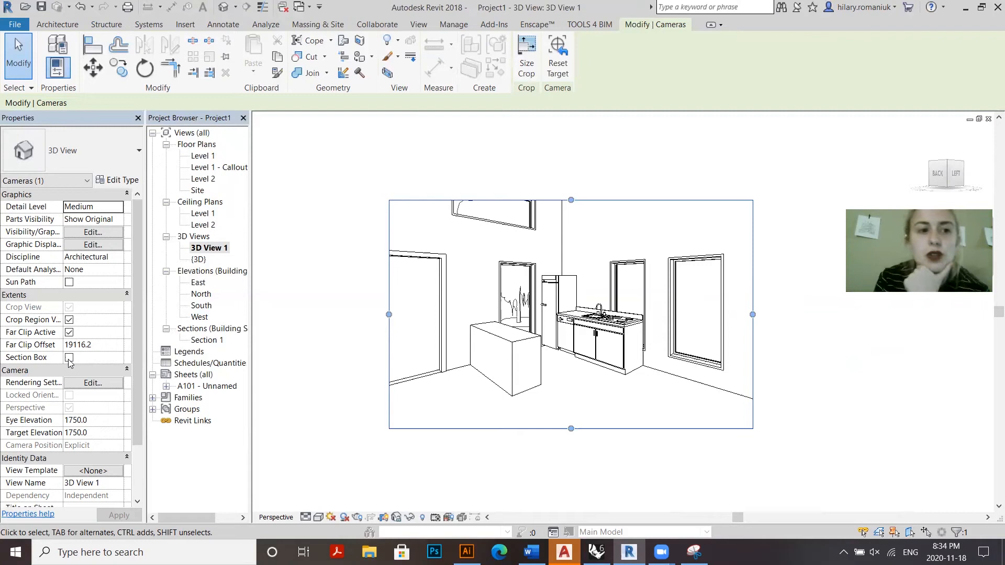
{"action": "left_click", "coordinate": [69, 358]}
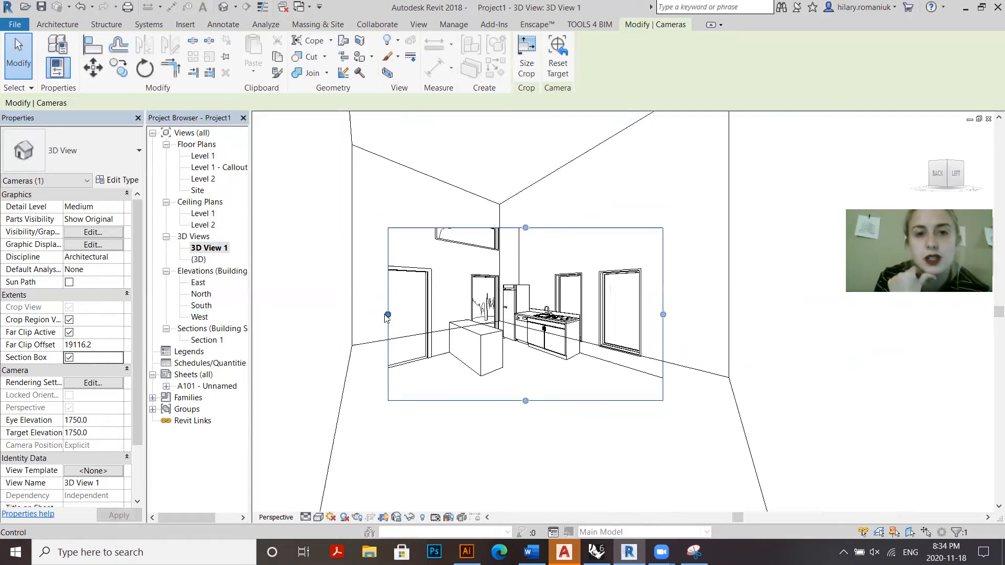
{"action": "scroll", "coordinate": [380, 314], "scroll_direction": "up", "scroll_amount": 3}
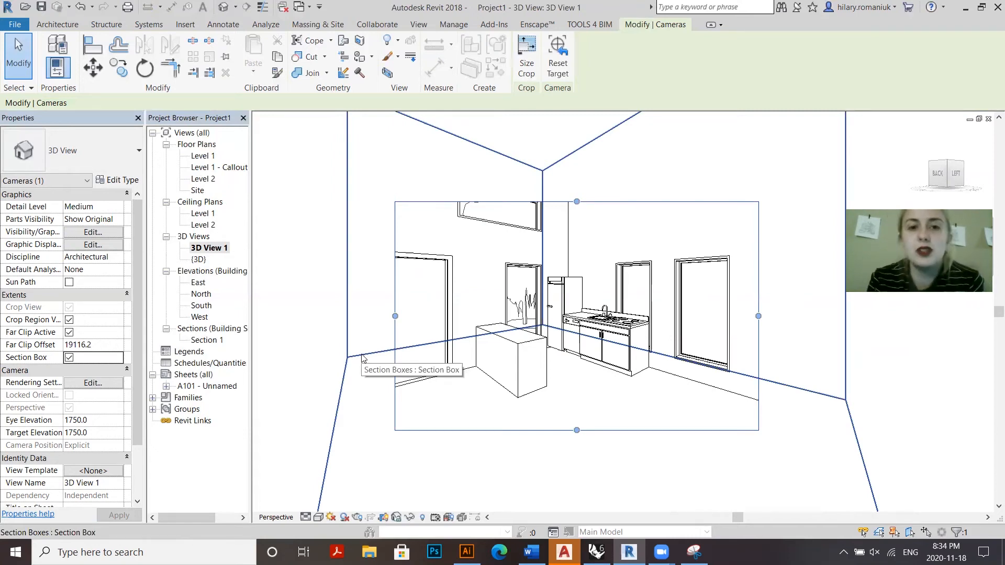
{"action": "left_click", "coordinate": [362, 358]}
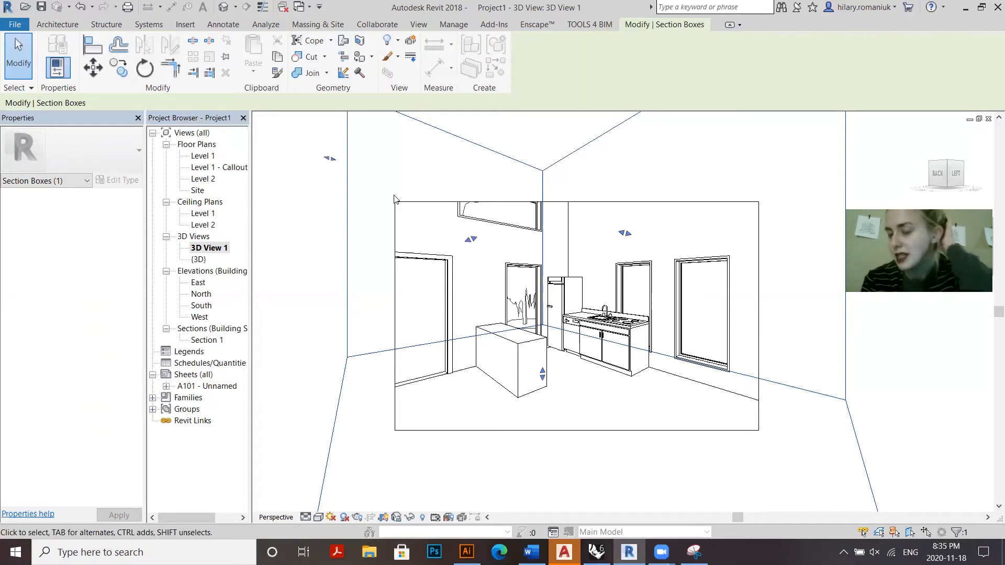
Open the Site plan and pull the section box's upper edge down below the sofa.
{"action": "double_click", "coordinate": [198, 190]}
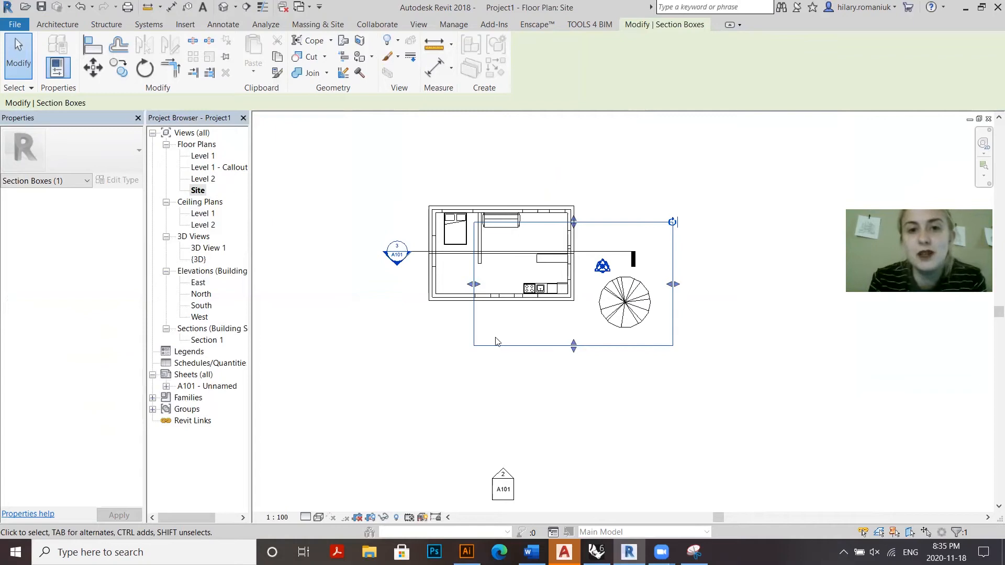
{"action": "scroll", "coordinate": [555, 266], "scroll_direction": "up", "scroll_amount": 3}
{"action": "left_click_drag", "start_coordinate": [583, 199], "coordinate": [586, 235]}
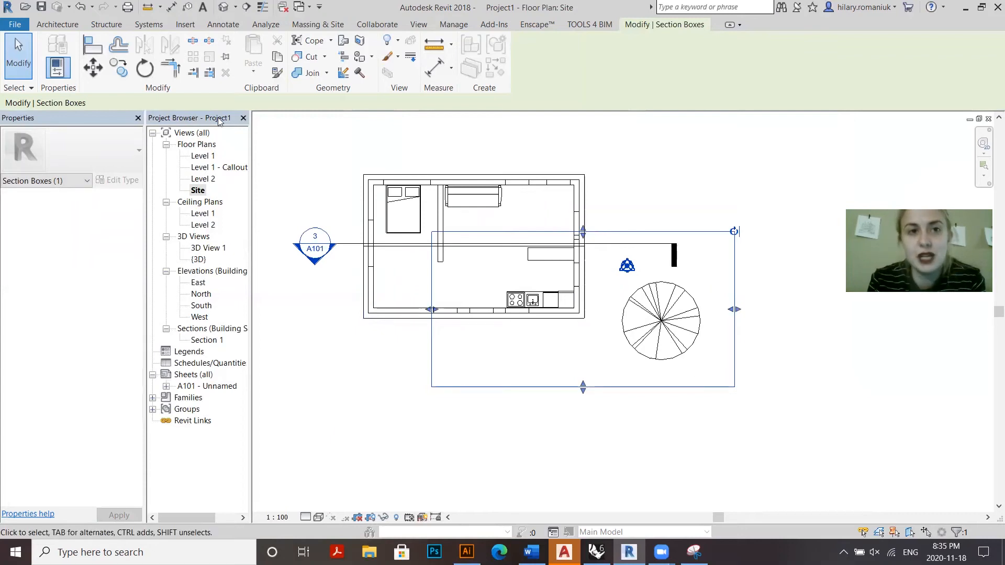
Rotate the section box 20° counterclockwise about a point inside the house near the kitchen.
{"action": "left_click", "coordinate": [143, 68]}
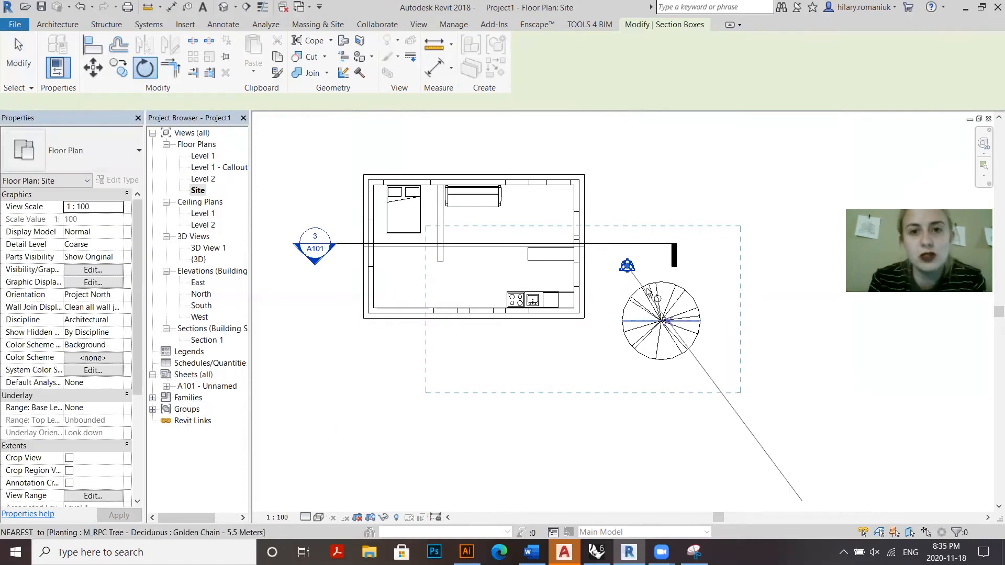
{"action": "left_click_drag", "start_coordinate": [517, 267], "coordinate": [476, 273]}
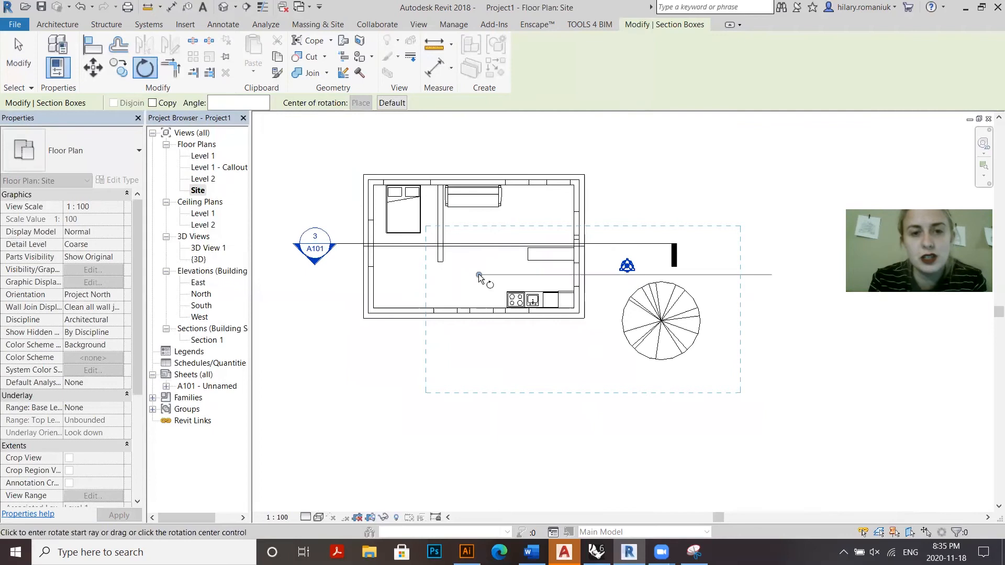
{"action": "left_click", "coordinate": [738, 273]}
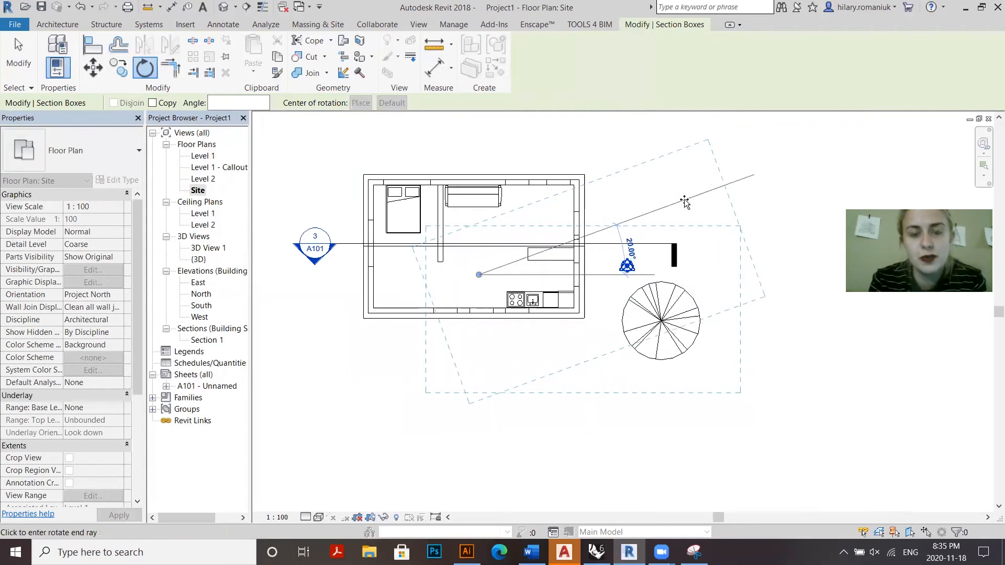
{"action": "left_click", "coordinate": [685, 198]}
Stretch the rotated section box outward past the tree, and slightly shift its near face in 3D View 1.
{"action": "left_click_drag", "start_coordinate": [564, 206], "coordinate": [570, 224]}
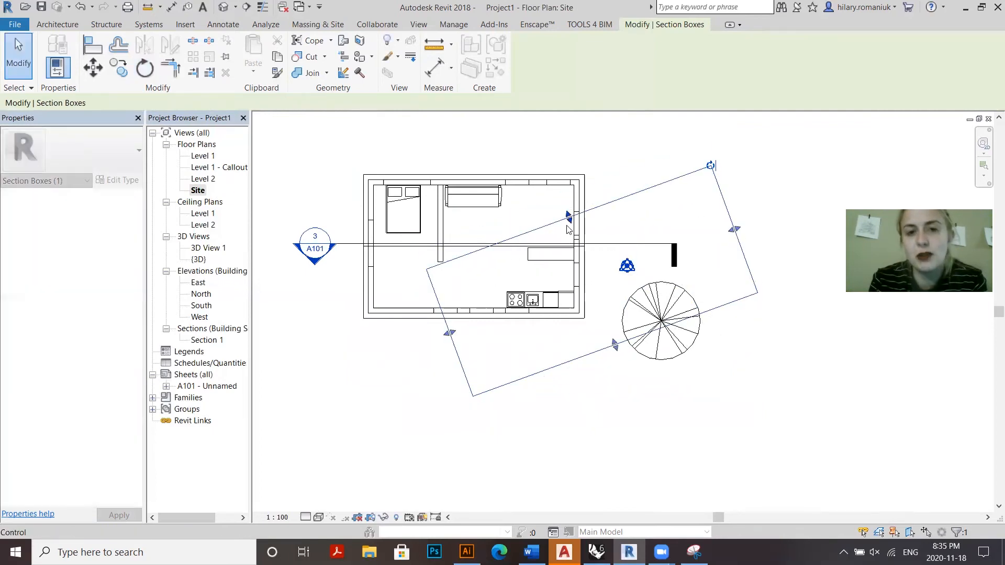
{"action": "left_click_drag", "start_coordinate": [616, 345], "coordinate": [649, 440]}
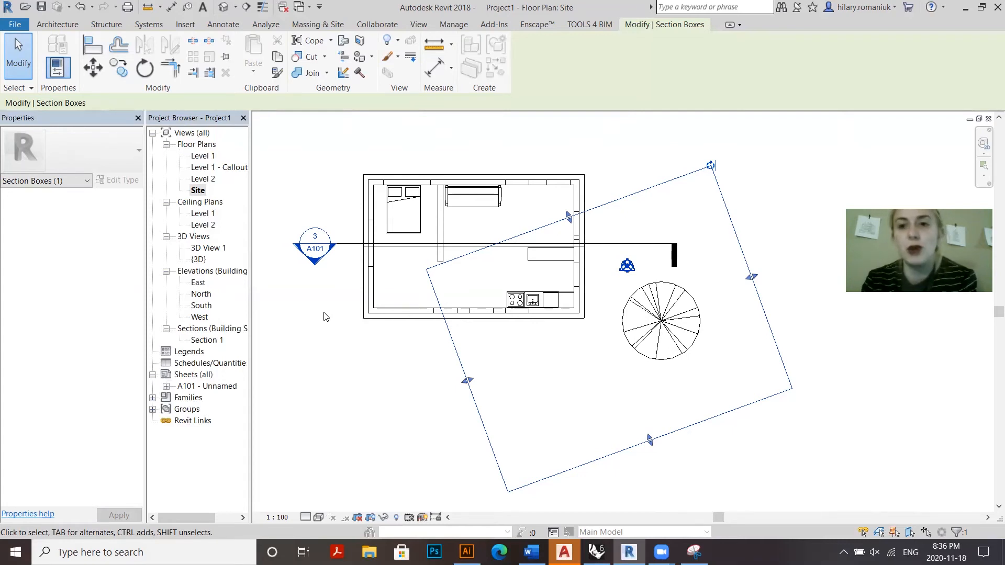
{"action": "double_click", "coordinate": [208, 247]}
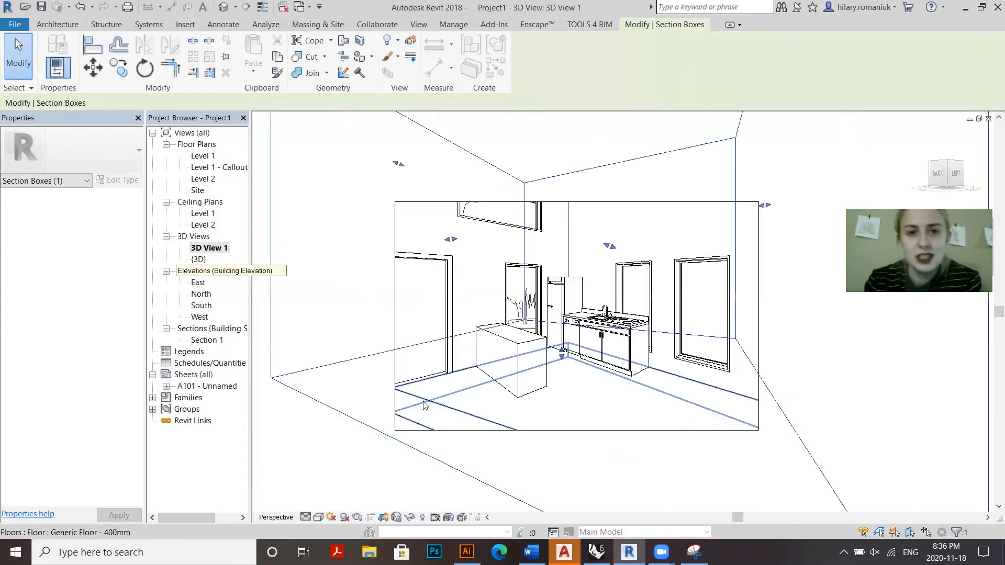
{"action": "scroll", "coordinate": [417, 287], "scroll_direction": "up", "scroll_amount": 3}
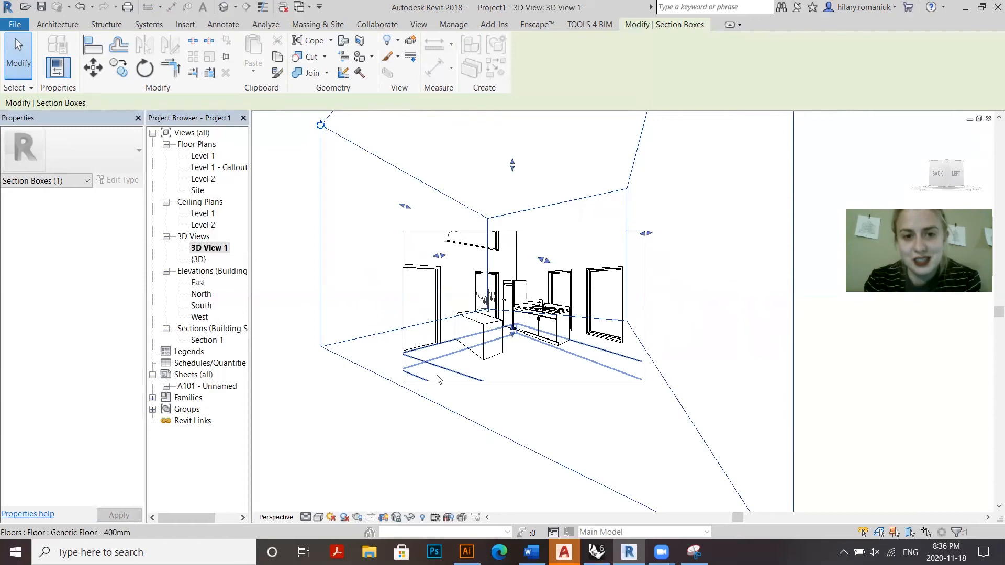
{"action": "left_click_drag", "start_coordinate": [440, 259], "coordinate": [443, 257]}
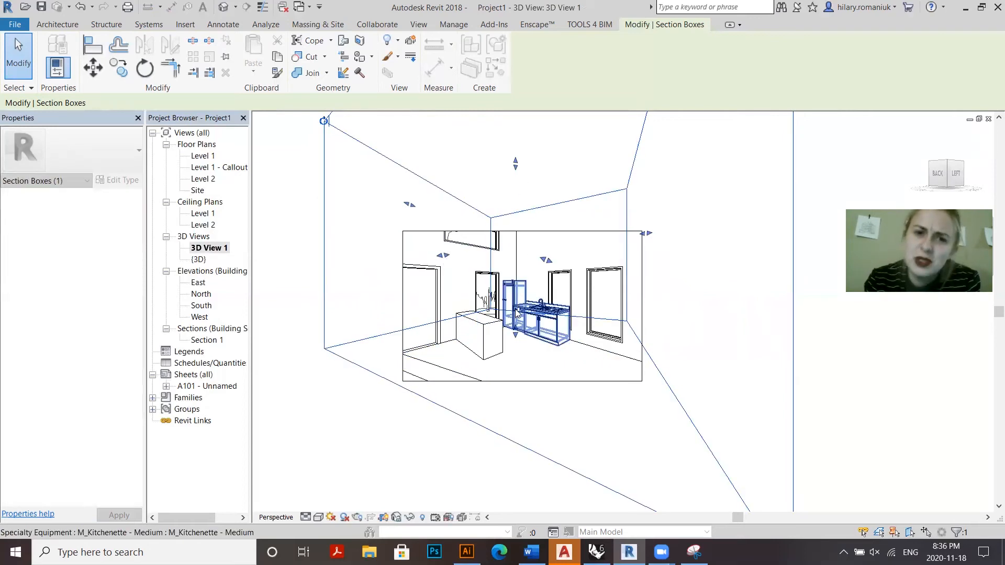
In the Site plan, move the section box's upper face to cut through the kitchen island, and return to 3D View 1.
{"action": "double_click", "coordinate": [199, 191]}
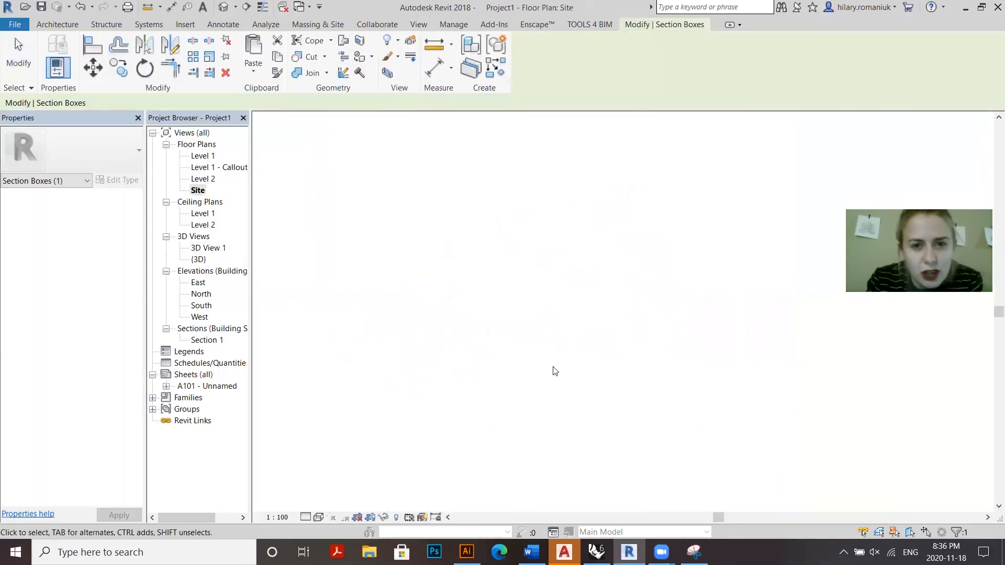
{"action": "left_click_drag", "start_coordinate": [563, 219], "coordinate": [576, 249]}
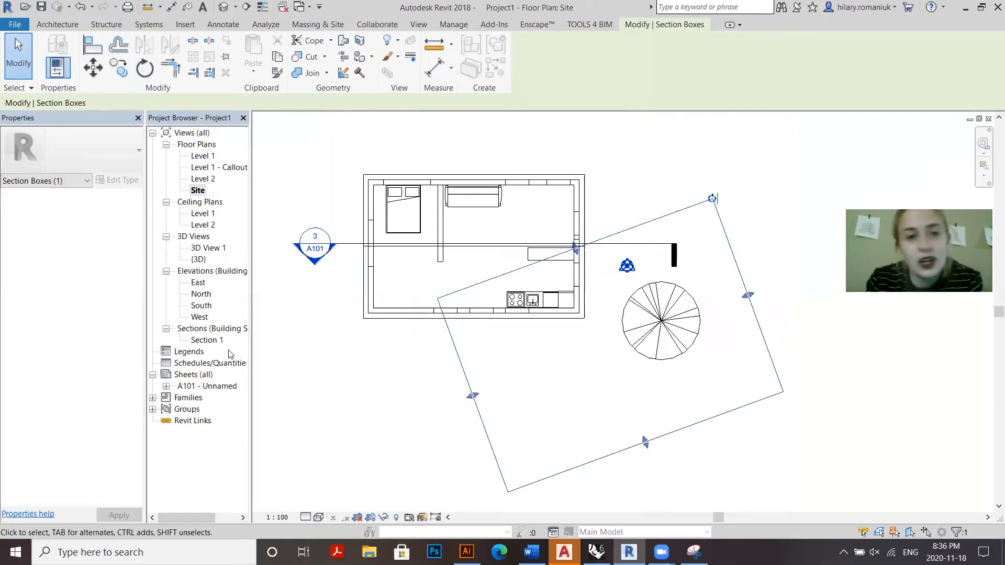
{"action": "double_click", "coordinate": [212, 248]}
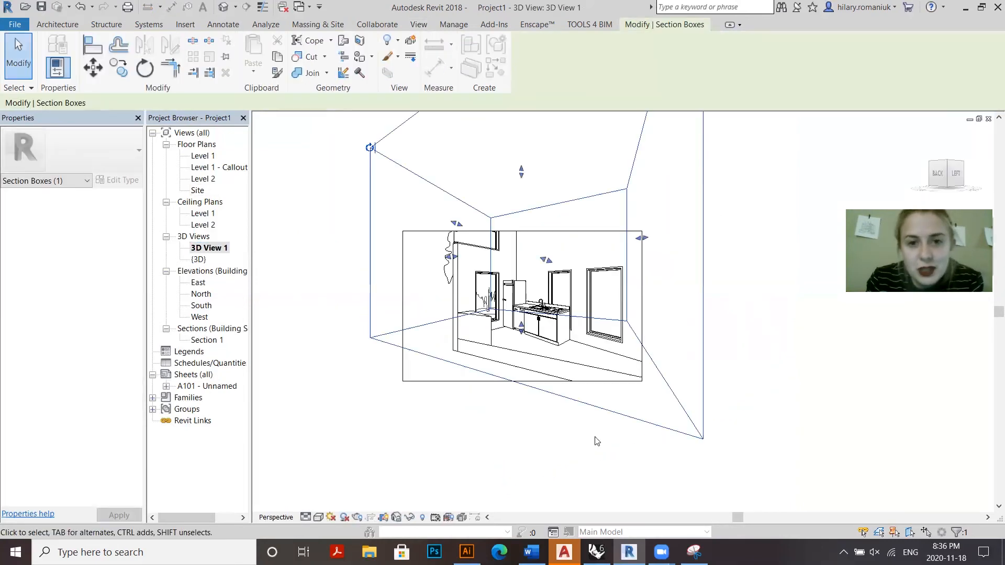
{"action": "scroll", "coordinate": [662, 277], "scroll_direction": "up", "scroll_amount": 5}
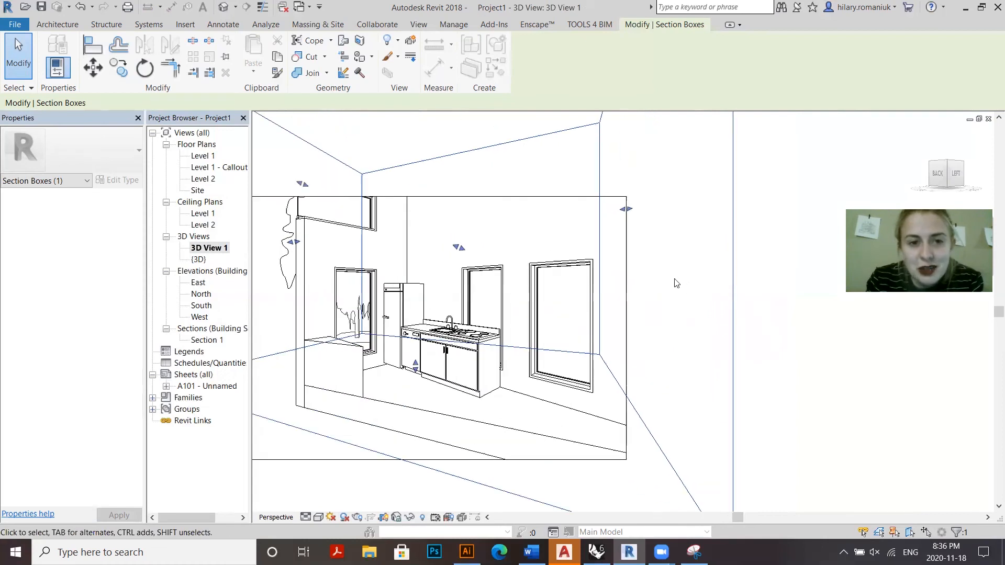
{"action": "left_click", "coordinate": [675, 283]}
{"action": "scroll", "coordinate": [676, 283], "scroll_direction": "down", "scroll_amount": 2}
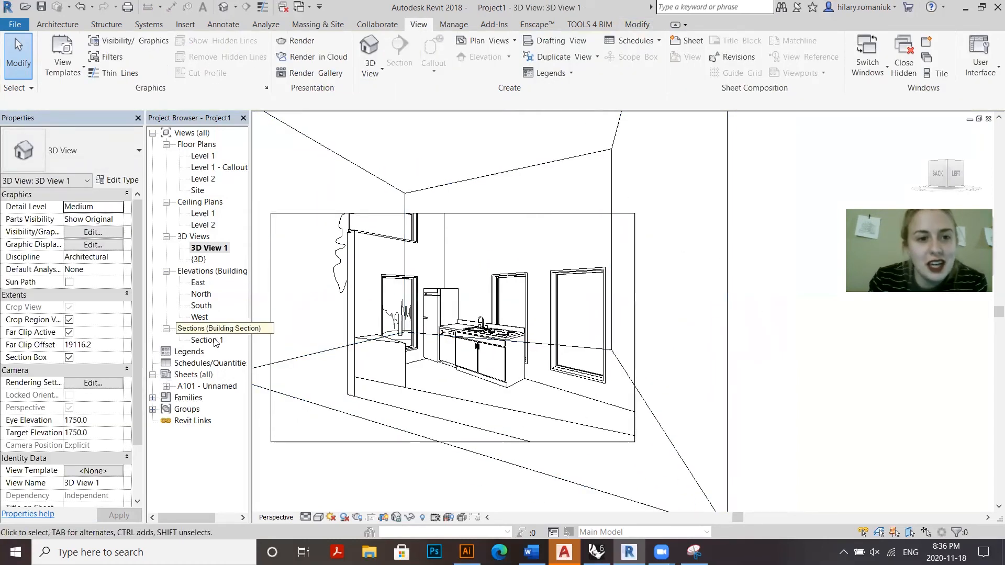
Hide the section box element in 3D View 1.
{"action": "left_click", "coordinate": [305, 401]}
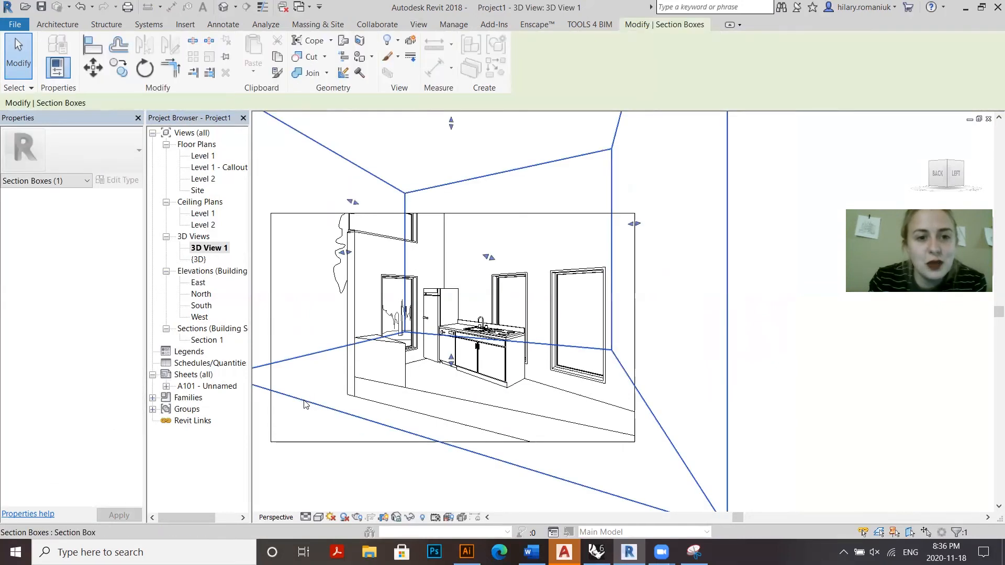
{"action": "right_click", "coordinate": [306, 404]}
{"action": "mouse_move", "coordinate": [360, 203]}
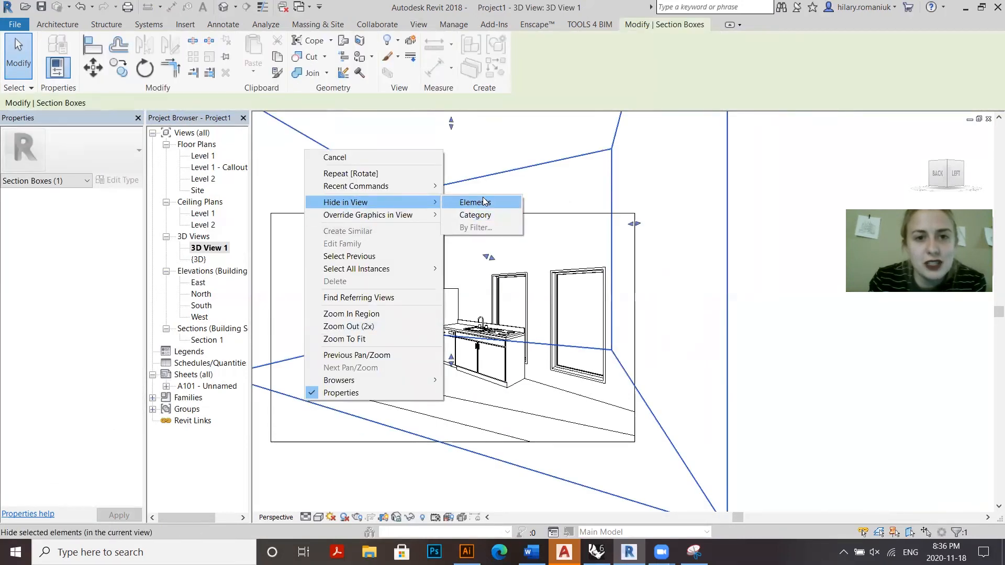
{"action": "left_click", "coordinate": [483, 202]}
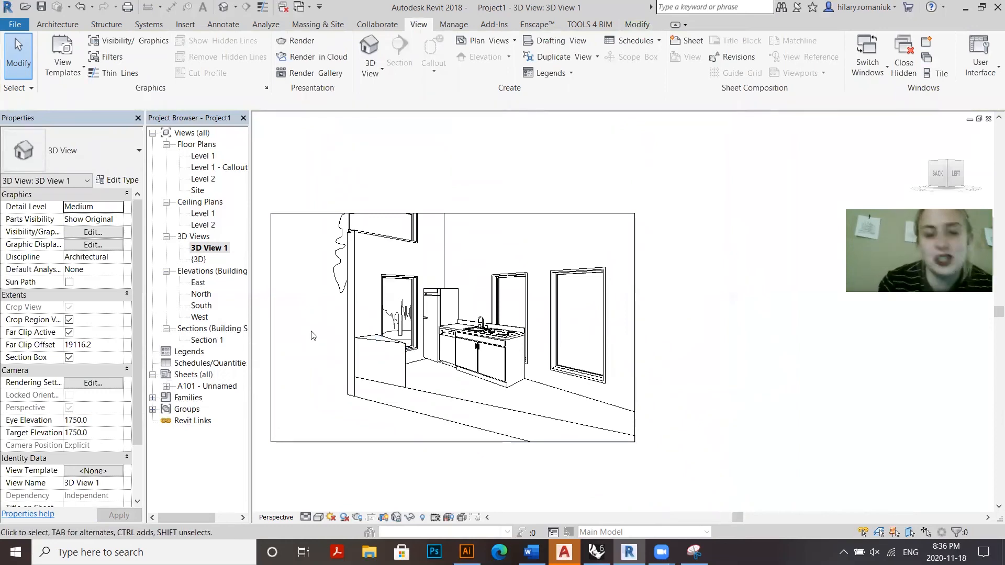
Override the cut patterns of all model categories in 3D View 1 with a black solid fill.
{"action": "key", "text": "v"}
{"action": "key", "text": "v"}
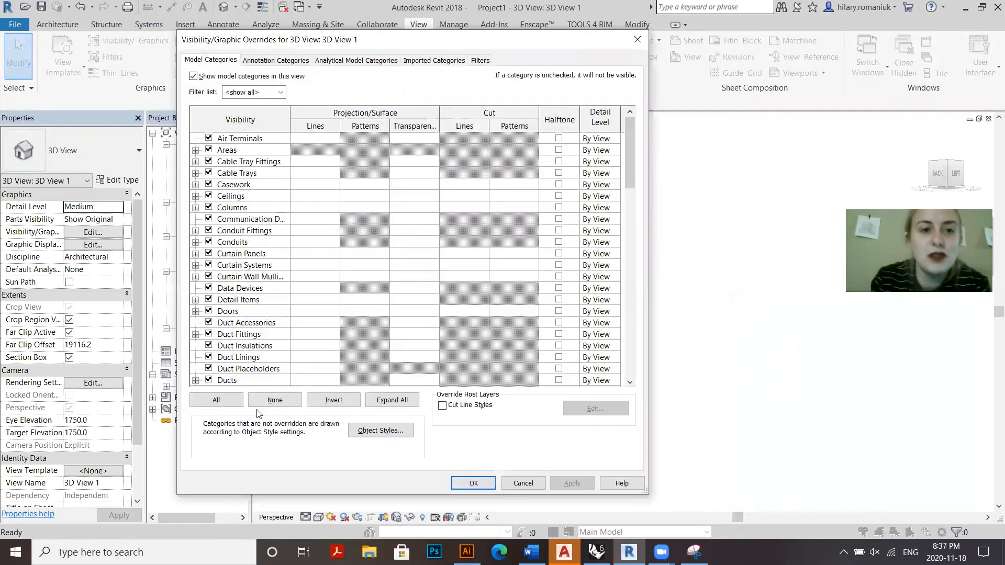
{"action": "left_click", "coordinate": [215, 400]}
{"action": "left_click", "coordinate": [514, 250]}
{"action": "left_click", "coordinate": [514, 254]}
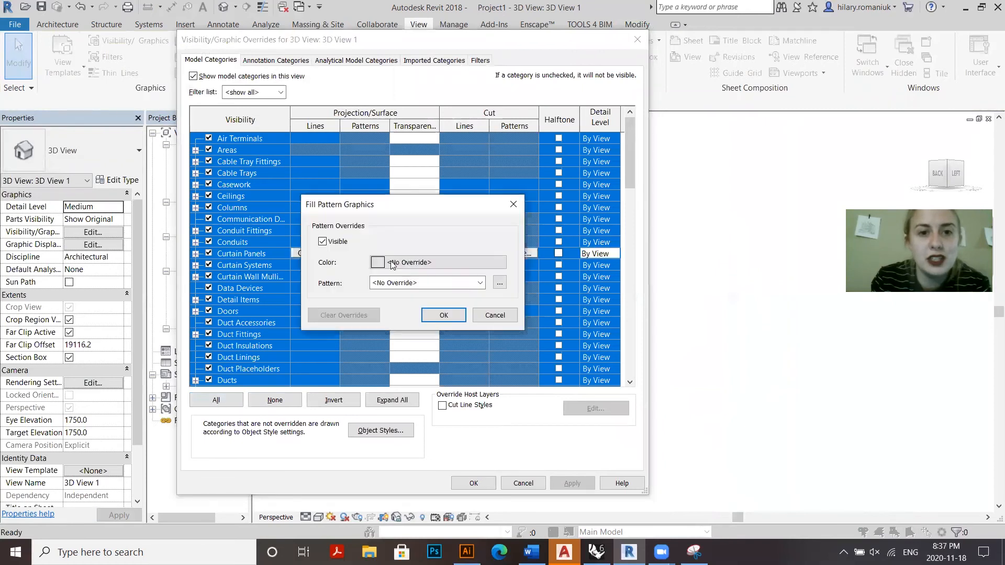
{"action": "left_click", "coordinate": [393, 263]}
{"action": "left_click", "coordinate": [284, 278]}
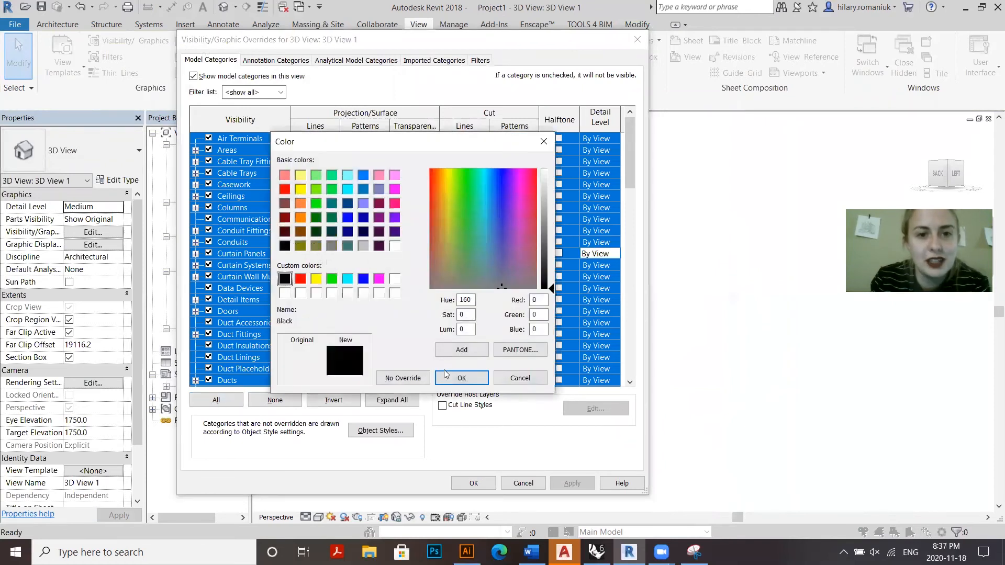
{"action": "left_click", "coordinate": [470, 380]}
{"action": "left_click", "coordinate": [424, 283]}
{"action": "left_click", "coordinate": [426, 273]}
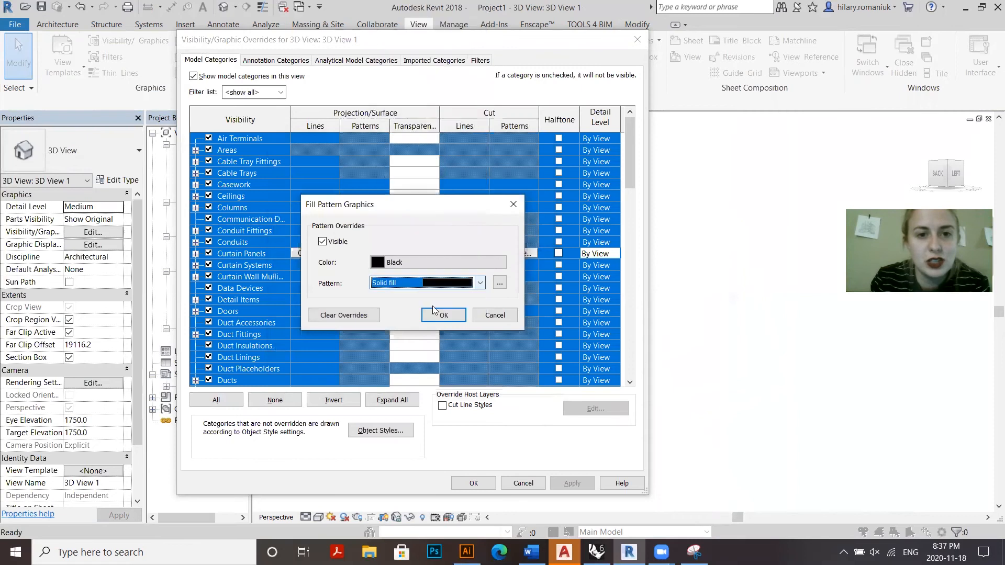
{"action": "left_click", "coordinate": [435, 315]}
{"action": "left_click", "coordinate": [474, 483]}
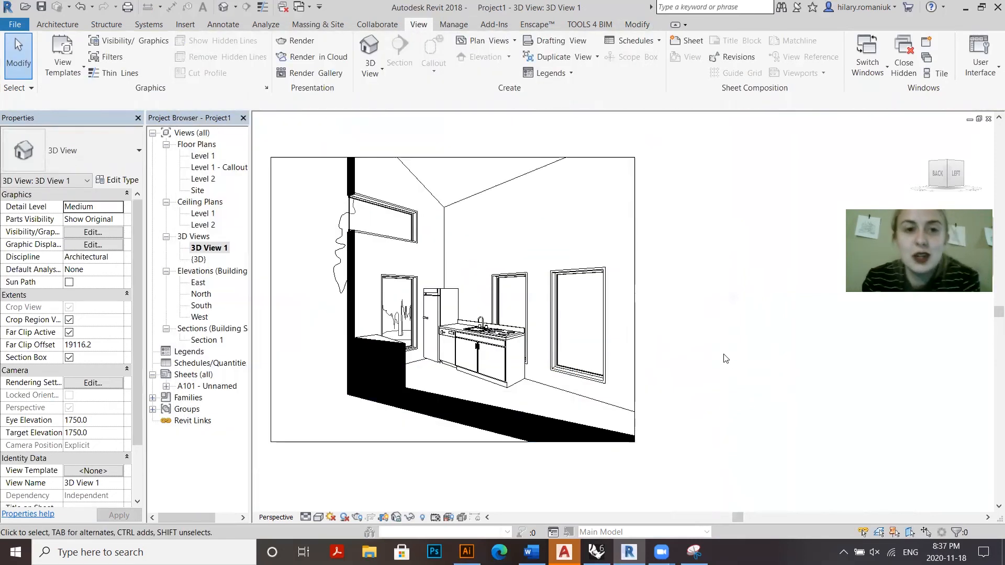
Place 3D View 1 on sheet A101, above the Section 1 viewport.
{"action": "double_click", "coordinate": [201, 387]}
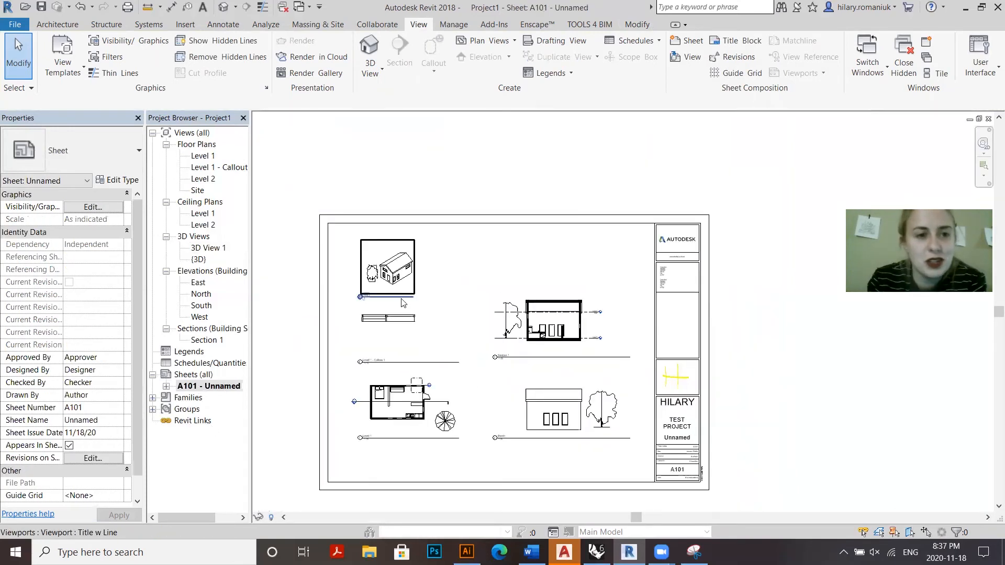
{"action": "left_click", "coordinate": [204, 249]}
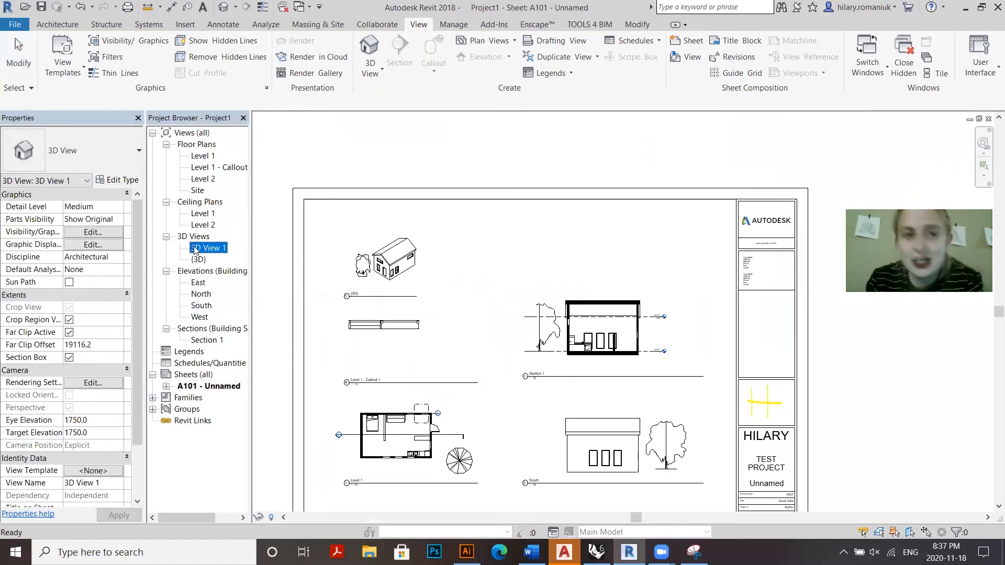
{"action": "left_click_drag", "start_coordinate": [208, 248], "coordinate": [418, 255]}
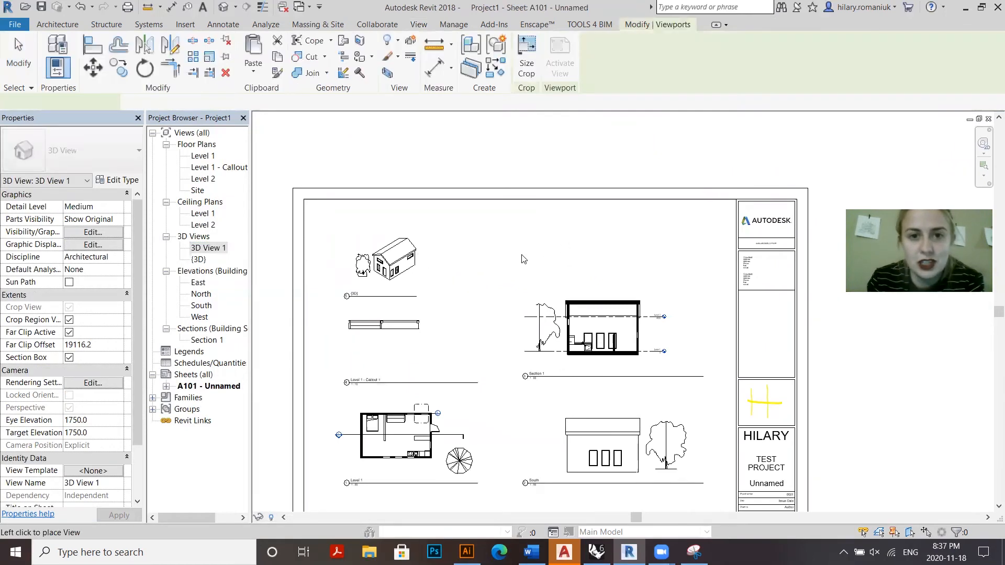
{"action": "left_click", "coordinate": [602, 240]}
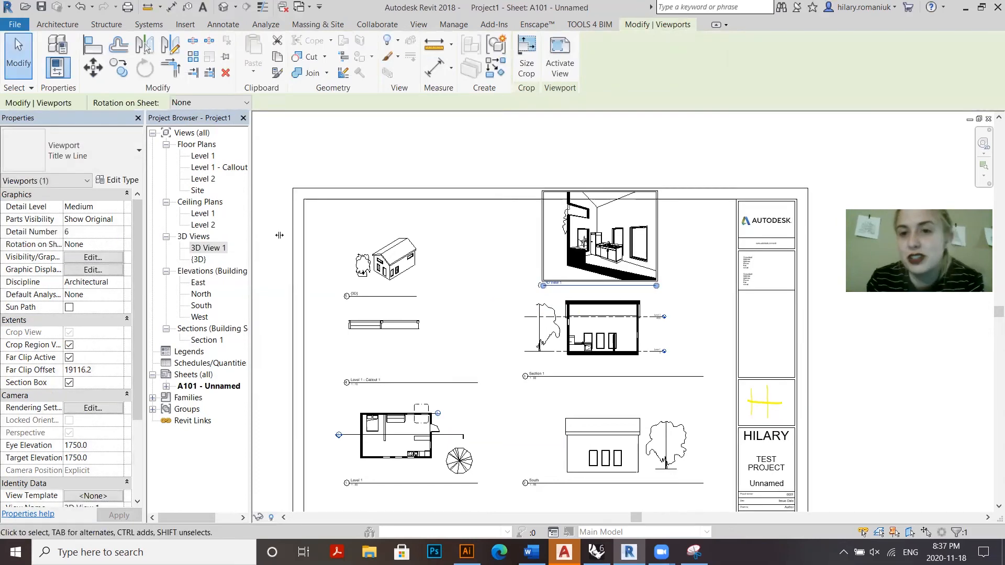
{"action": "key", "text": "Escape"}
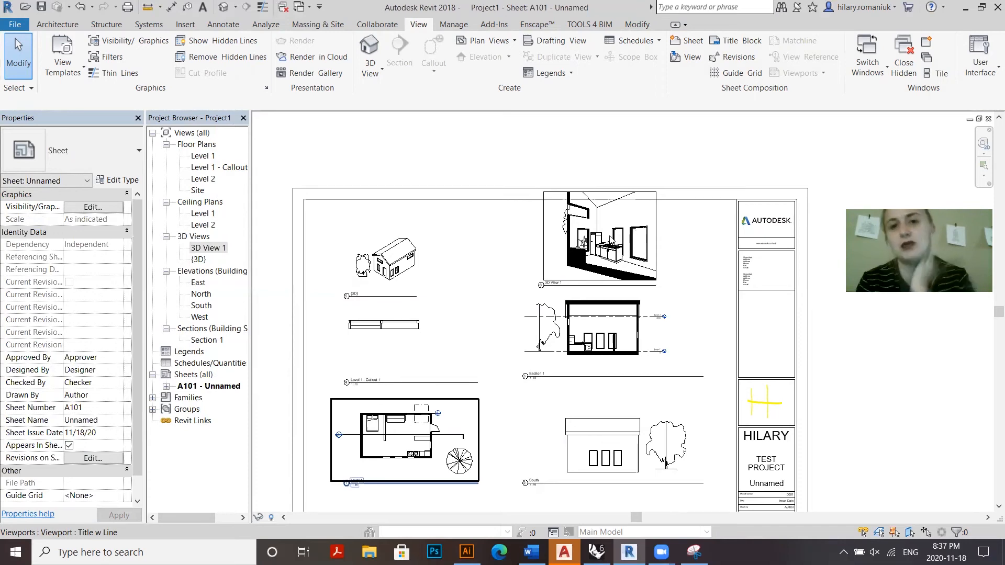
{"action": "scroll", "coordinate": [609, 238], "scroll_direction": "up", "scroll_amount": 2}
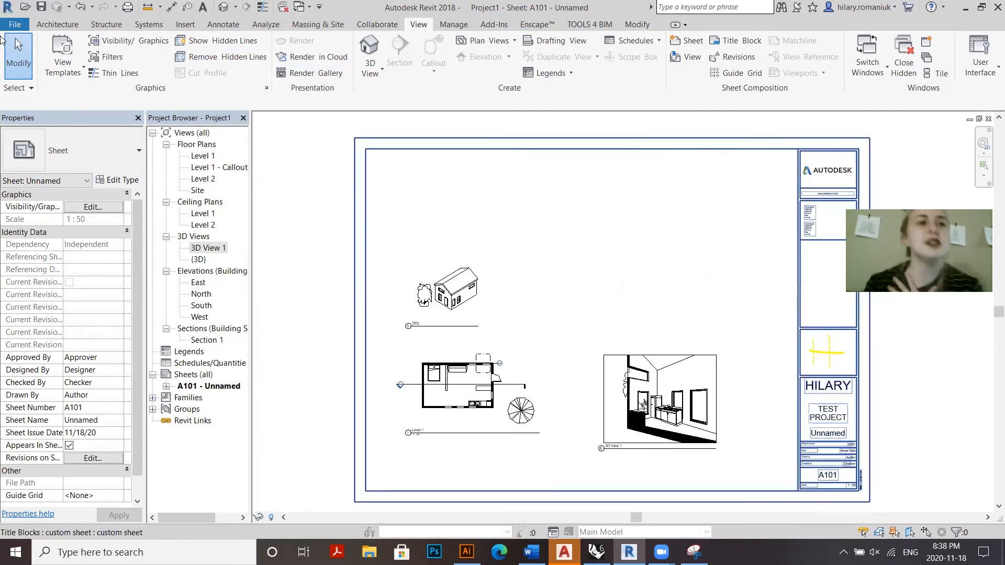
Examine the available export formats and the print settings for the sheet without printing.
{"action": "left_click", "coordinate": [14, 25]}
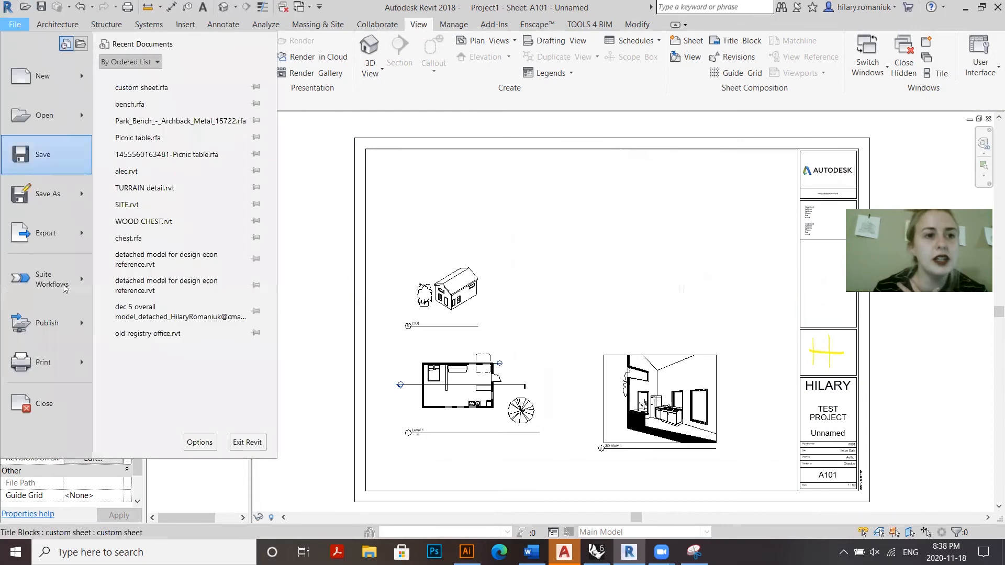
{"action": "mouse_move", "coordinate": [86, 245]}
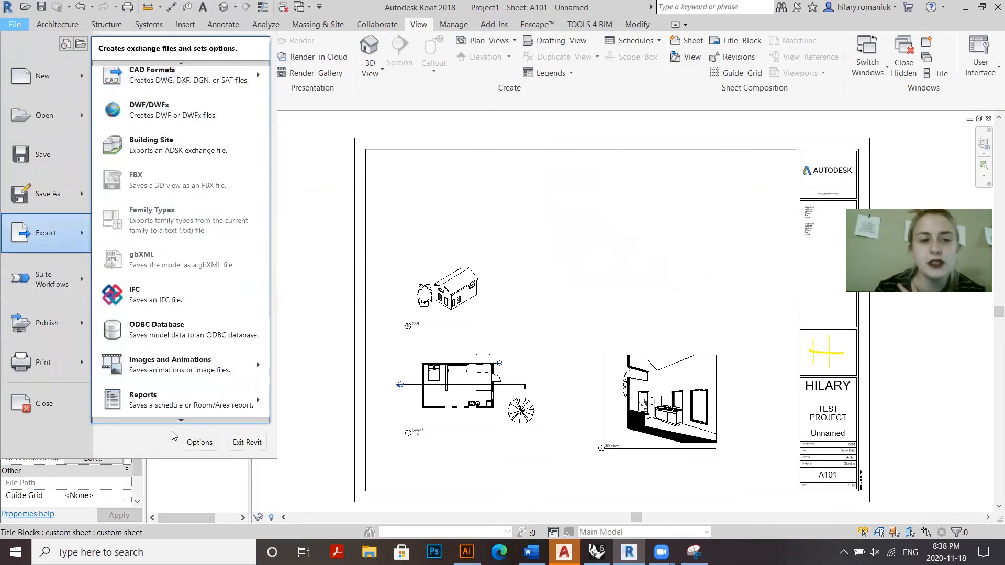
{"action": "mouse_move", "coordinate": [176, 408]}
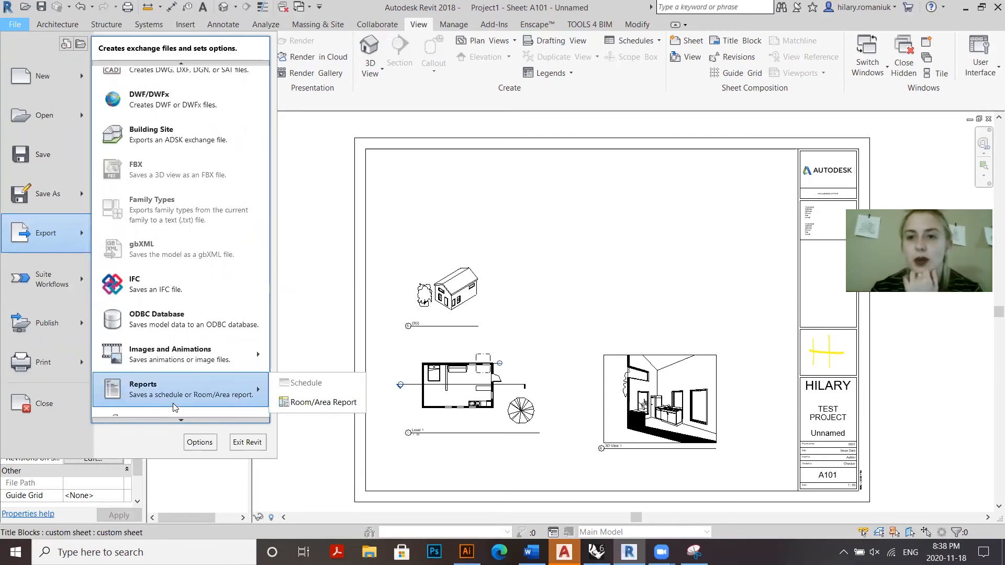
{"action": "mouse_move", "coordinate": [181, 361]}
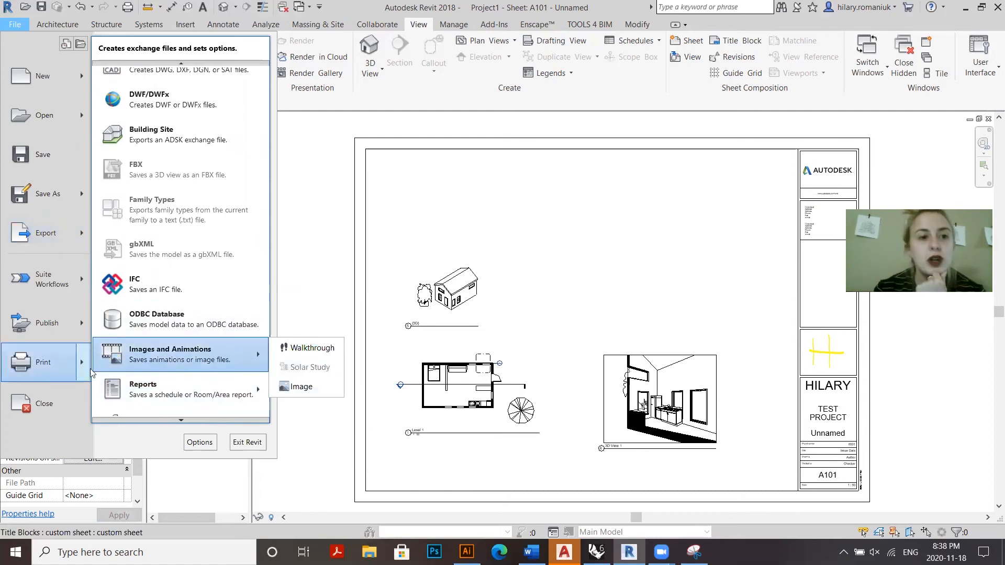
{"action": "mouse_move", "coordinate": [90, 366]}
{"action": "left_click", "coordinate": [147, 157]}
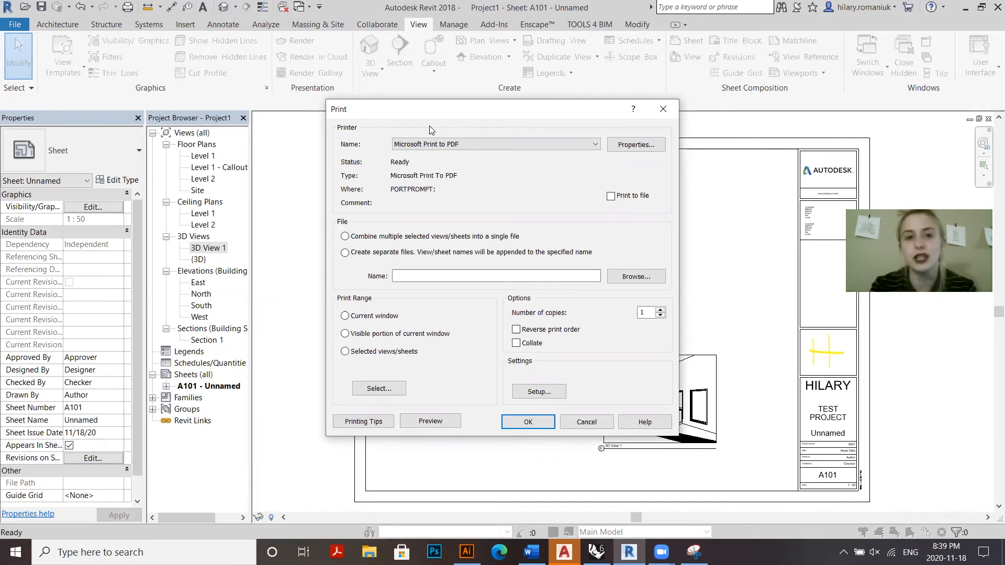
{"action": "left_click", "coordinate": [574, 426]}
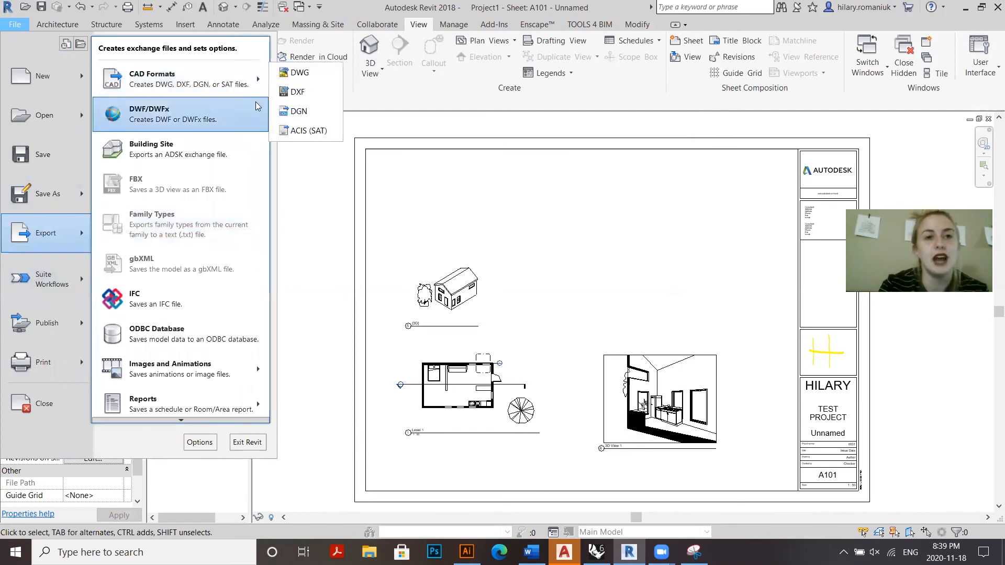
Configure the DWG export setup to export solids as ACIS solids in the AutoCAD 2013 file format.
{"action": "left_click", "coordinate": [349, 114]}
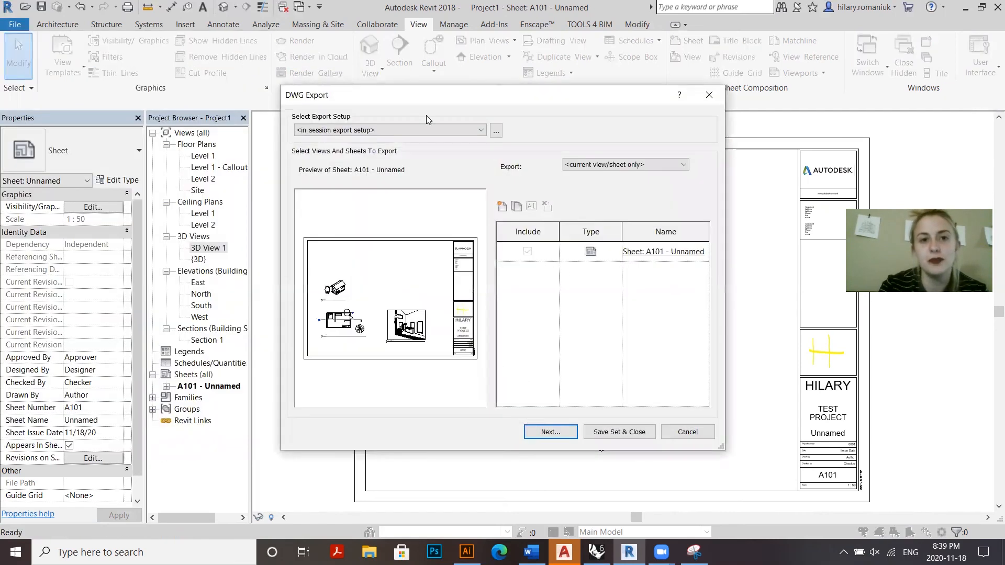
{"action": "left_click", "coordinate": [496, 131]}
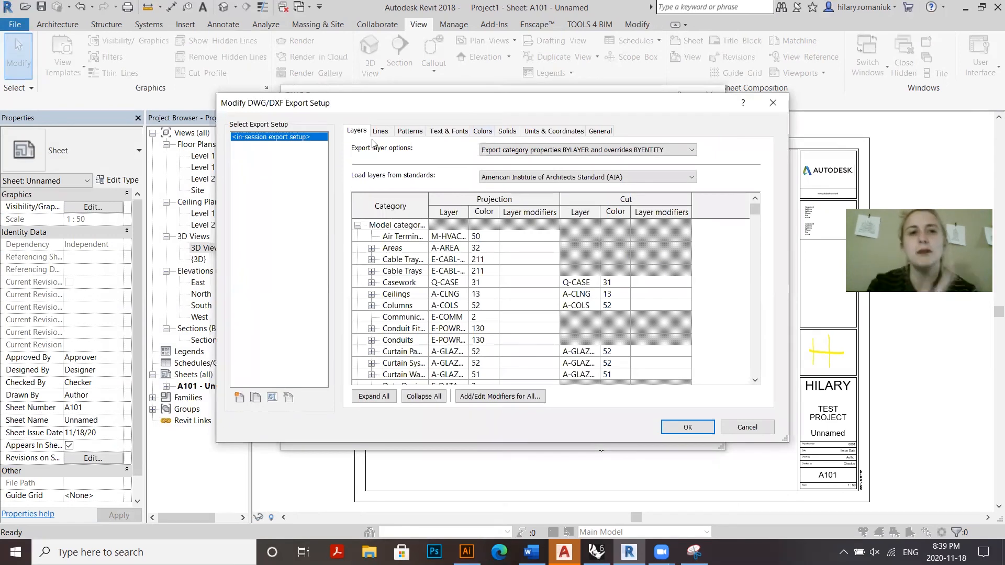
{"action": "left_click", "coordinate": [507, 131]}
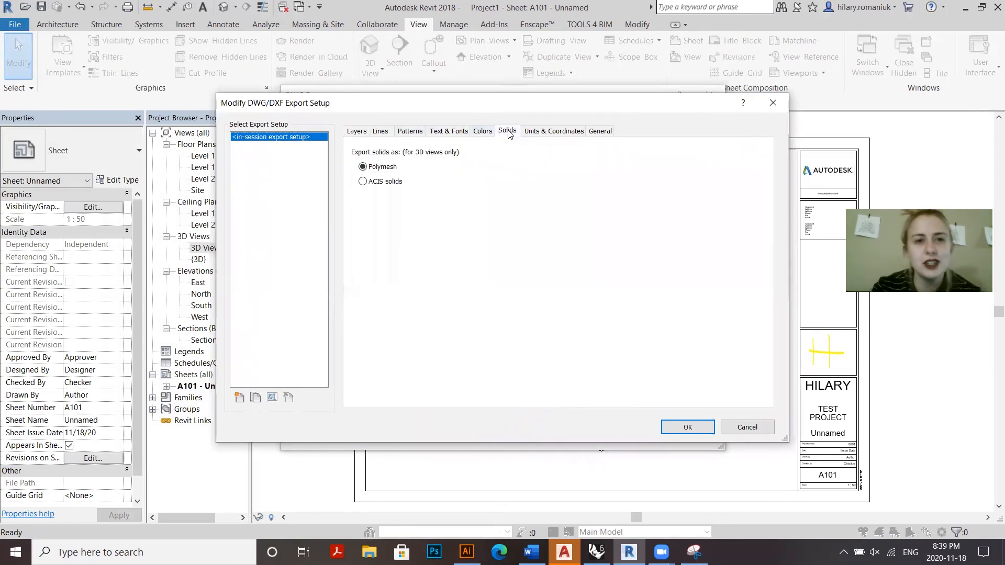
{"action": "left_click", "coordinate": [380, 183]}
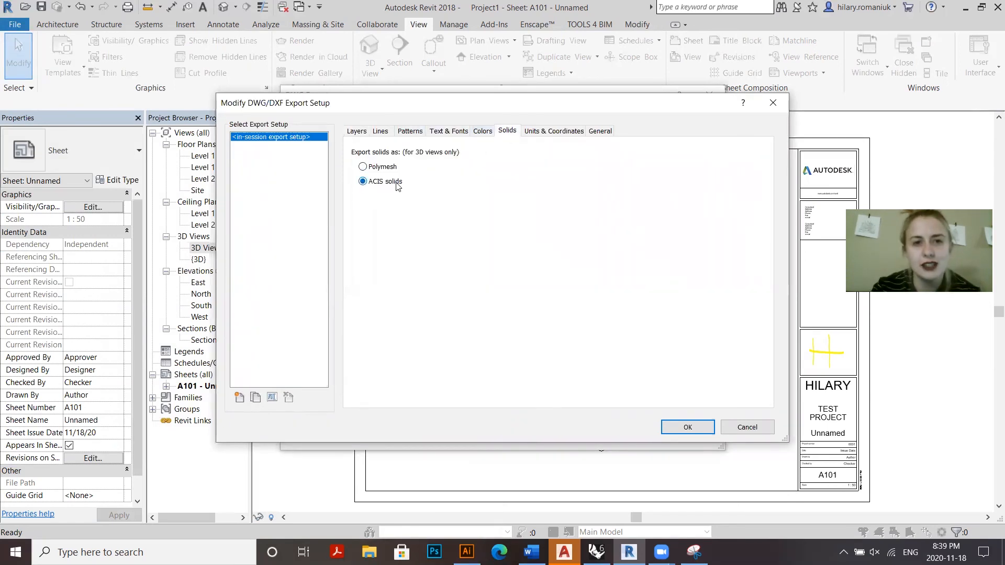
{"action": "left_click", "coordinate": [600, 132]}
{"action": "left_click", "coordinate": [474, 349]}
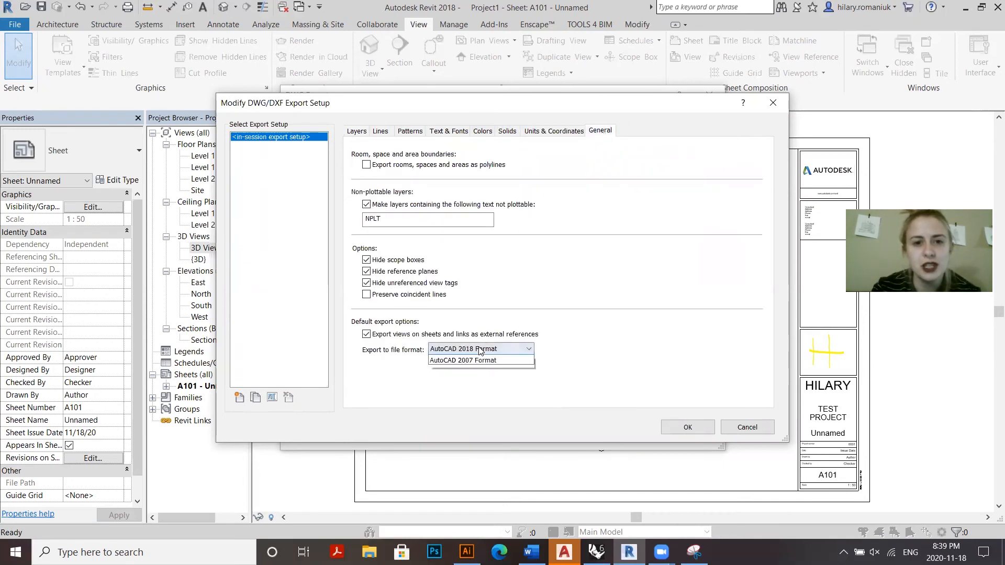
{"action": "left_click", "coordinate": [477, 367]}
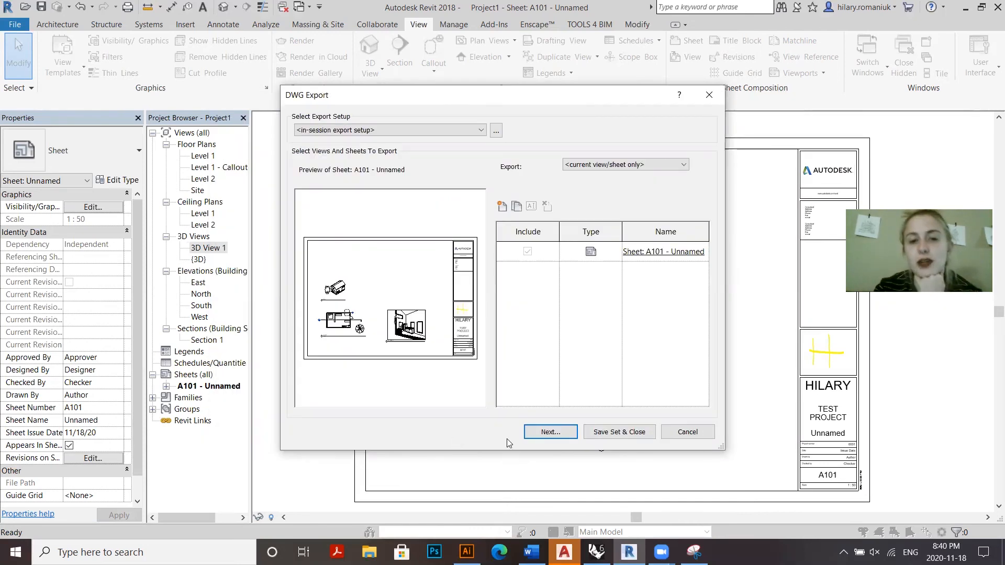
Export sheet A101 as a DWG named TEST SHEET into the STOCK IMAGES FOR VIDEO folder.
{"action": "left_click", "coordinate": [538, 434]}
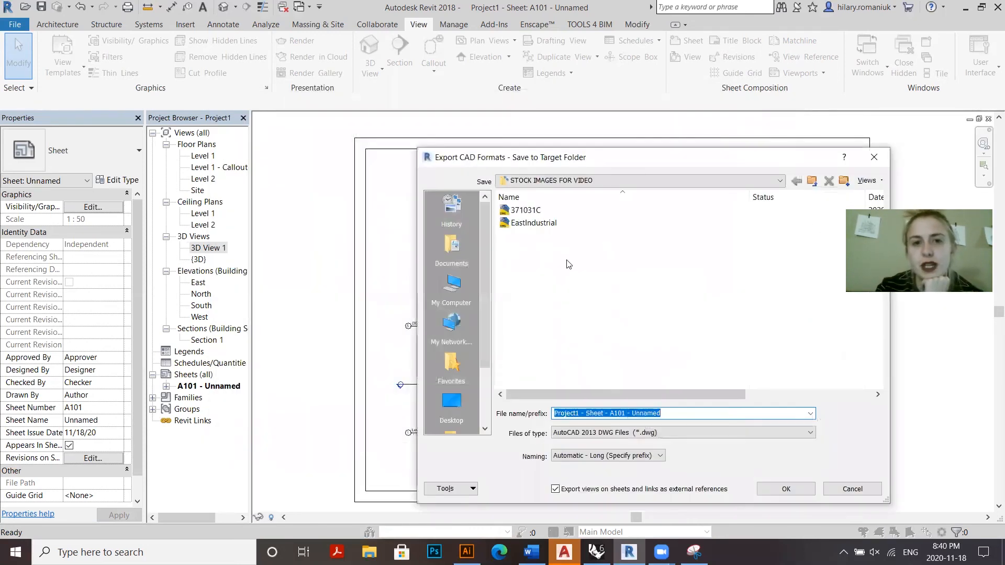
{"action": "left_click_drag", "start_coordinate": [583, 159], "coordinate": [480, 129]}
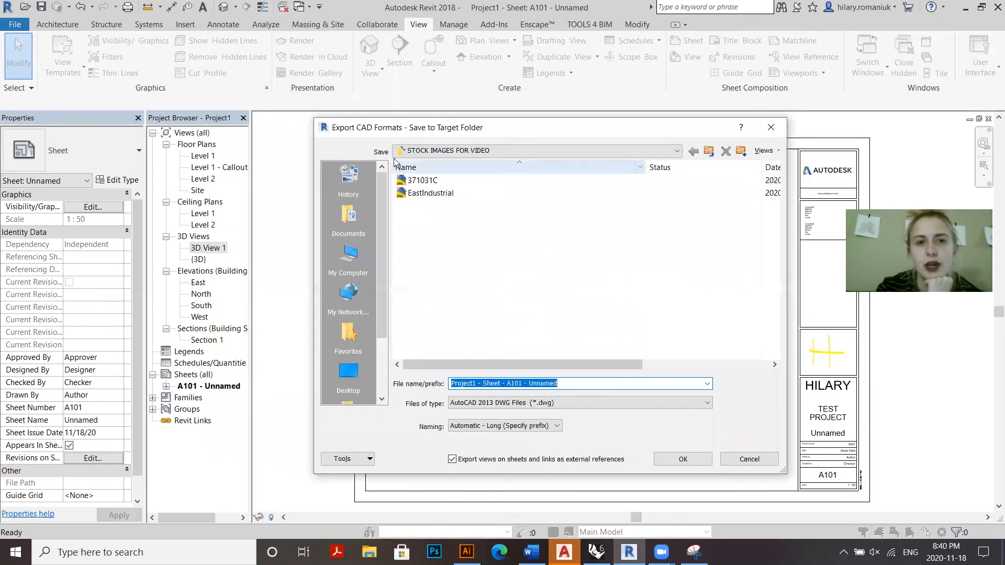
{"action": "type", "text": "TEST SHEET"}
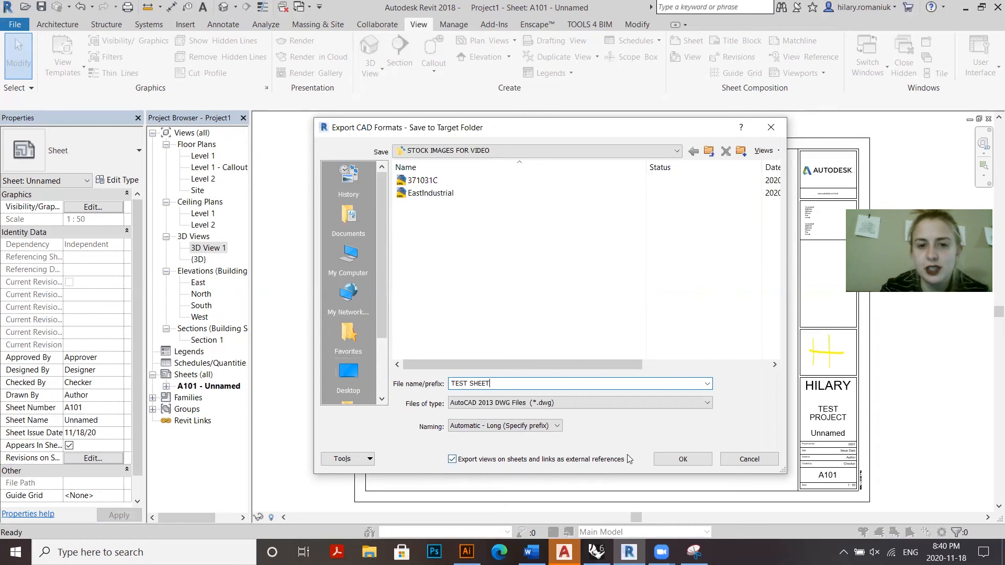
{"action": "left_click", "coordinate": [683, 459]}
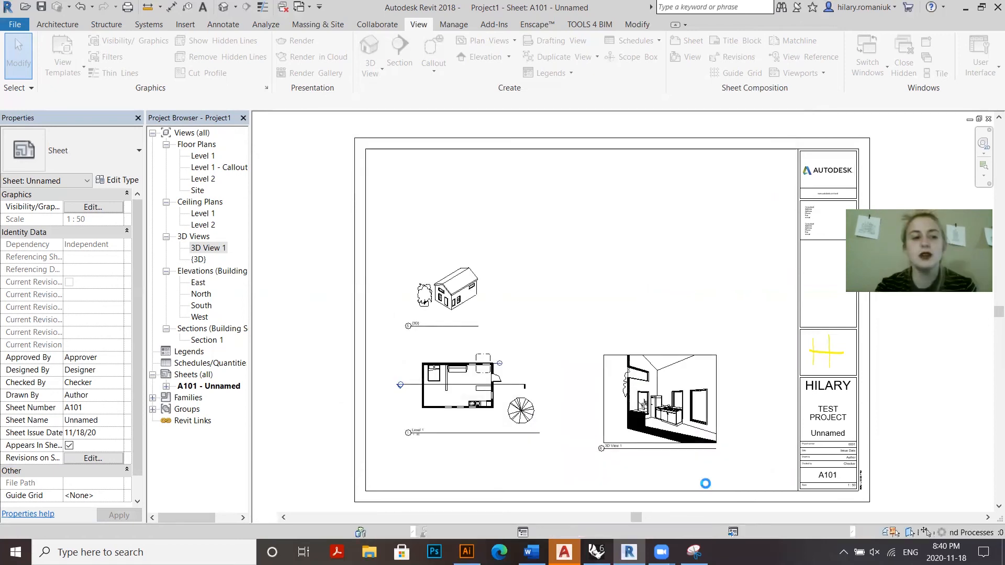
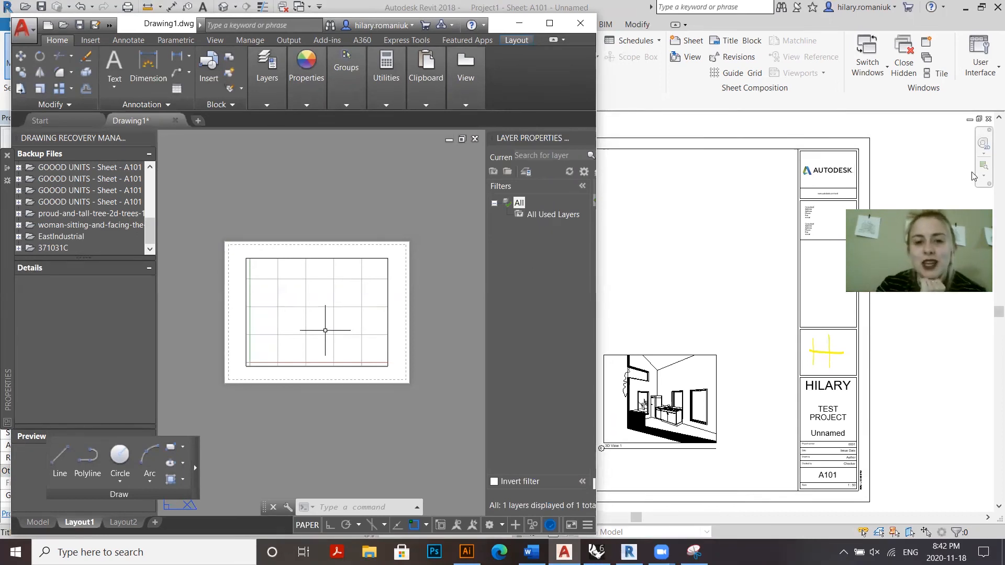
Switch to Rhino, maximize the Top viewport, and import TEST SHEET-3D View - (3D) with model and layout units in millimeters.
{"action": "left_click", "coordinate": [596, 552]}
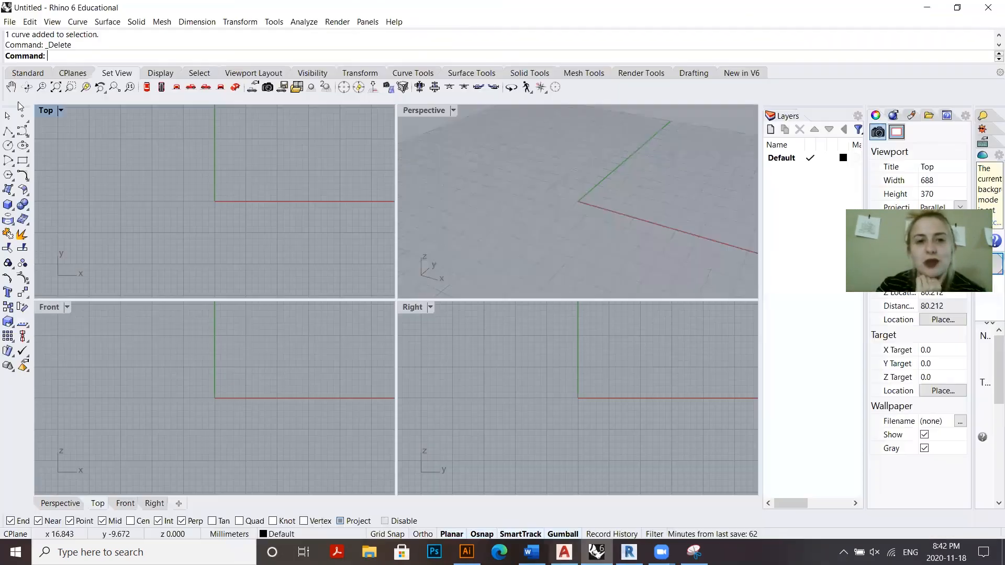
{"action": "double_click", "coordinate": [46, 111]}
{"action": "left_click", "coordinate": [9, 22]}
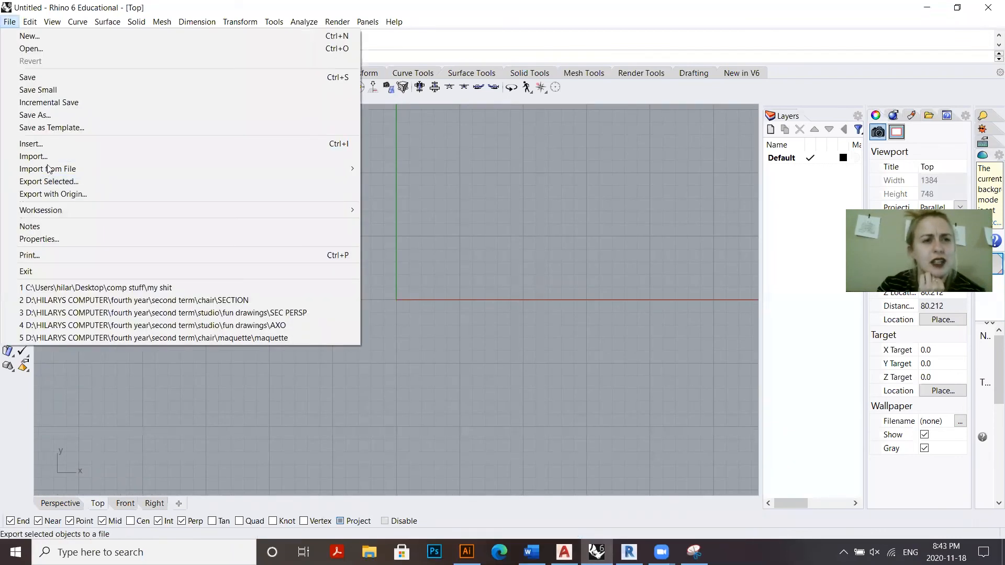
{"action": "left_click", "coordinate": [48, 156]}
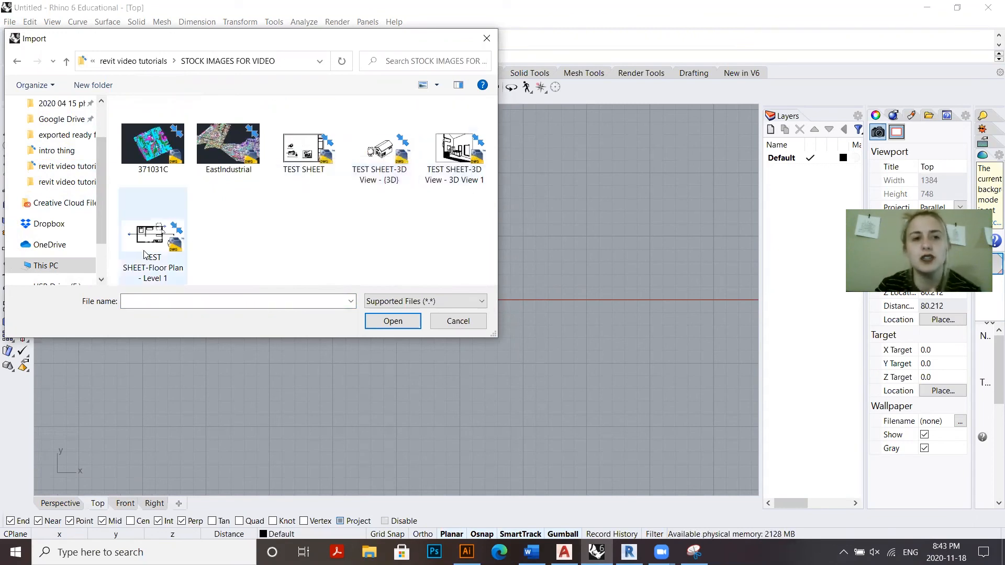
{"action": "left_click", "coordinate": [381, 152]}
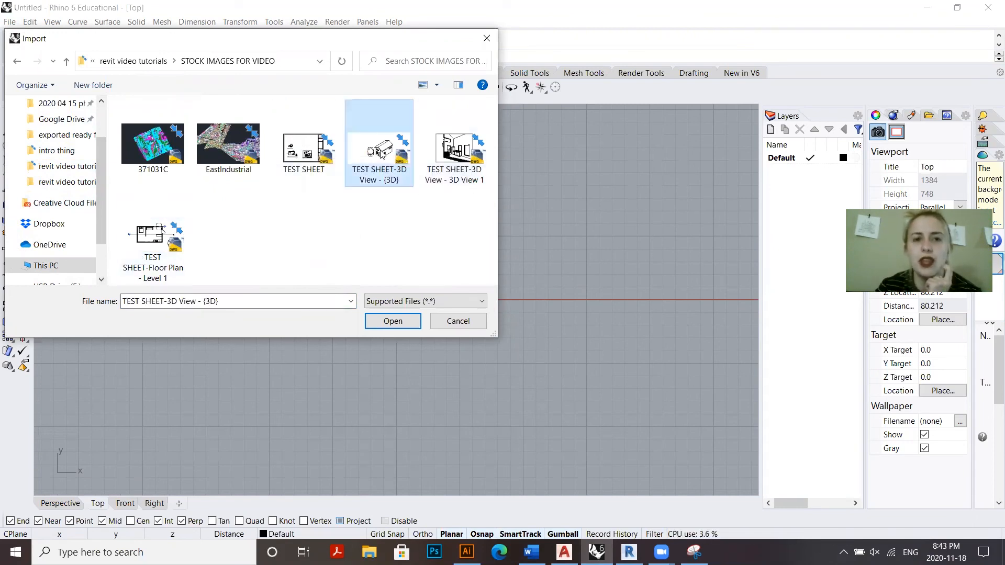
{"action": "left_click", "coordinate": [393, 321]}
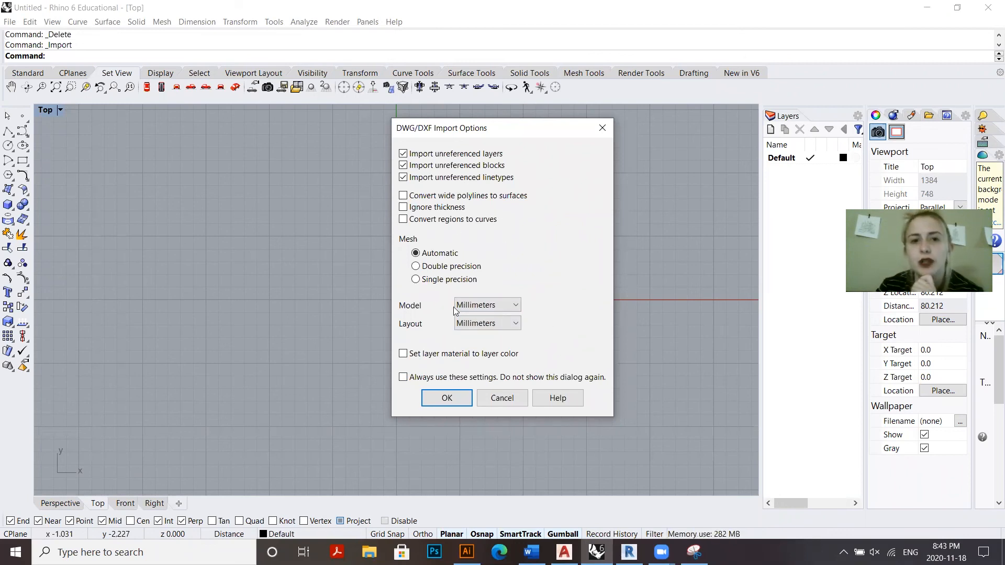
{"action": "left_click", "coordinate": [445, 397]}
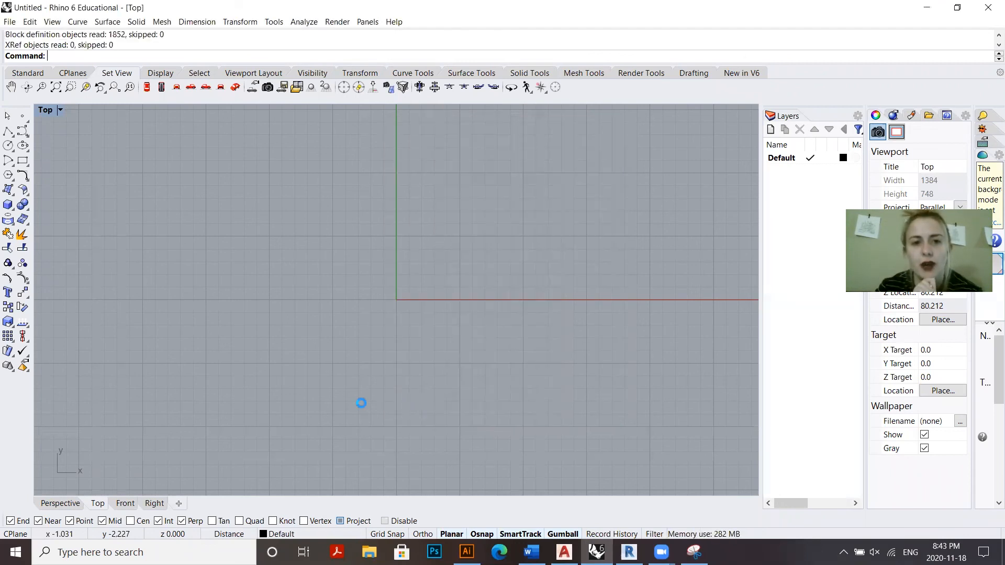
{"action": "scroll", "coordinate": [437, 277], "scroll_direction": "up", "scroll_amount": 15}
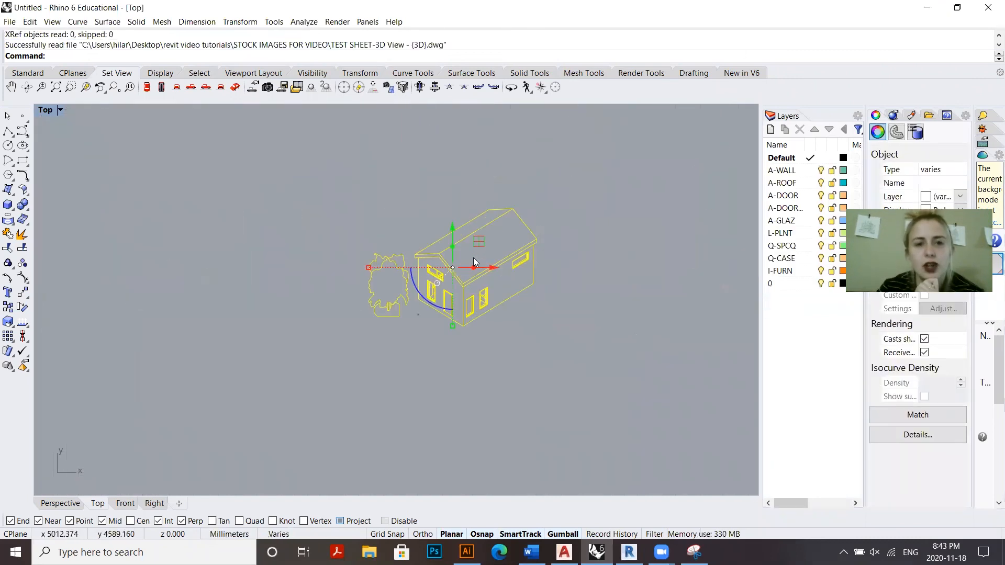
Select the imported 3D house linework and export it as an Adobe Illustrator file named TEST FILE in the STOCK IMAGES FOR VIDEO folder.
{"action": "left_click", "coordinate": [643, 154]}
{"action": "left_click_drag", "start_coordinate": [198, 145], "coordinate": [699, 478]}
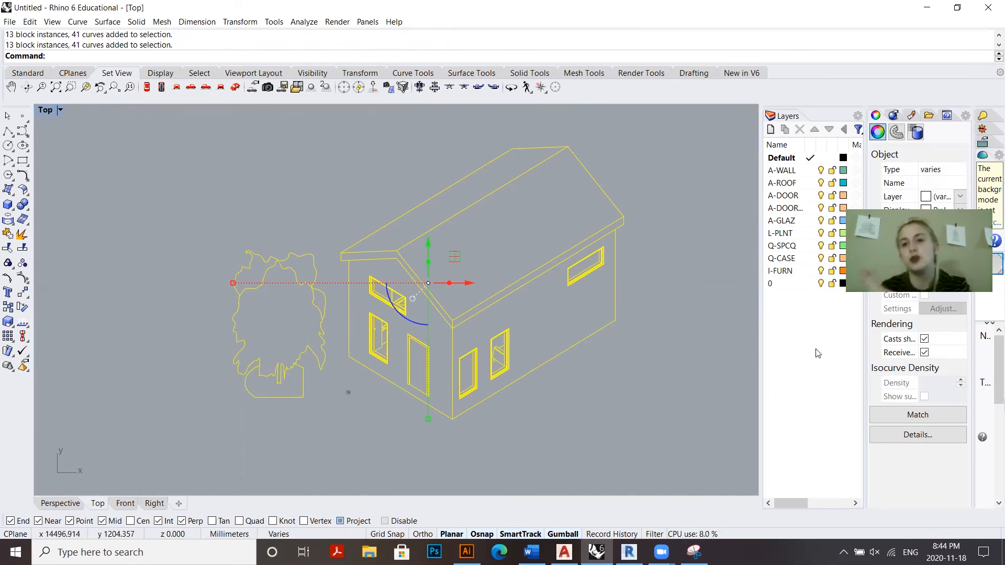
{"action": "left_click", "coordinate": [222, 191]}
{"action": "scroll", "coordinate": [205, 327], "scroll_direction": "down", "scroll_amount": 2}
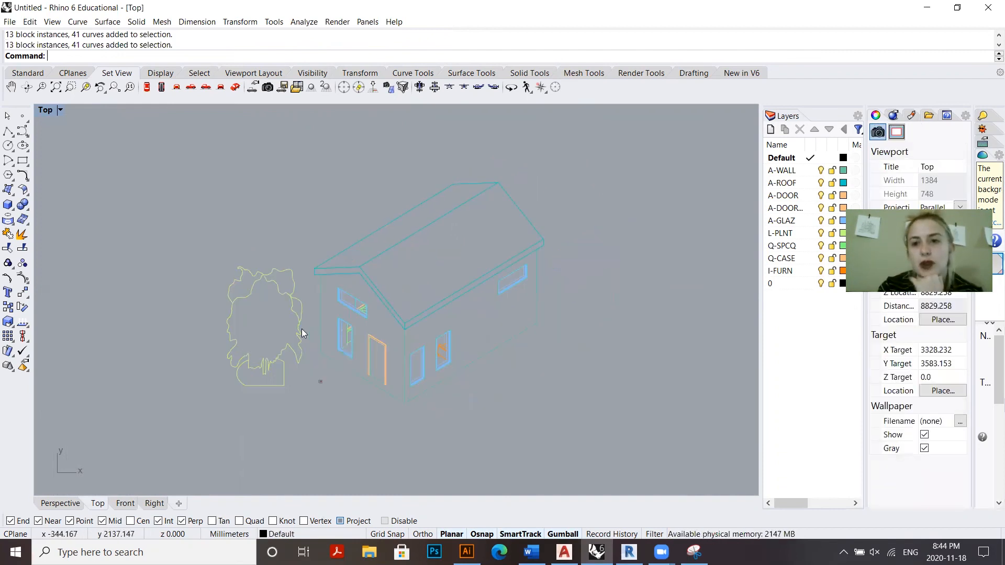
{"action": "left_click_drag", "start_coordinate": [179, 144], "coordinate": [680, 479]}
{"action": "left_click", "coordinate": [10, 21]}
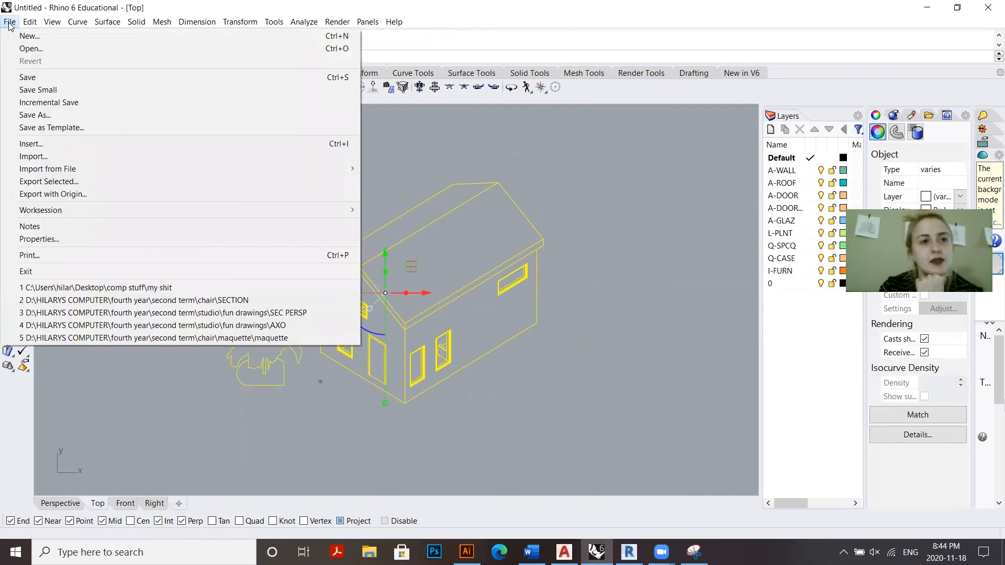
{"action": "left_click", "coordinate": [48, 183]}
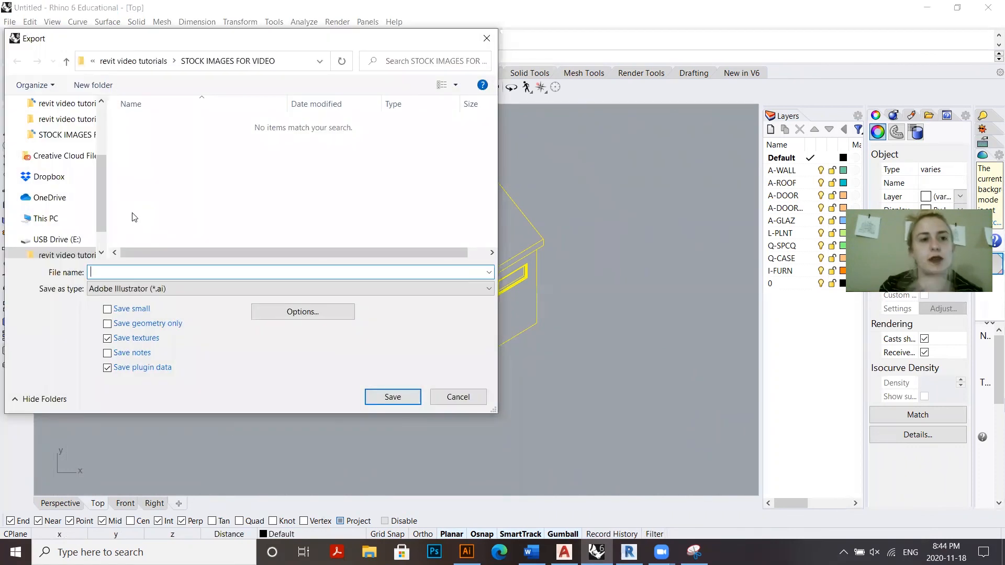
{"action": "left_click", "coordinate": [141, 290]}
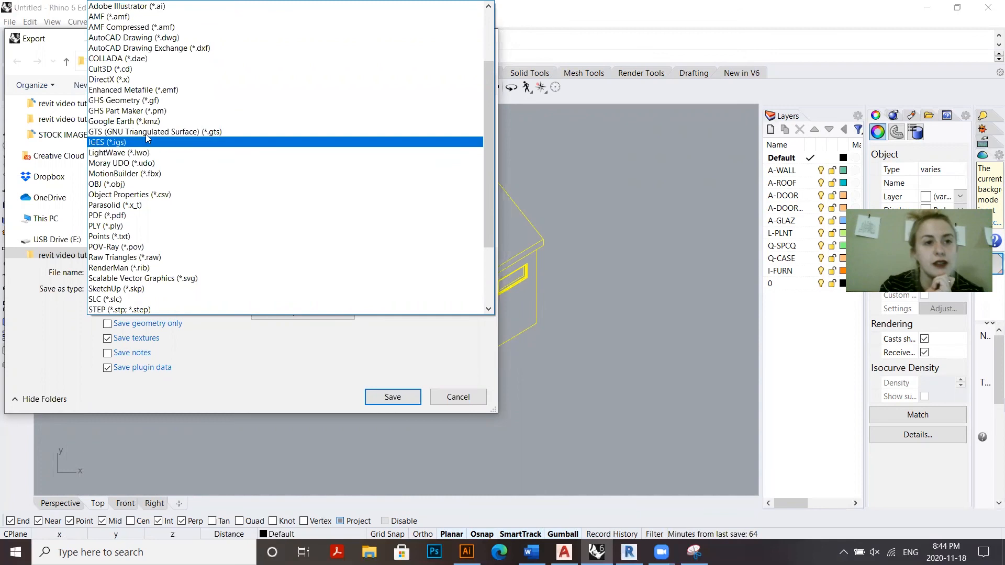
{"action": "left_click", "coordinate": [140, 7]}
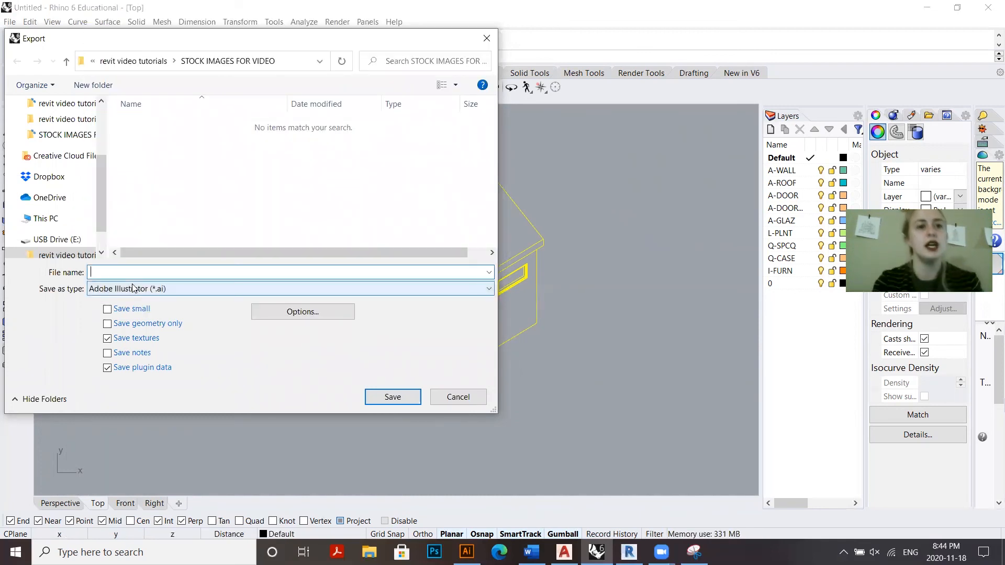
{"action": "type", "text": "TEST FILE"}
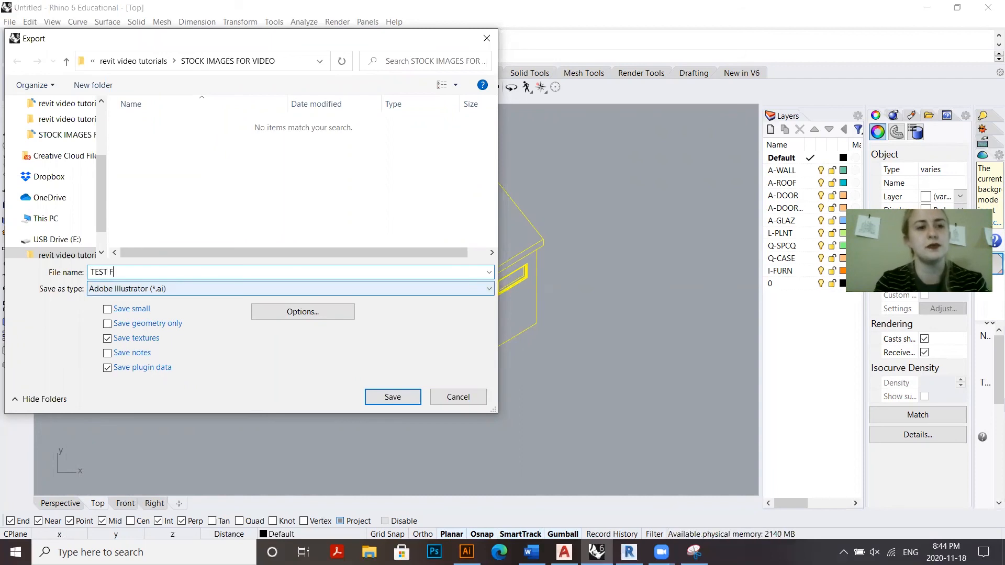
{"action": "left_click", "coordinate": [385, 397]}
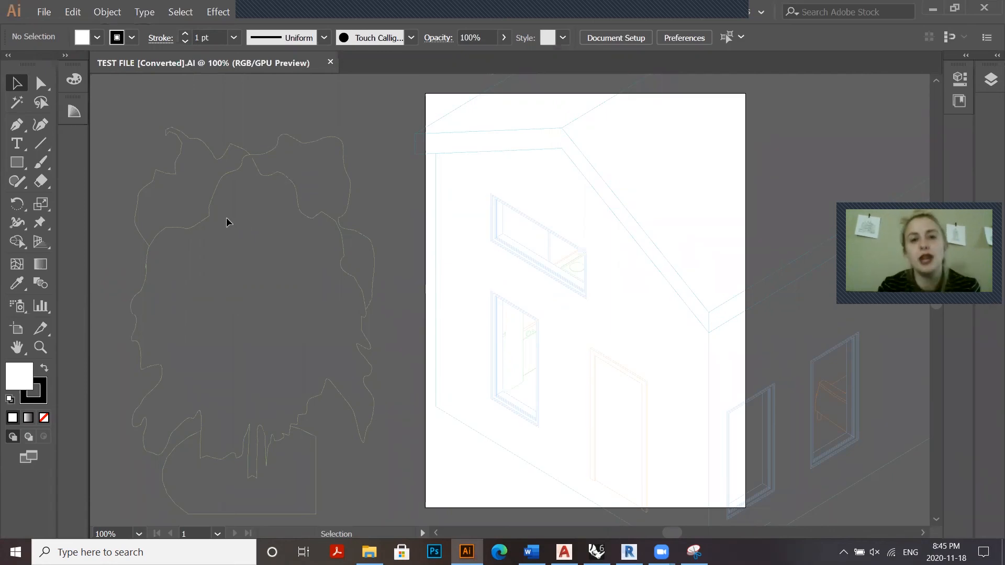
Switch to Illustrator, enlarge the TEST FILE artboard to a wide landscape format, and place all the house and tree linework over it.
{"action": "scroll", "coordinate": [246, 222], "scroll_direction": "down", "scroll_amount": 2, "text": "alt"}
{"action": "scroll", "coordinate": [272, 179], "scroll_direction": "down", "scroll_amount": 1, "text": "alt"}
{"action": "scroll", "coordinate": [273, 202], "scroll_direction": "up", "scroll_amount": 1, "text": "alt"}
{"action": "scroll", "coordinate": [269, 204], "scroll_direction": "up", "scroll_amount": 1}
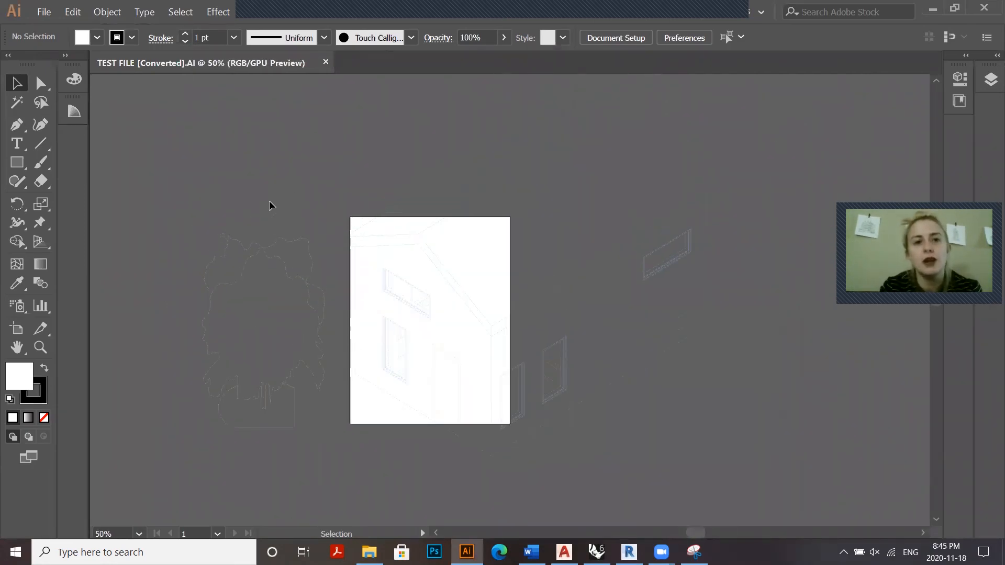
{"action": "scroll", "coordinate": [785, 518], "scroll_direction": "down", "scroll_amount": 1}
{"action": "key", "text": "ctrl+a"}
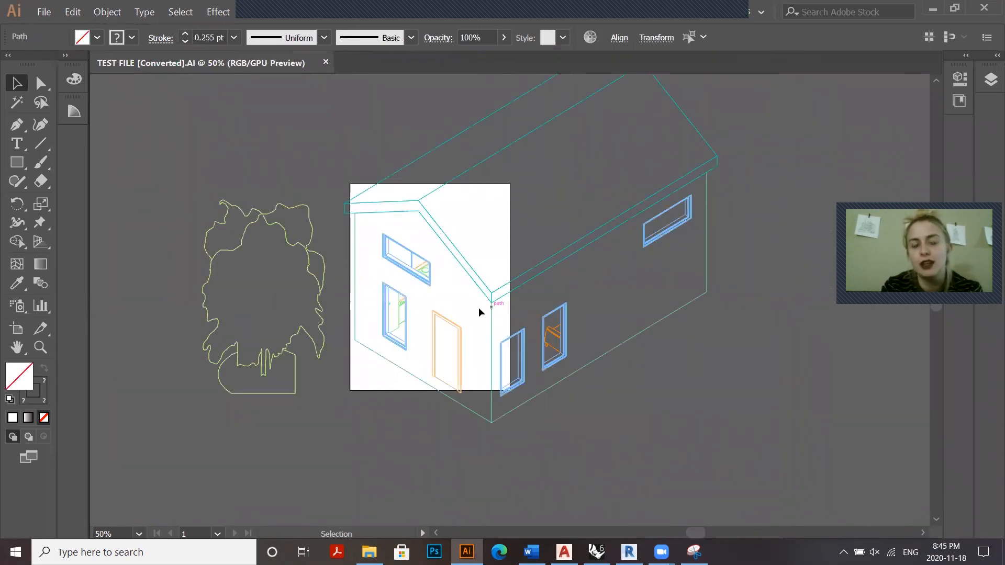
{"action": "scroll", "coordinate": [478, 312], "scroll_direction": "up", "scroll_amount": 1}
{"action": "scroll", "coordinate": [353, 369], "scroll_direction": "down", "scroll_amount": 1, "text": "alt"}
{"action": "left_click_drag", "start_coordinate": [431, 317], "coordinate": [431, 299]}
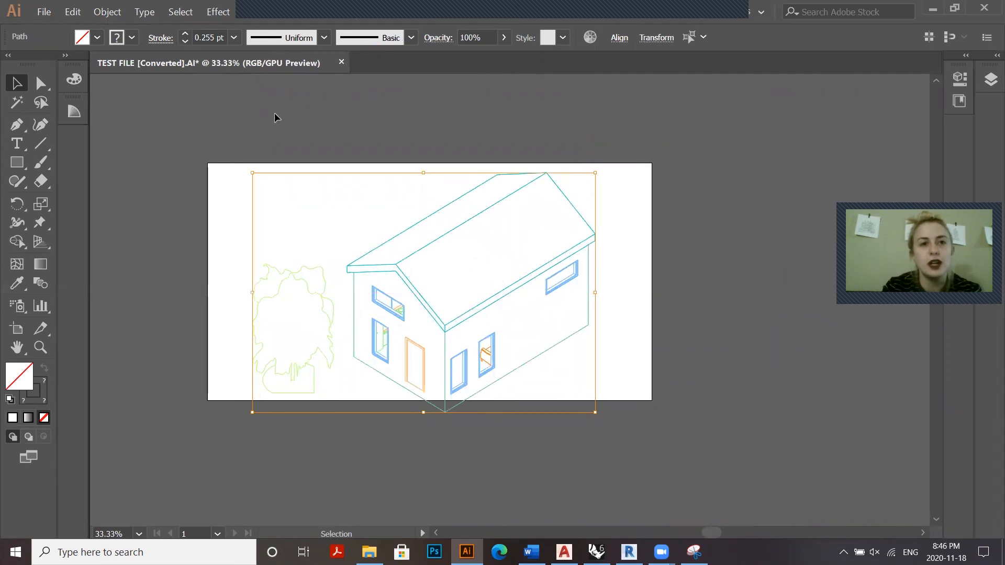
Set all the house and tree linework to a black 3 pt stroke and display the document's layers.
{"action": "left_click", "coordinate": [131, 38]}
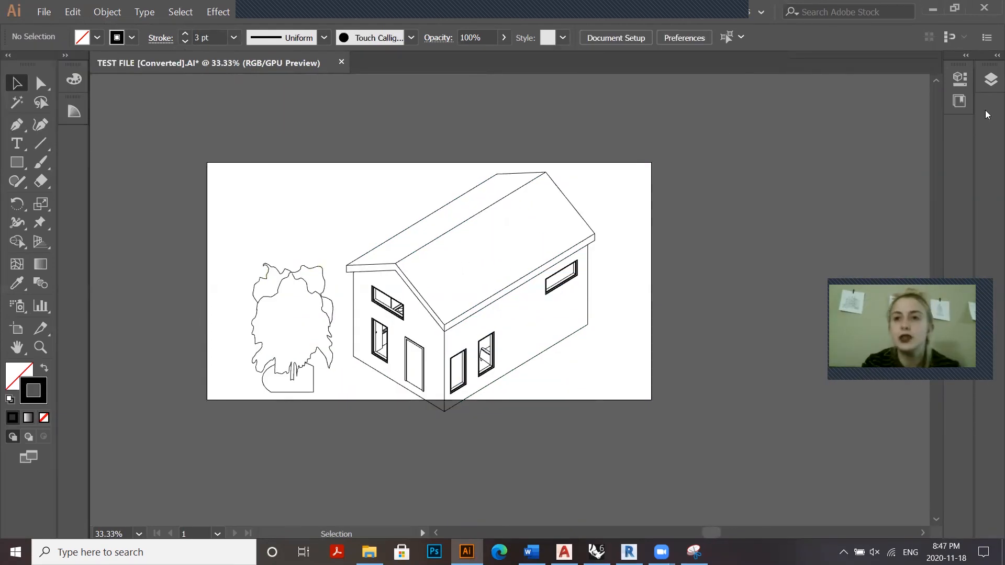
{"action": "left_click", "coordinate": [990, 80]}
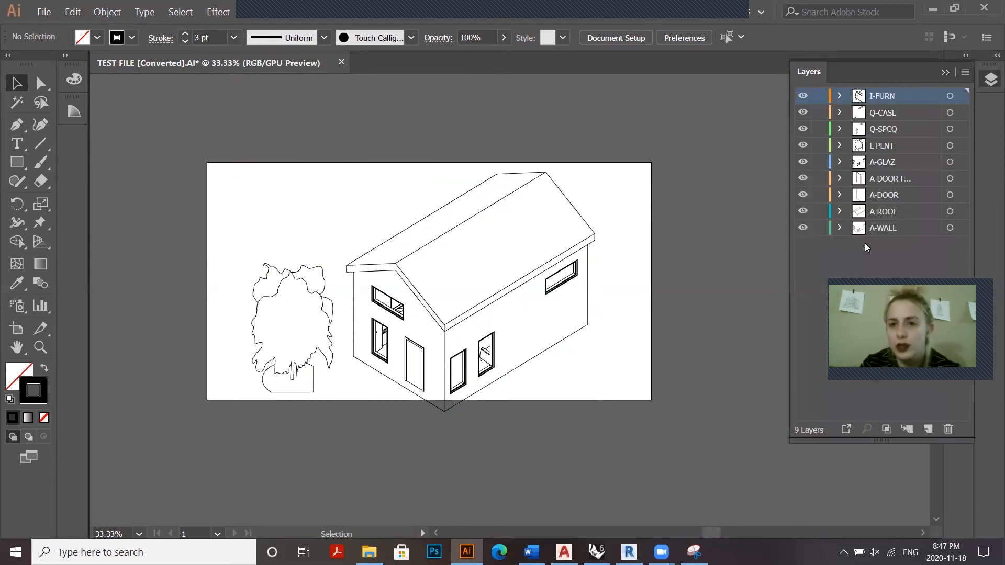